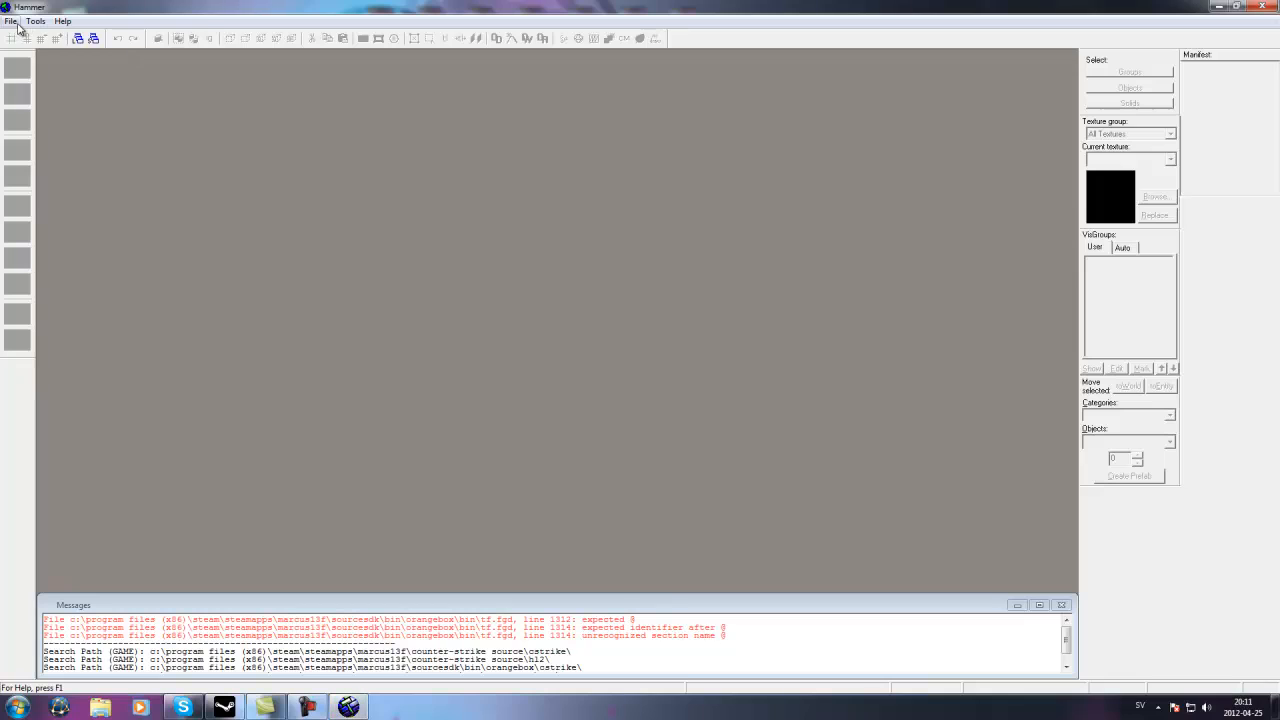
# Create a new map and set the camera viewport to 3D Textured.
pyautogui.click(12, 22)
pyautogui.click(31, 37)
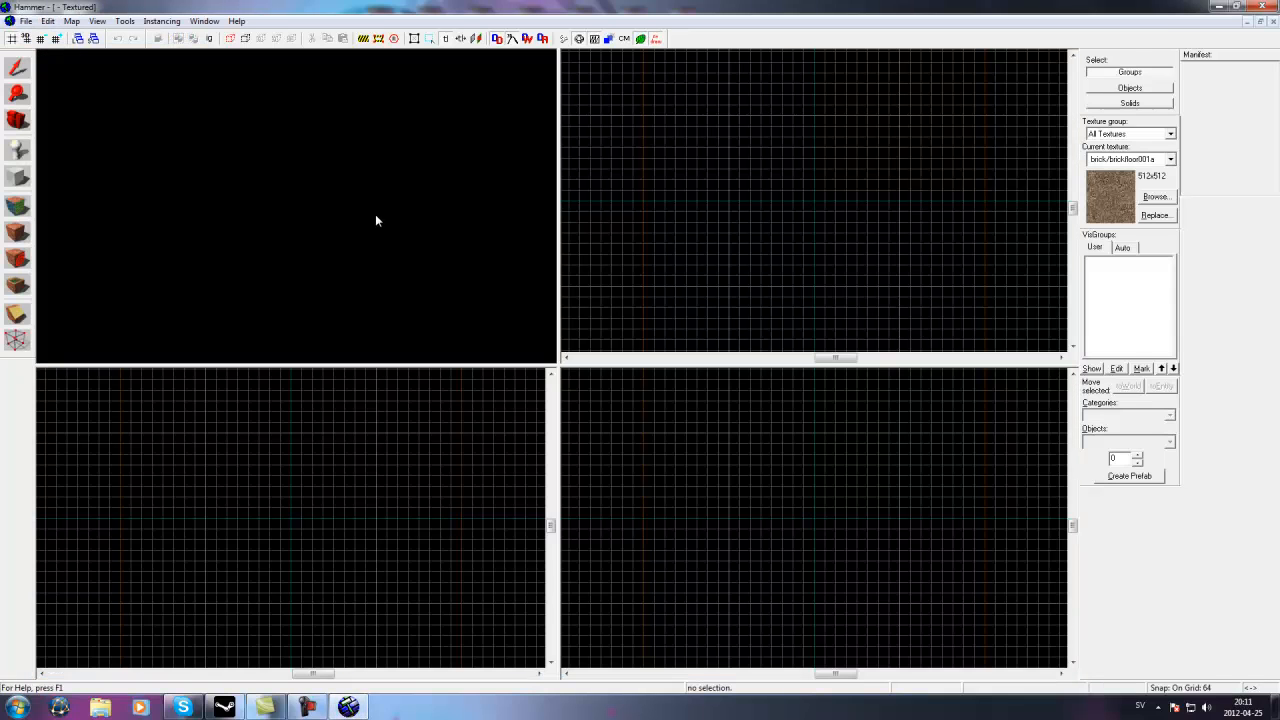
pyautogui.click(10, 119)
pyautogui.click(50, 56)
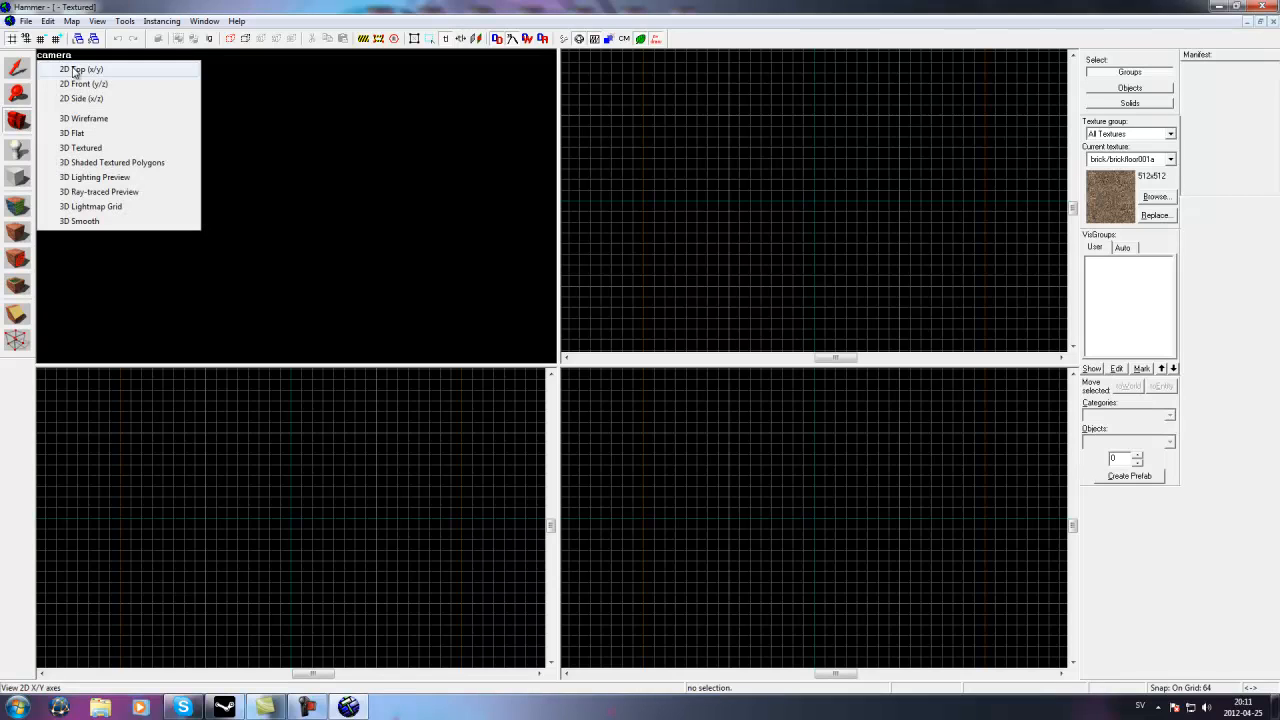
pyautogui.click(88, 151)
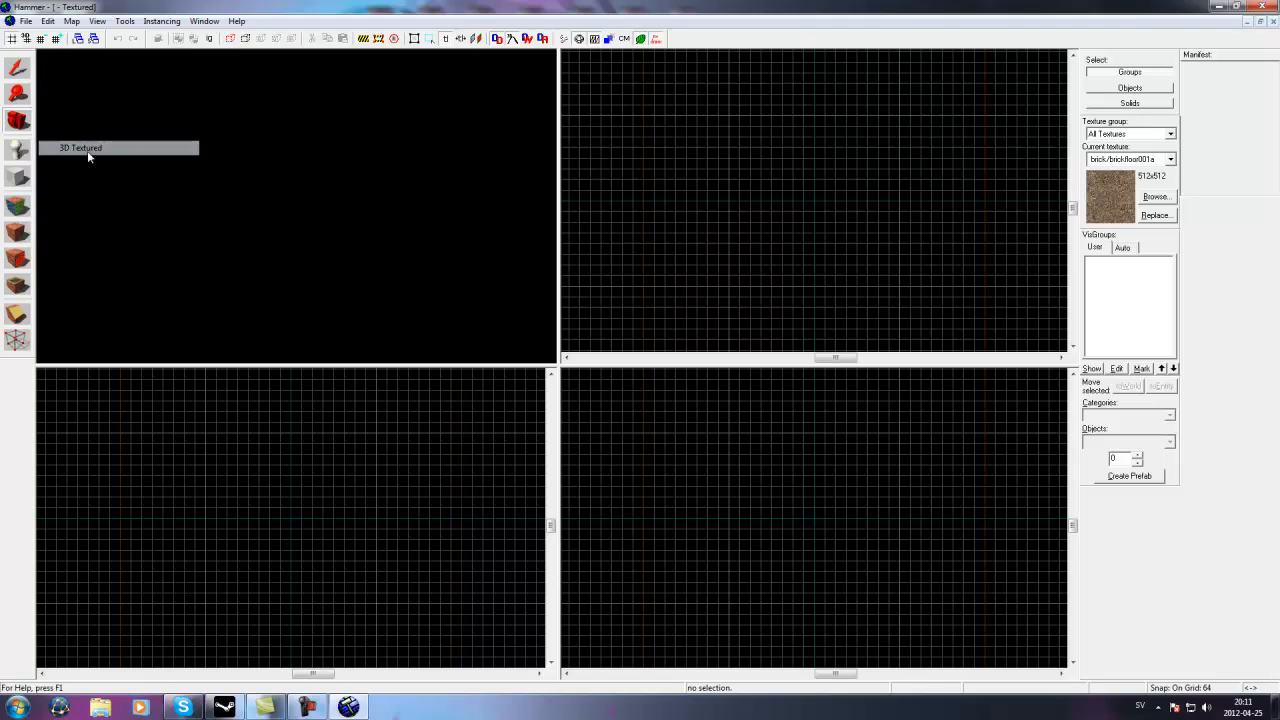
# Outline a 1024 × 1024 block, 64 units high, centred on the origin in the top view.
pyautogui.click(17, 178)
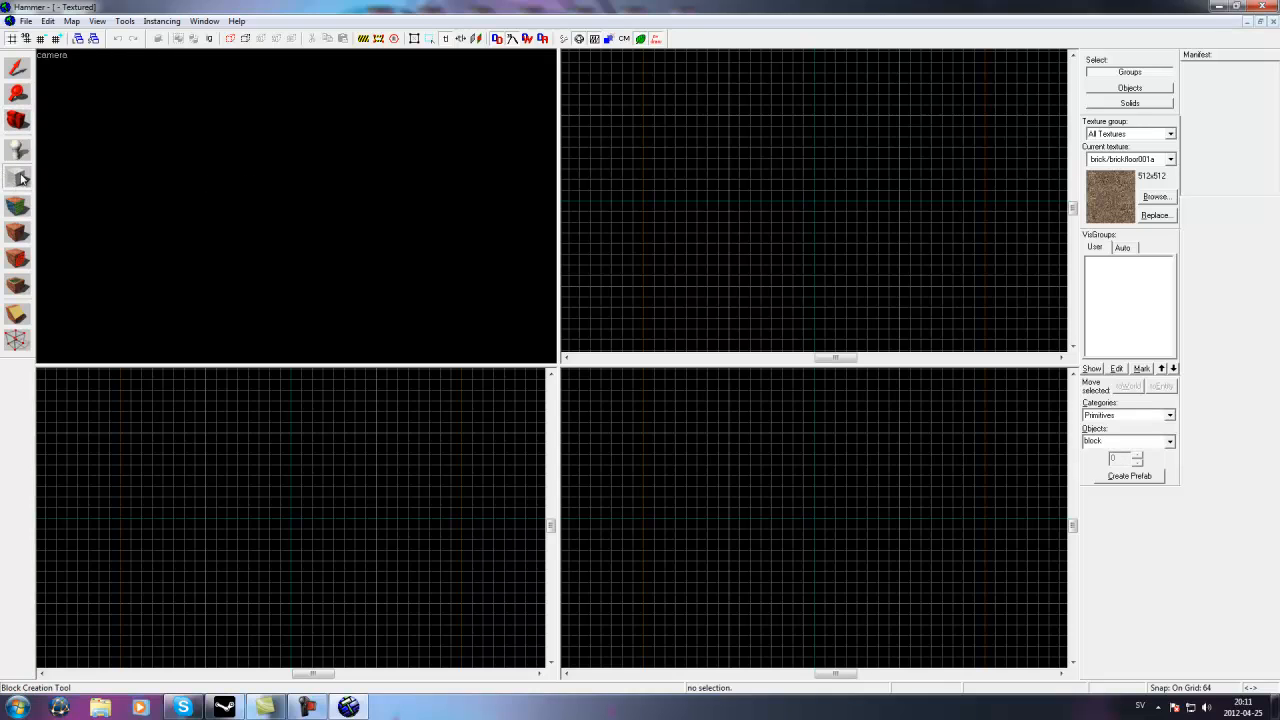
pyautogui.click(21, 200)
pyautogui.click(750, 230)
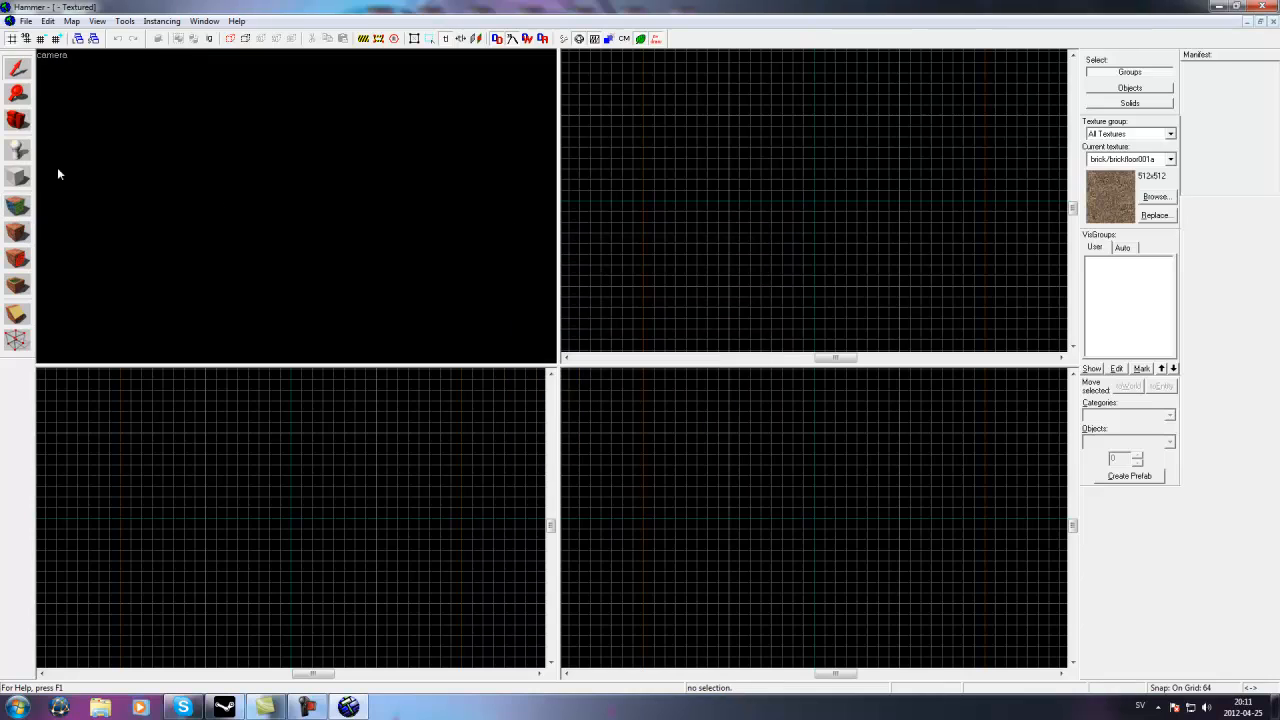
pyautogui.click(18, 177)
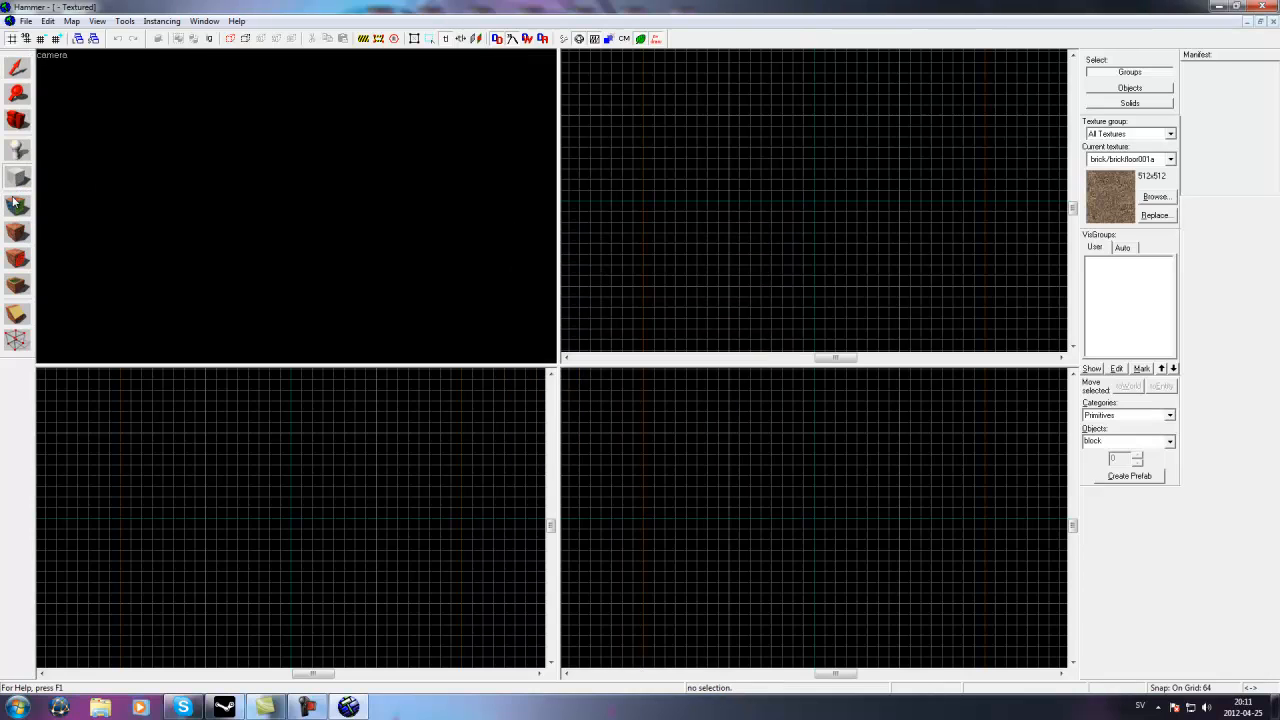
pyautogui.scroll(-2, 787, 230)
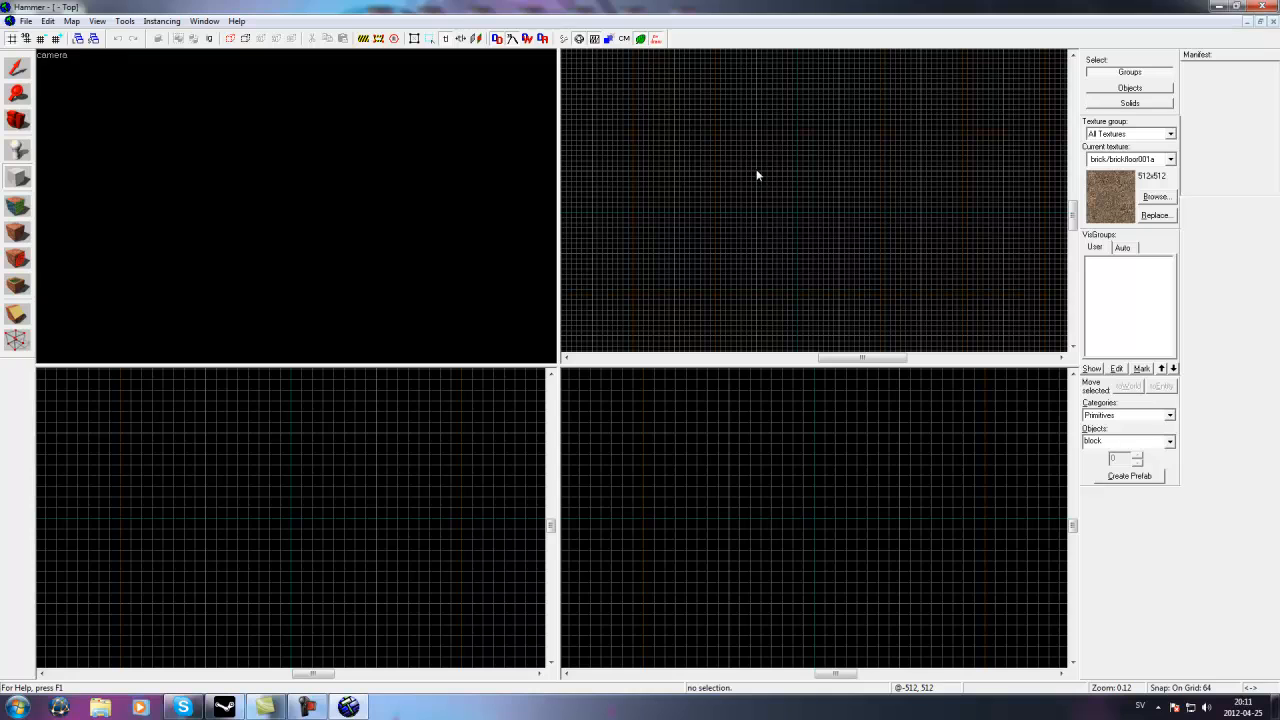
pyautogui.moveTo(757, 175); pyautogui.dragTo(843, 257)
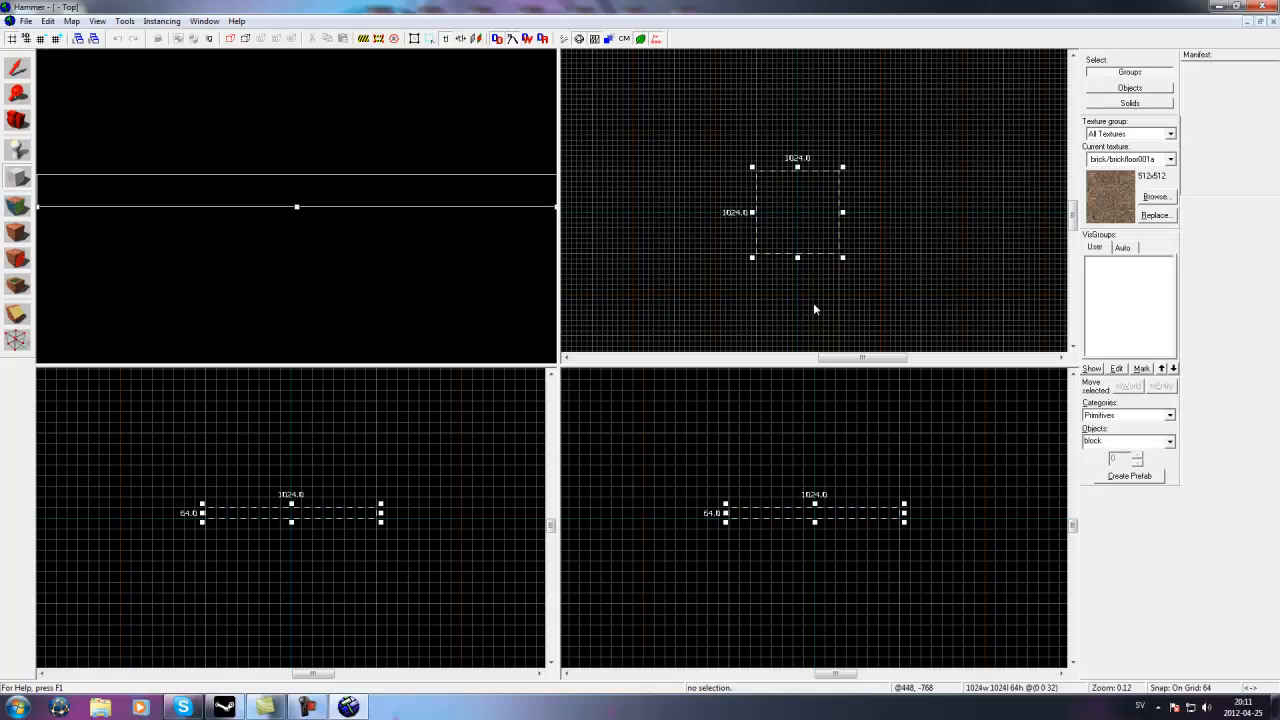
pyautogui.click(19, 120)
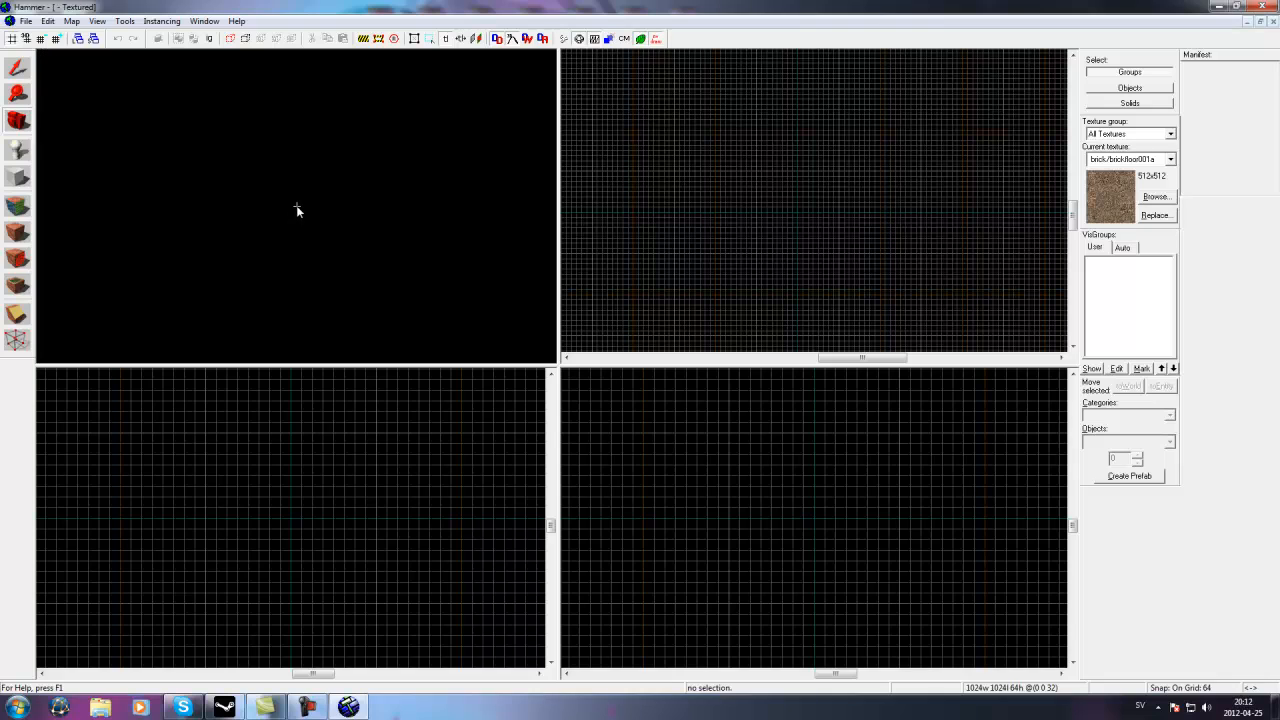
pyautogui.click(296, 208)
pyautogui.click(17, 177)
pyautogui.moveTo(752, 167); pyautogui.dragTo(843, 258)
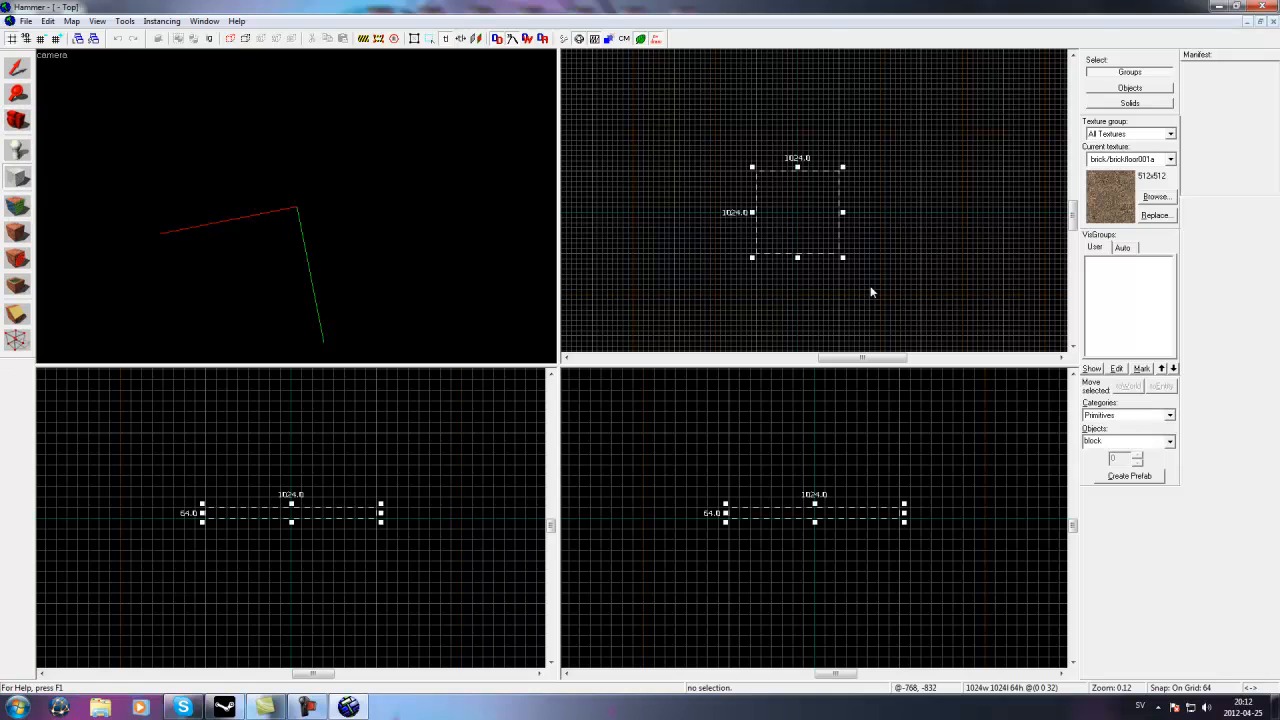
pyautogui.click(62, 59)
pyautogui.click(186, 163)
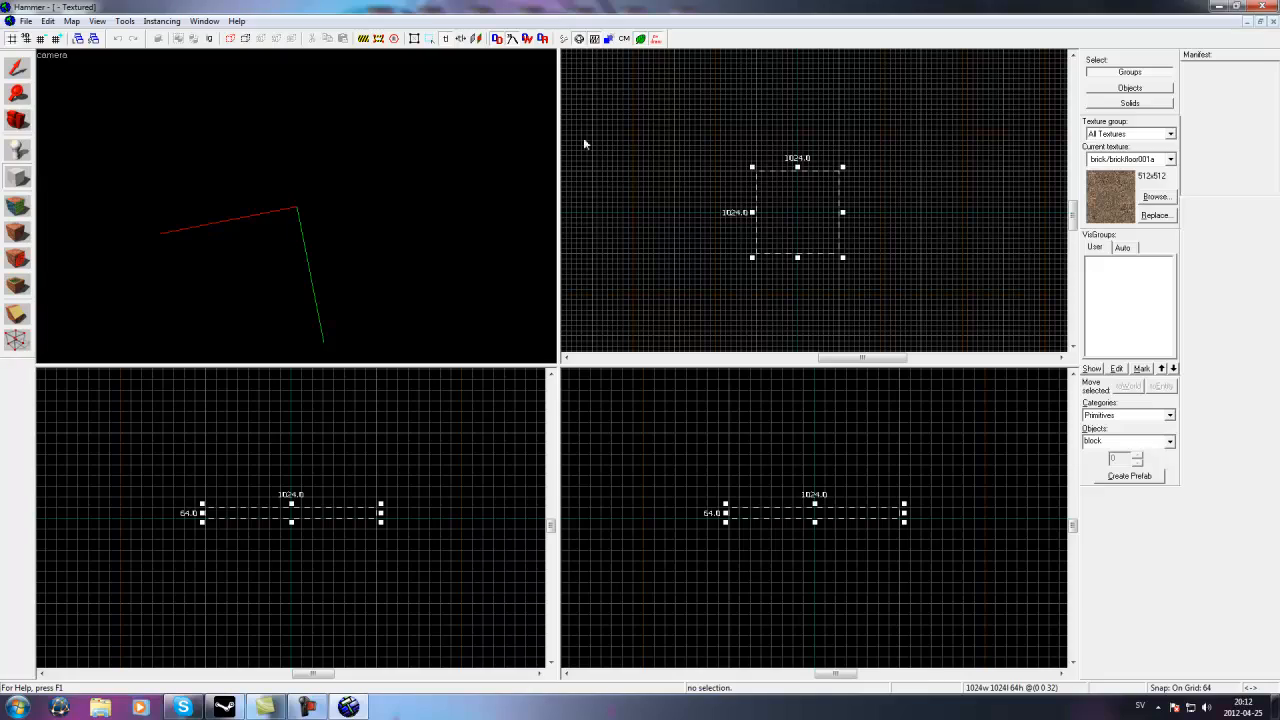
# Open the texture browser and look through the brick textures for one that suits the floor.
pyautogui.click(1156, 197)
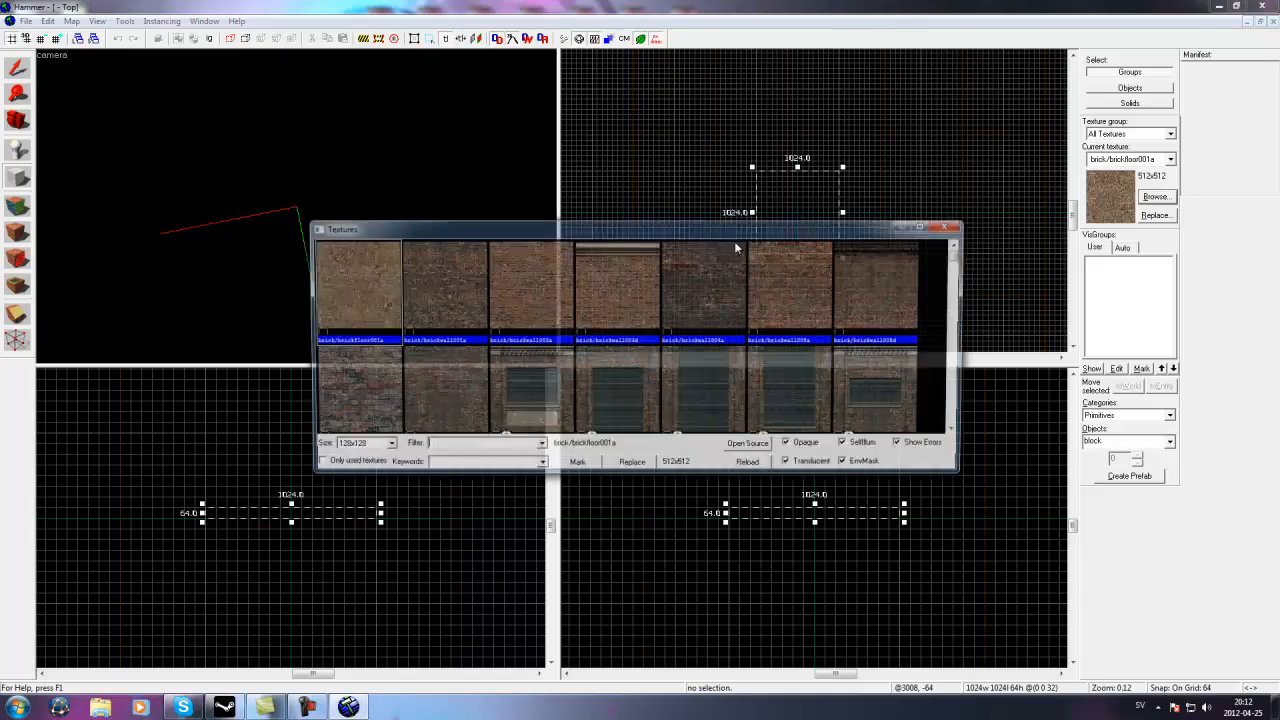
pyautogui.click(460, 306)
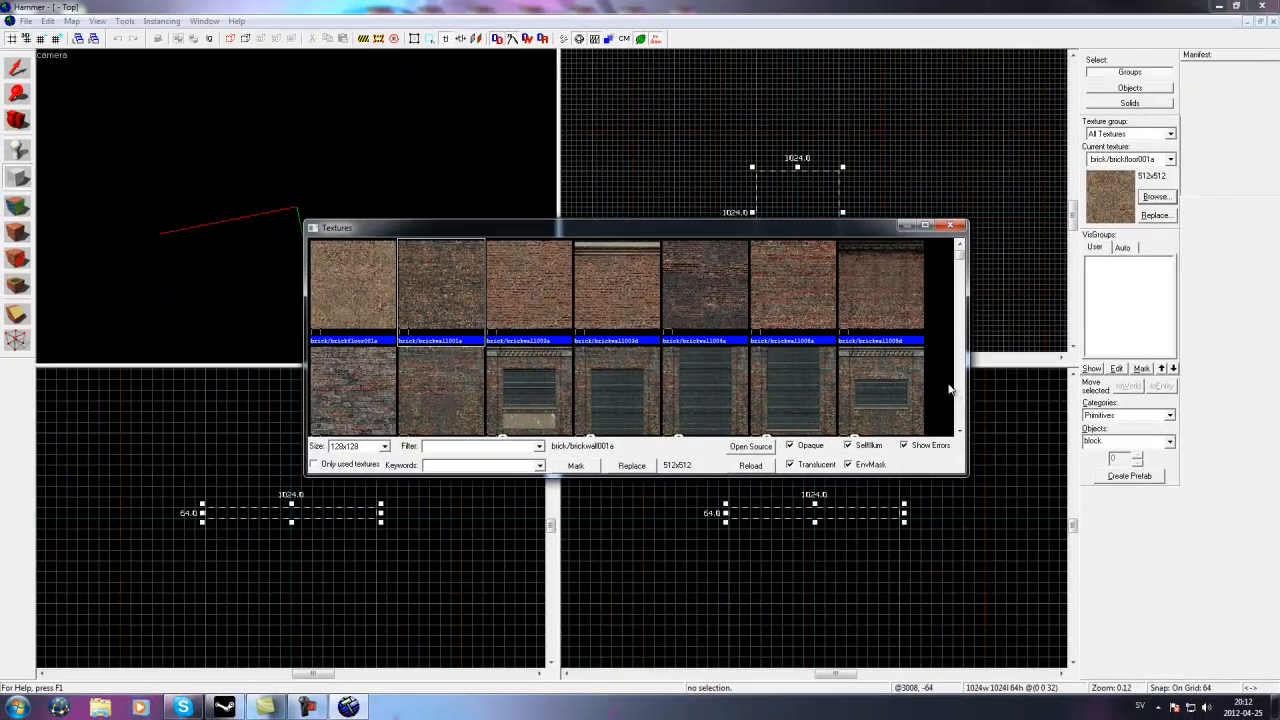
pyautogui.click(854, 332)
pyautogui.click(854, 332)
pyautogui.click(959, 432)
pyautogui.click(959, 432)
pyautogui.click(959, 432)
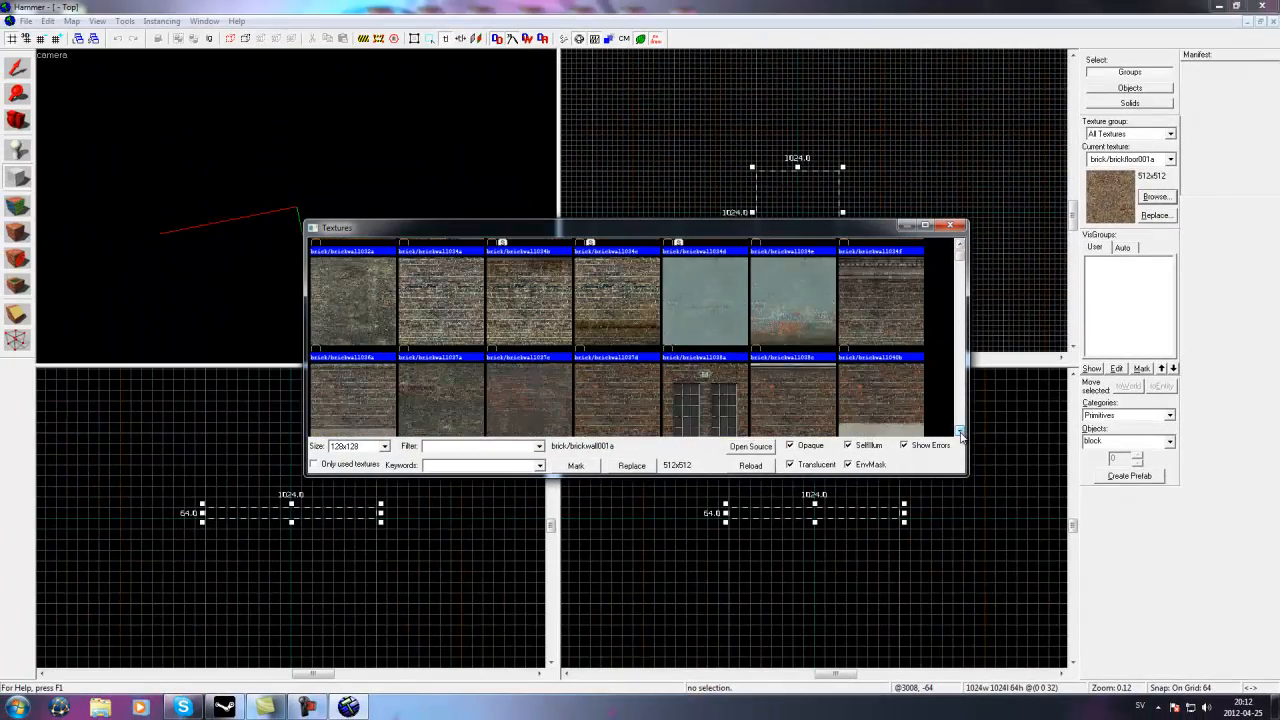
pyautogui.click(959, 432)
pyautogui.click(959, 432)
pyautogui.click(959, 432)
pyautogui.click(959, 432)
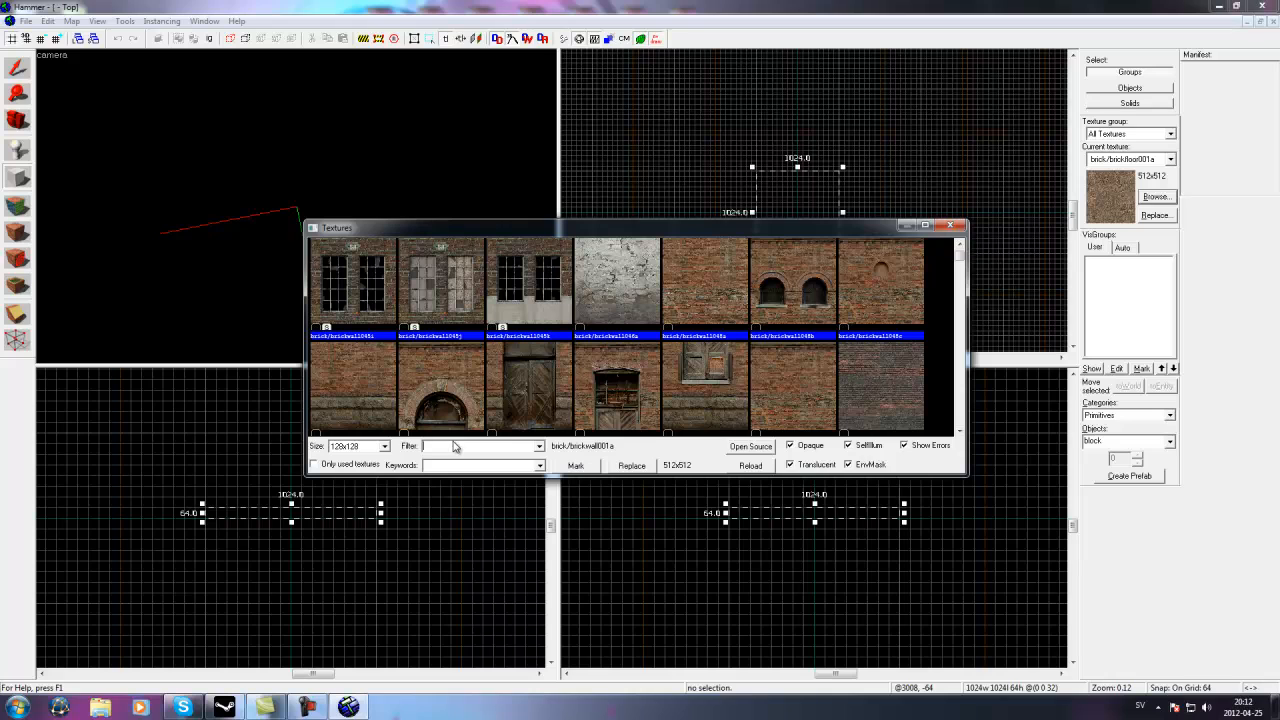
# Filter the textures by "fl", choose the beige carpet/offflra texture, and create the outlined floor block with it.
pyautogui.write('floo')
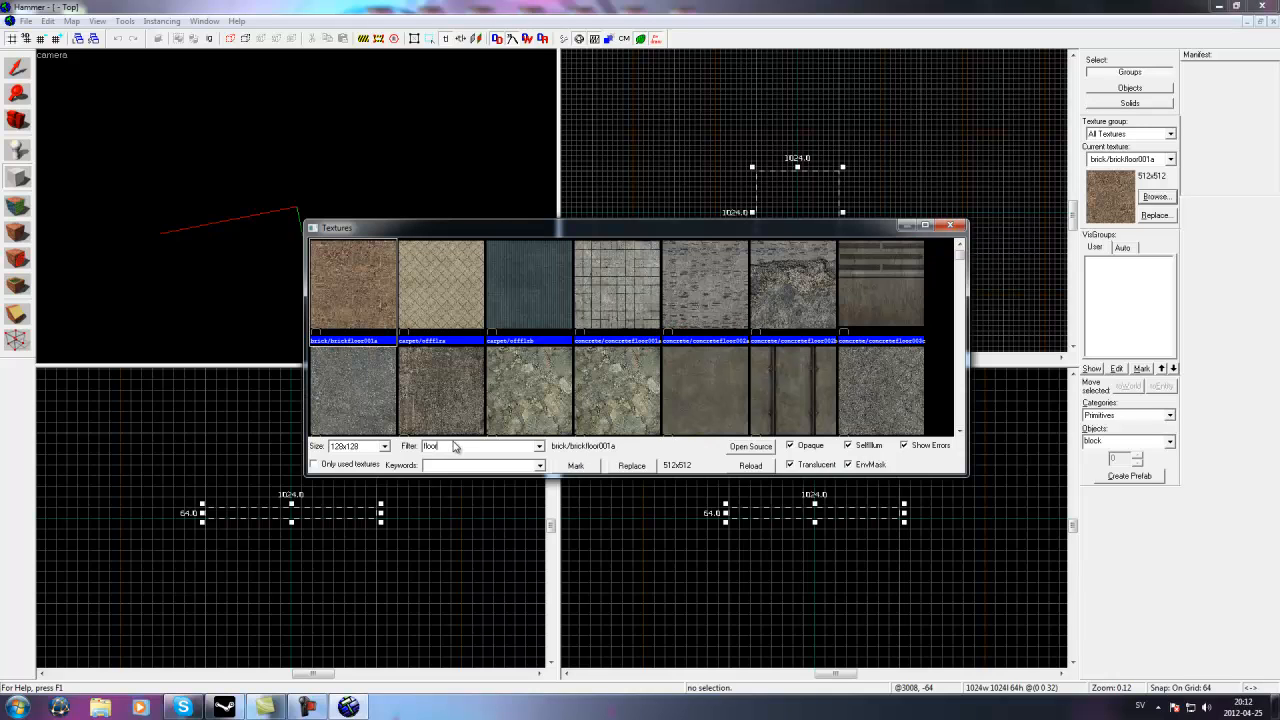
pyautogui.write('r')
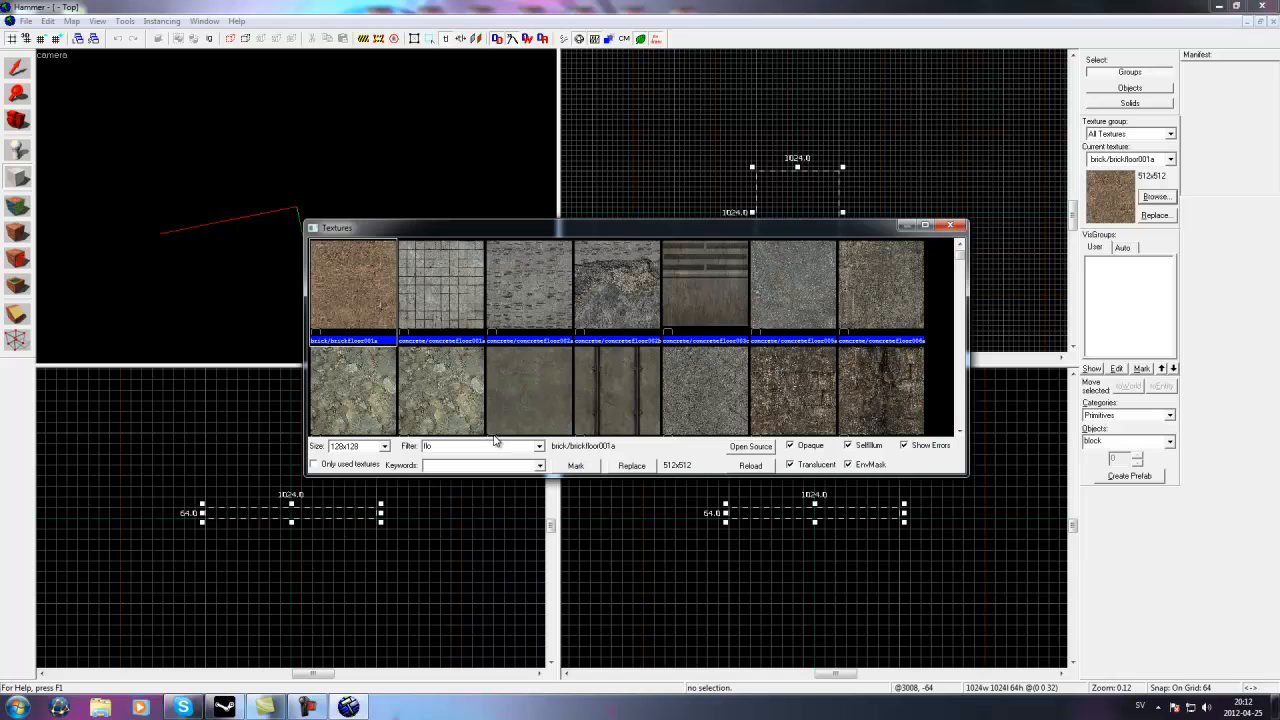
pyautogui.press('BackSpace')
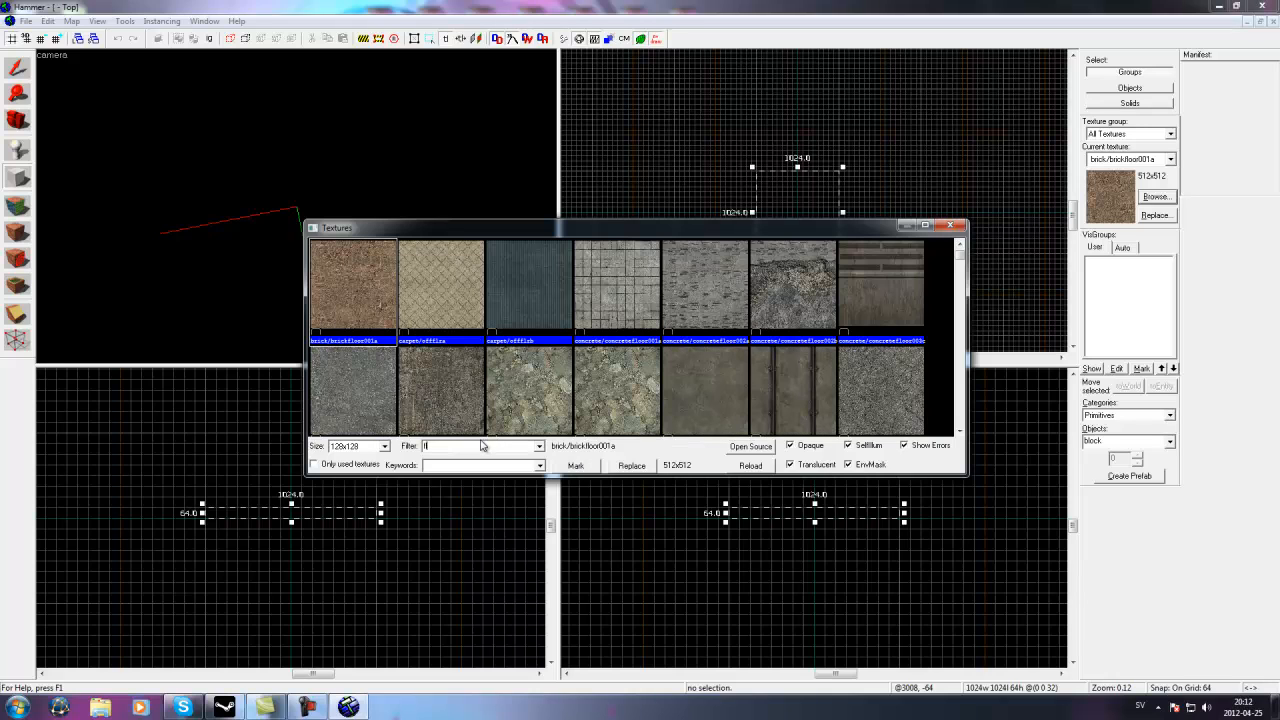
pyautogui.click(445, 288)
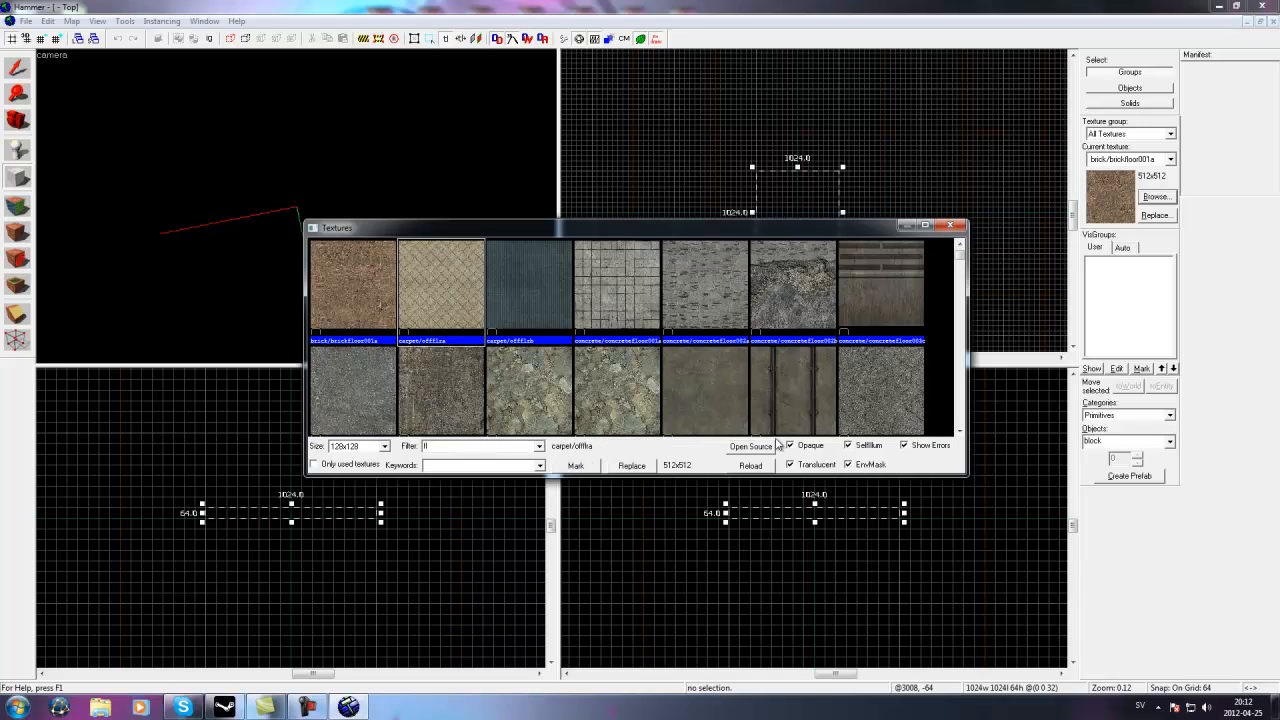
pyautogui.press('Return')
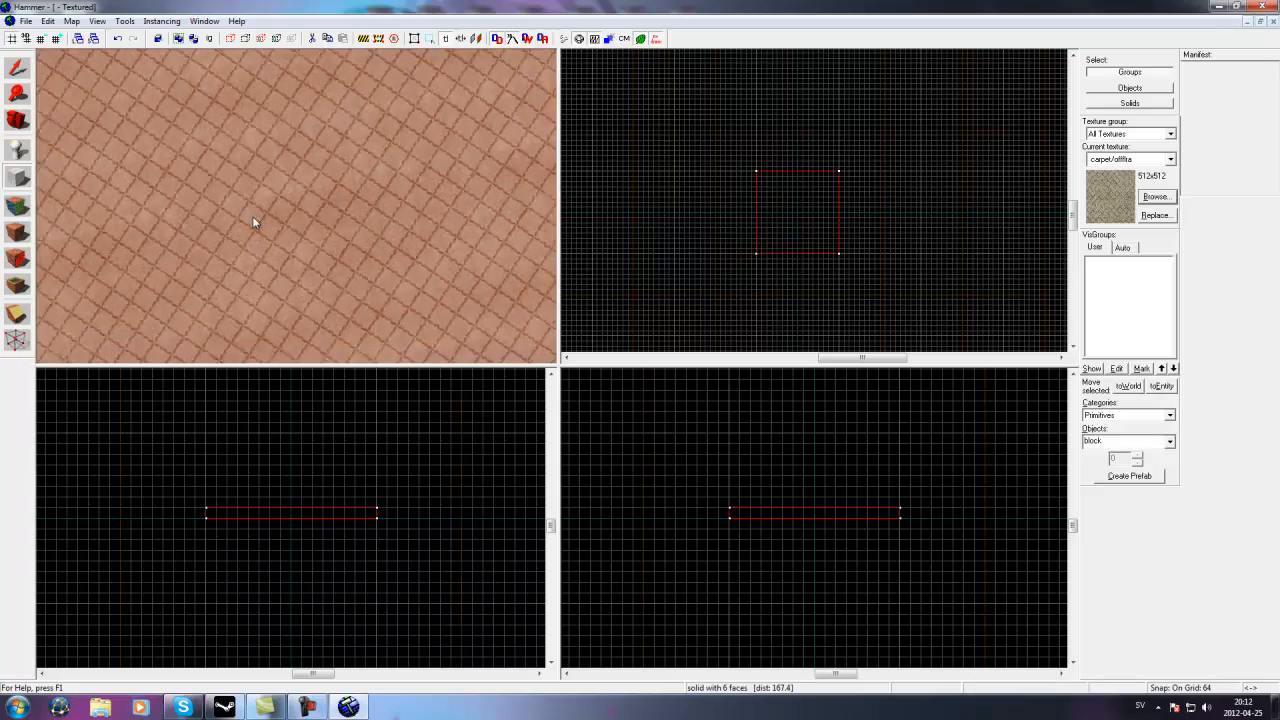
# Place an info_player_terrorist entity on the floor near its corner in the camera view.
pyautogui.scroll(-5, 252, 217)
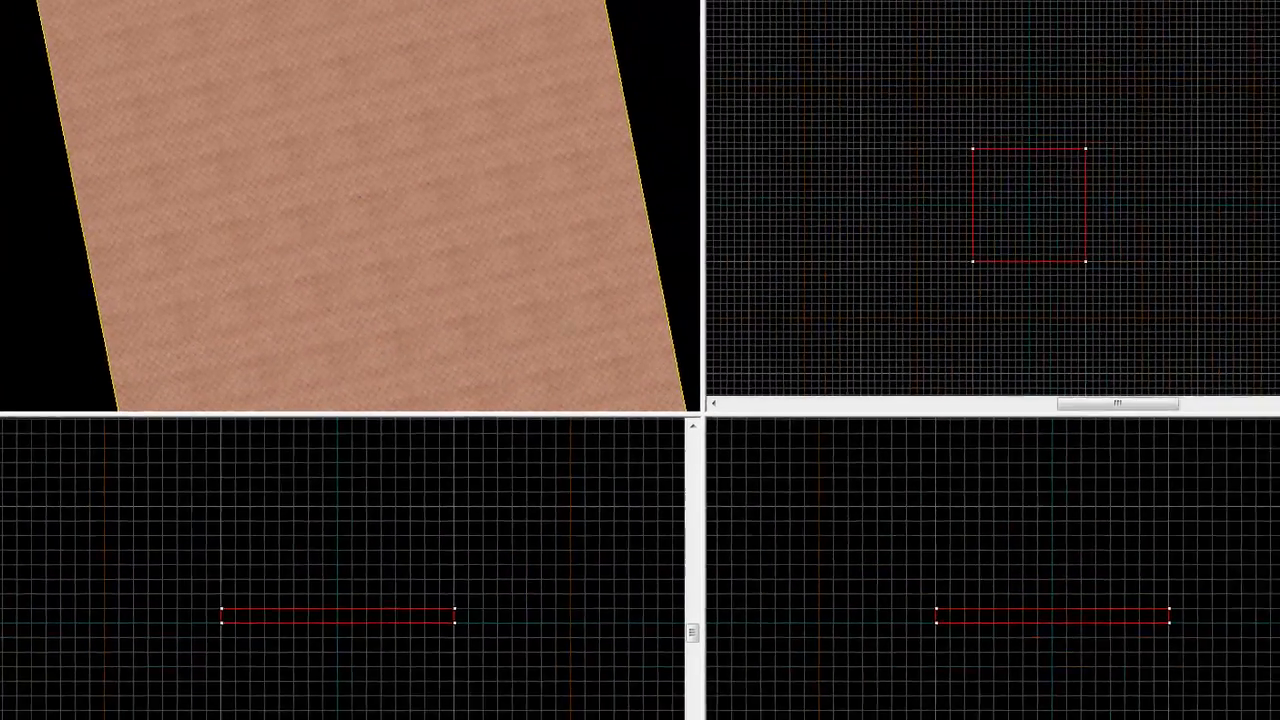
pyautogui.press('z')
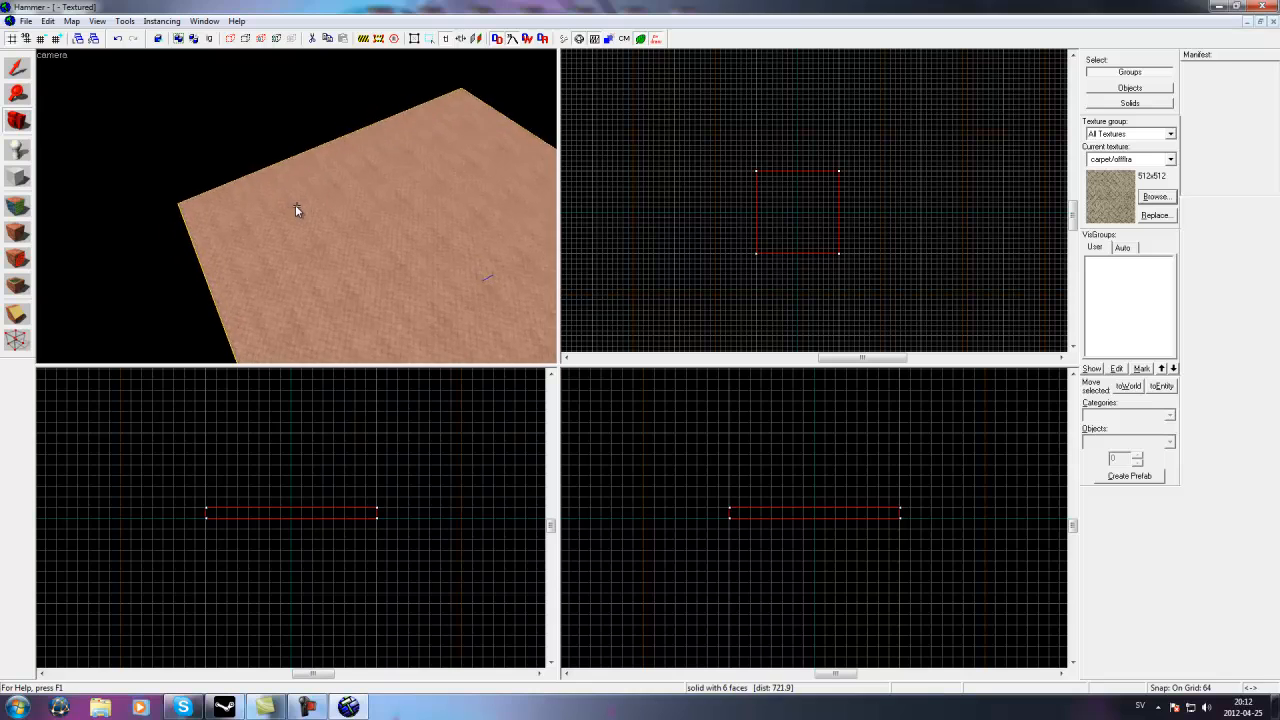
pyautogui.press('a')
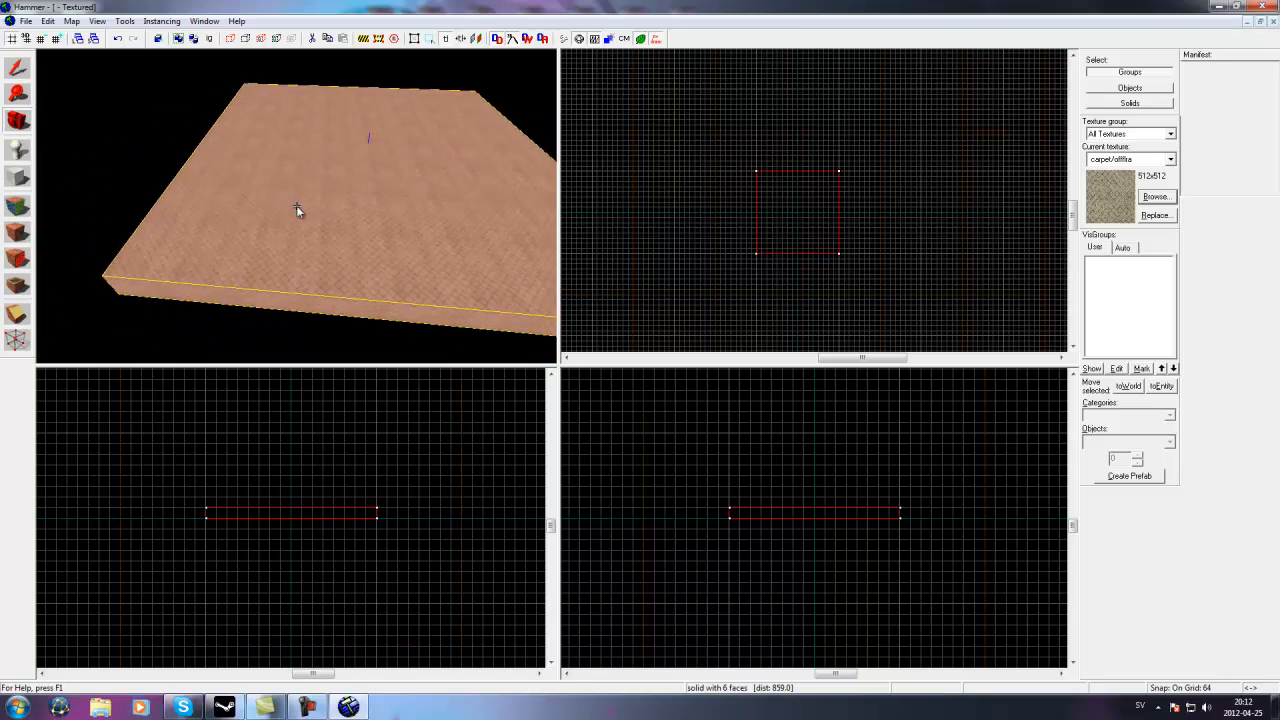
pyautogui.press('d')
pyautogui.press('z')
pyautogui.press('a')
pyautogui.click(24, 152)
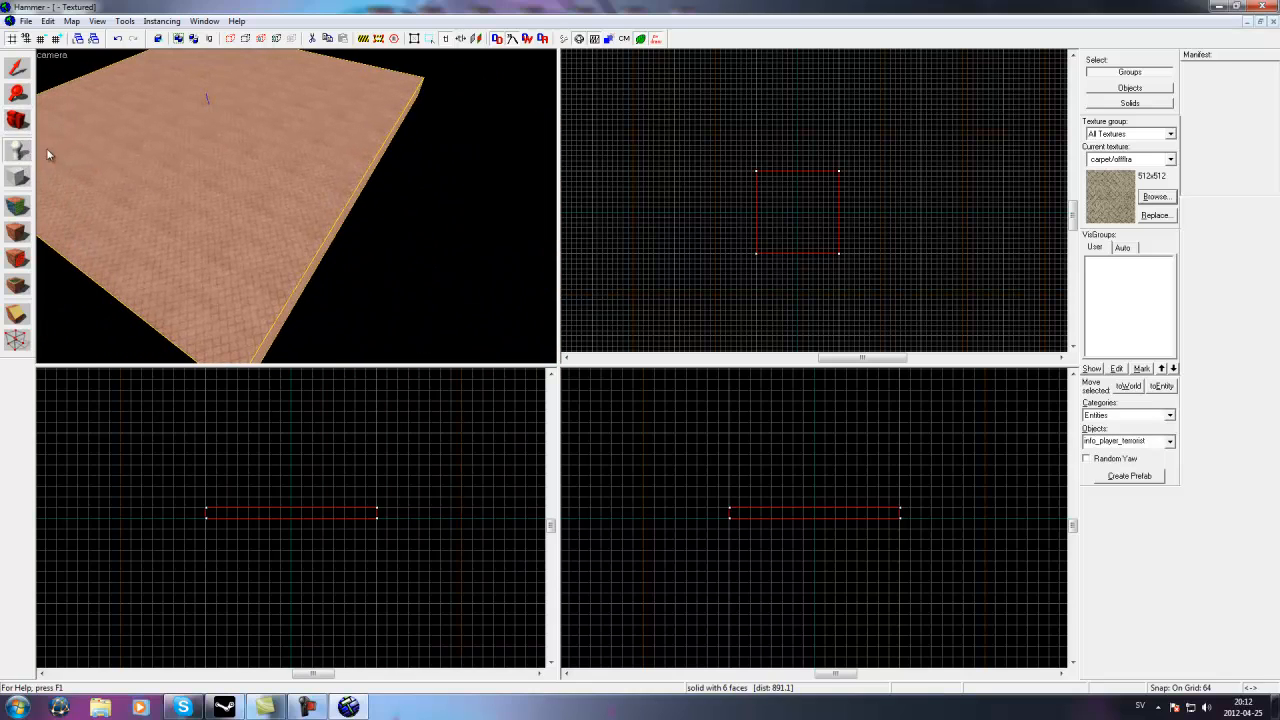
pyautogui.press('a')
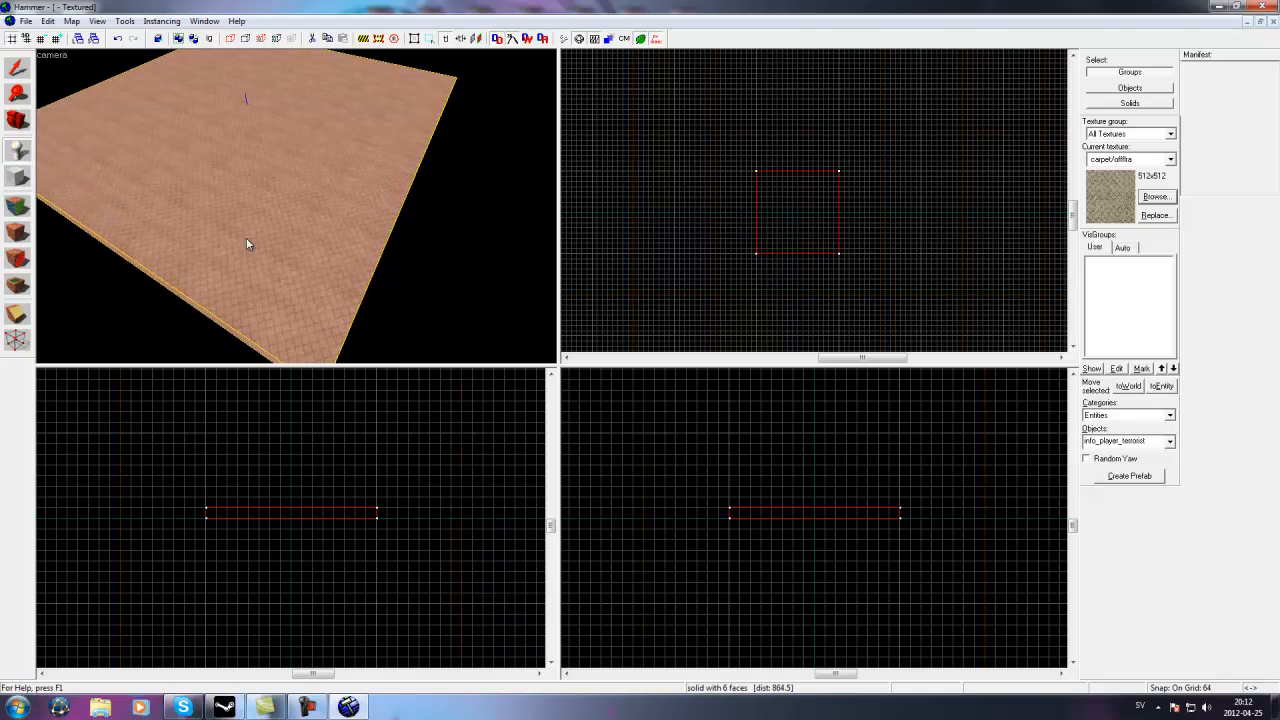
pyautogui.click(284, 262)
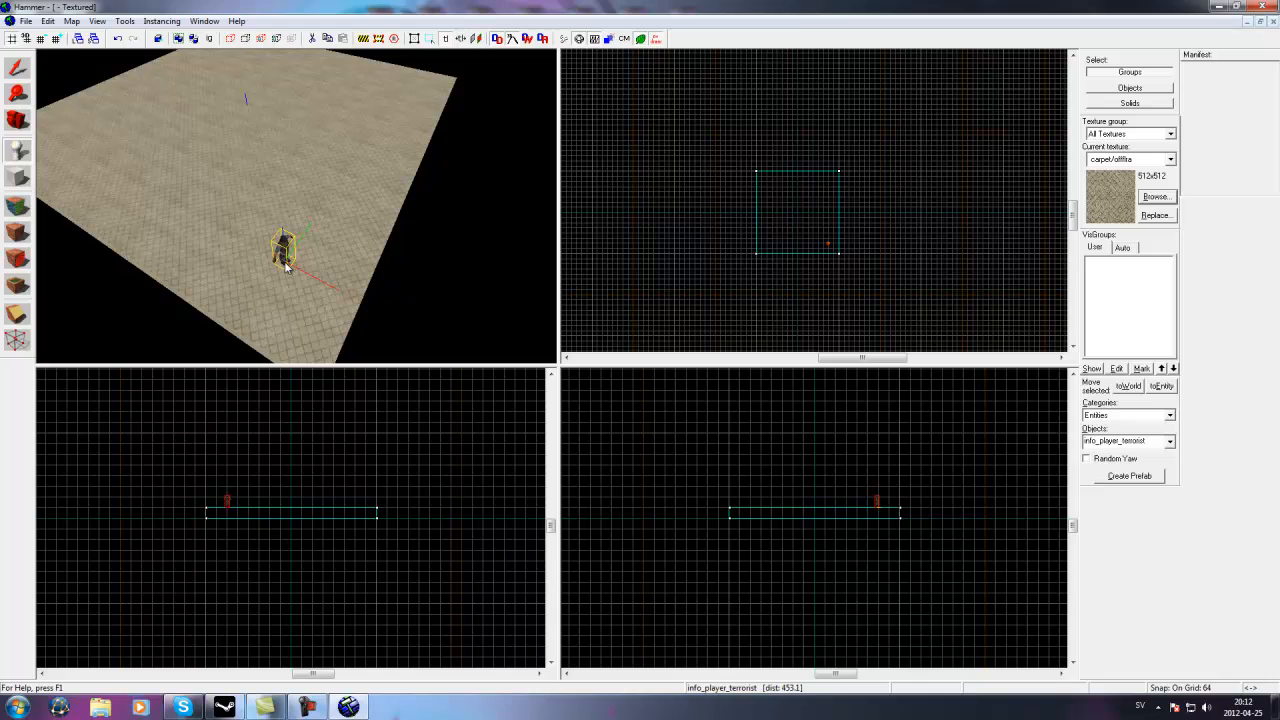
# Change the class of the placed player spawn entity to info_player_counterterrorist and apply it.
pyautogui.press('w')
pyautogui.press('z')
pyautogui.press('z')
pyautogui.press('d')
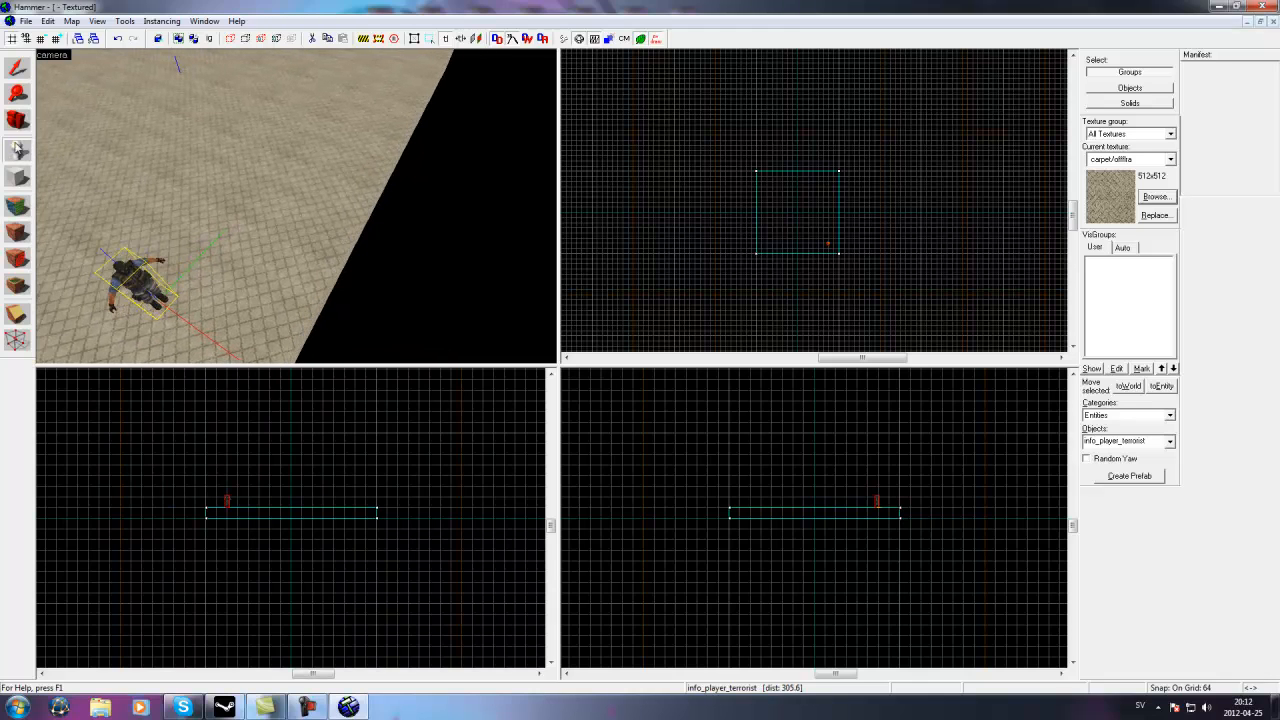
pyautogui.click(17, 121)
pyautogui.press('z')
pyautogui.press('w')
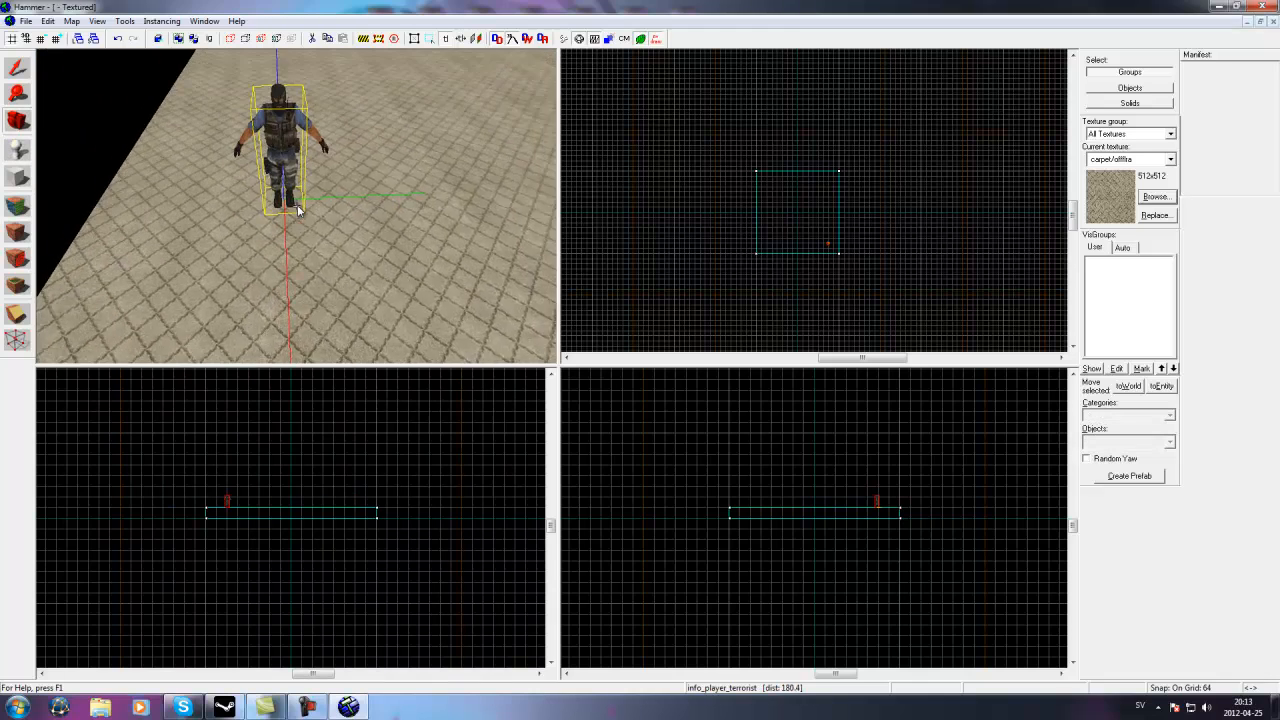
pyautogui.press('z')
pyautogui.click(22, 68)
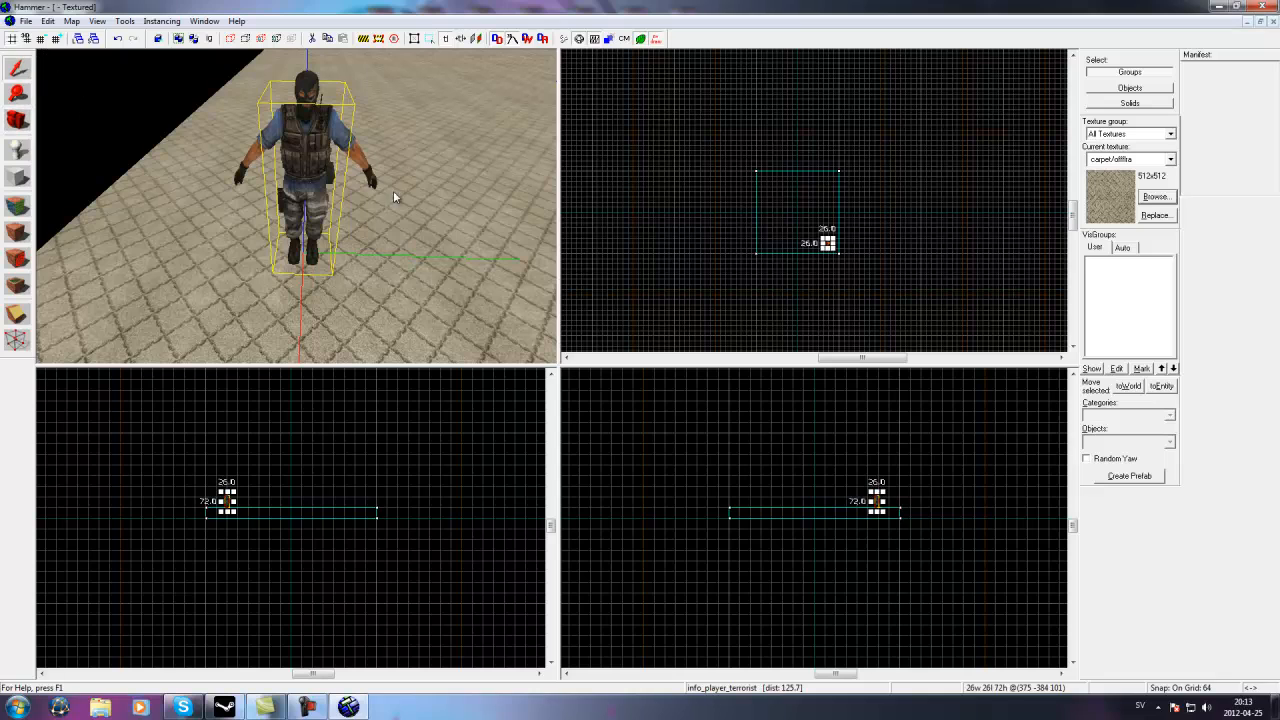
pyautogui.doubleClick(311, 160)
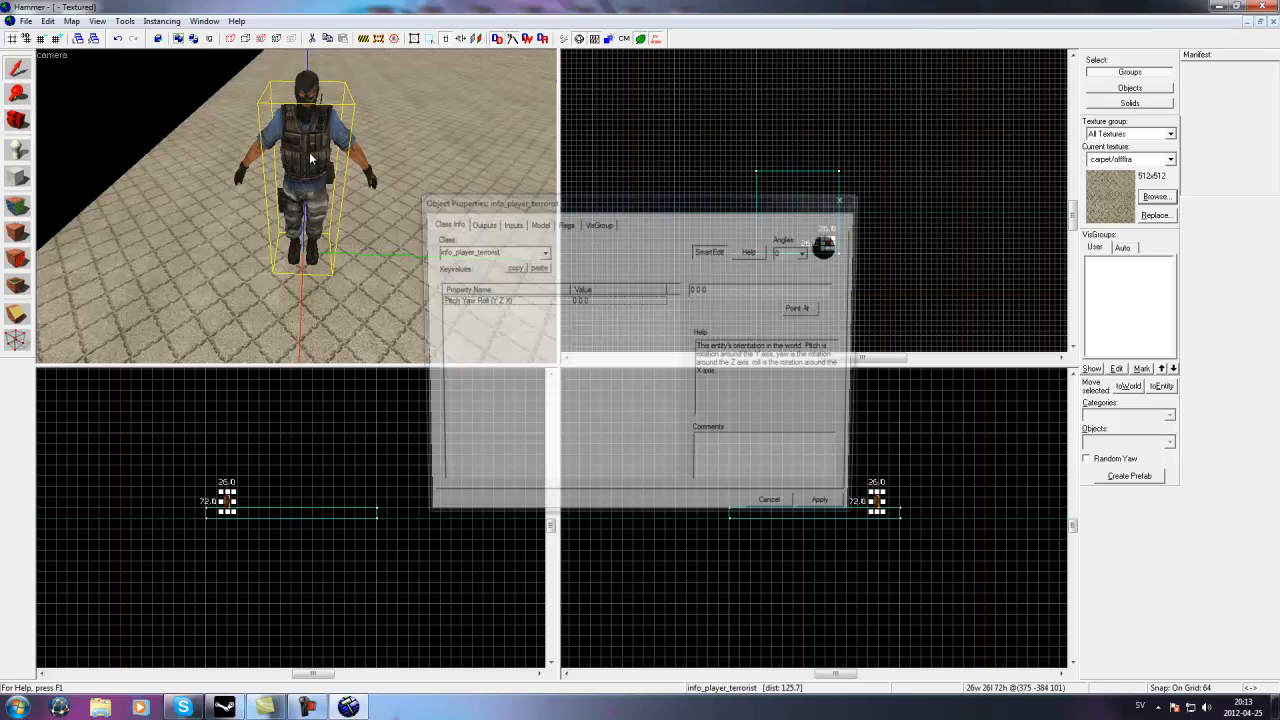
pyautogui.click(463, 255)
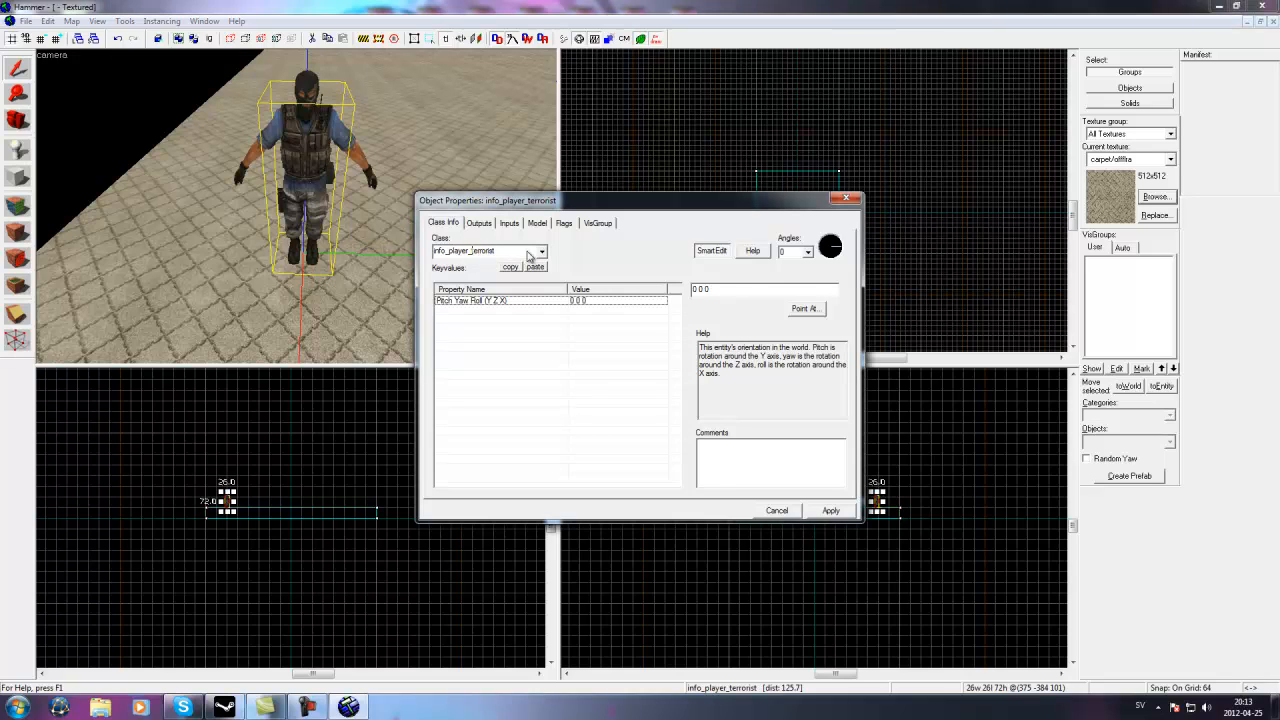
pyautogui.write('counter')
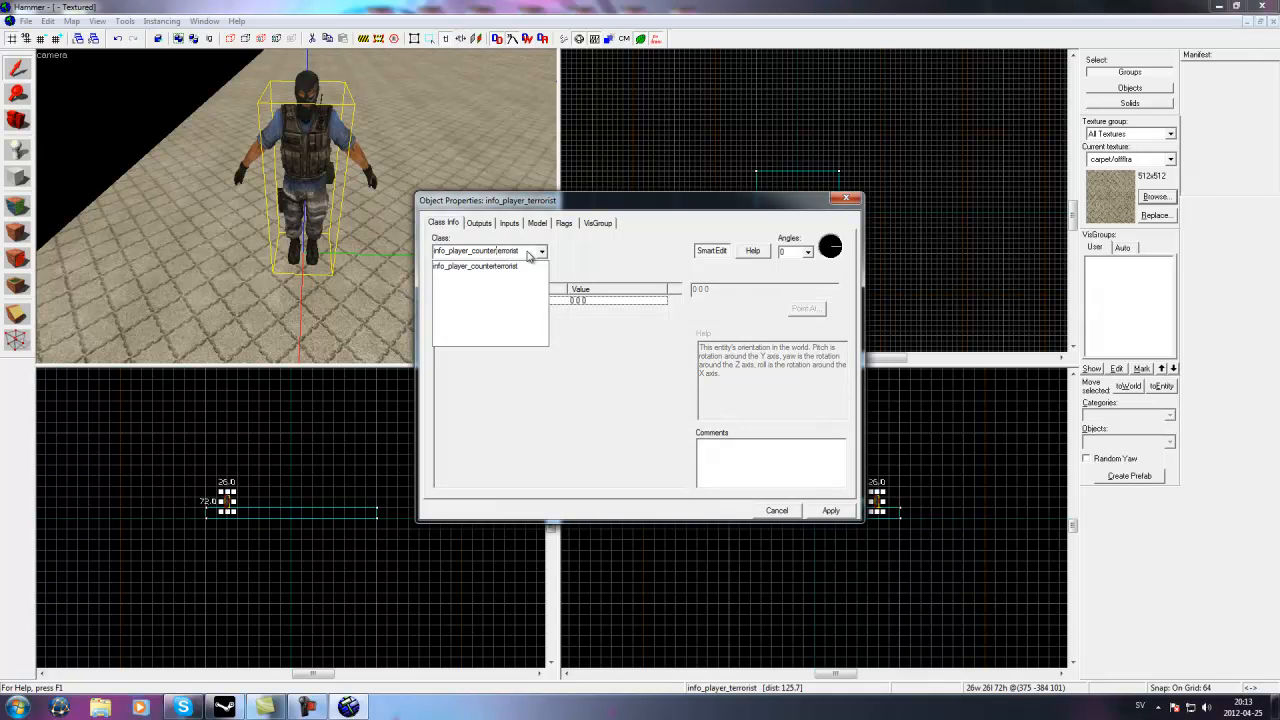
pyautogui.click(511, 266)
pyautogui.click(833, 511)
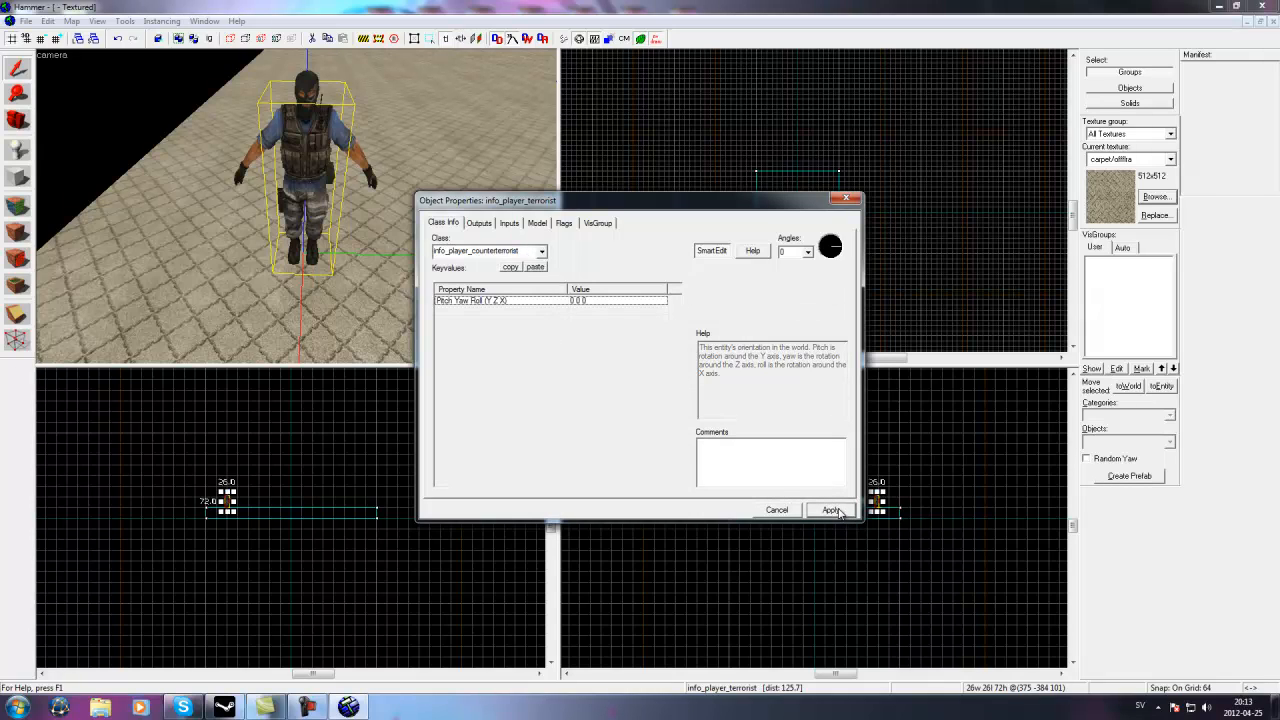
pyautogui.click(849, 201)
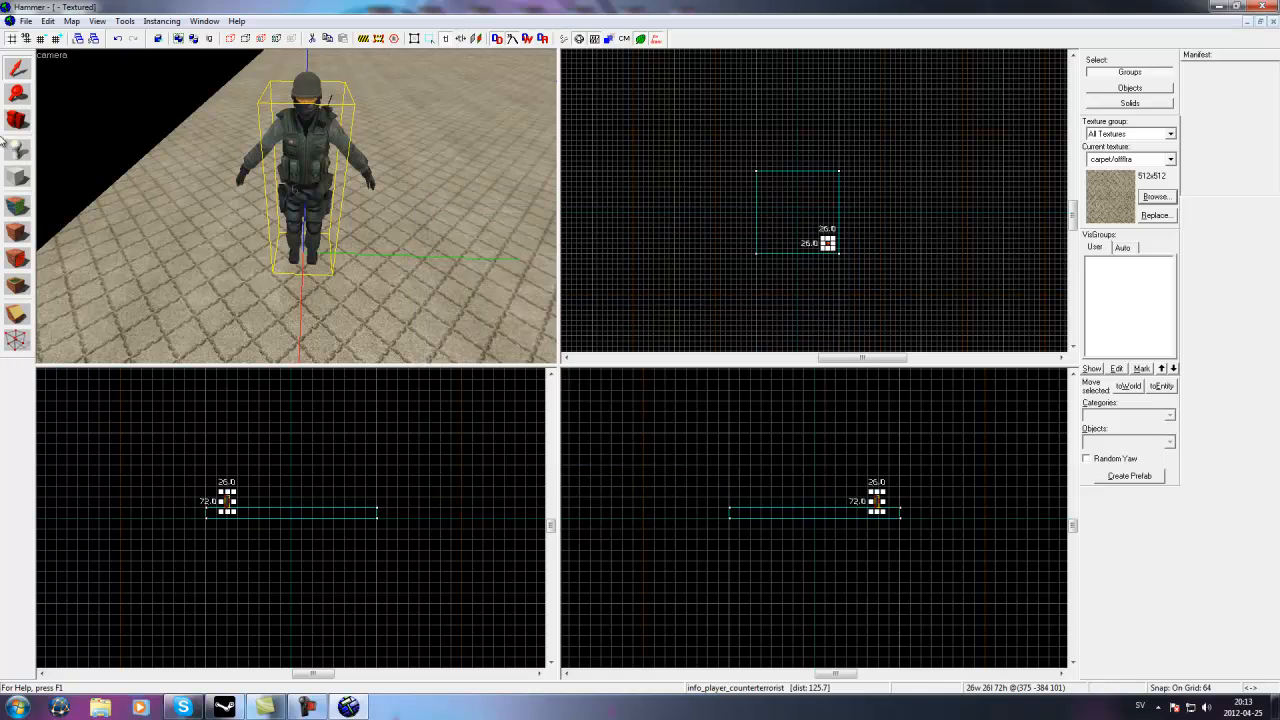
# Outline a wall block 64 units thick and 1152 units long along the left edge of the floor in the top view.
pyautogui.click(17, 120)
pyautogui.moveTo(203, 166); pyautogui.dragTo(297, 206)
pyautogui.click(18, 178)
pyautogui.scroll(2, 756, 170)
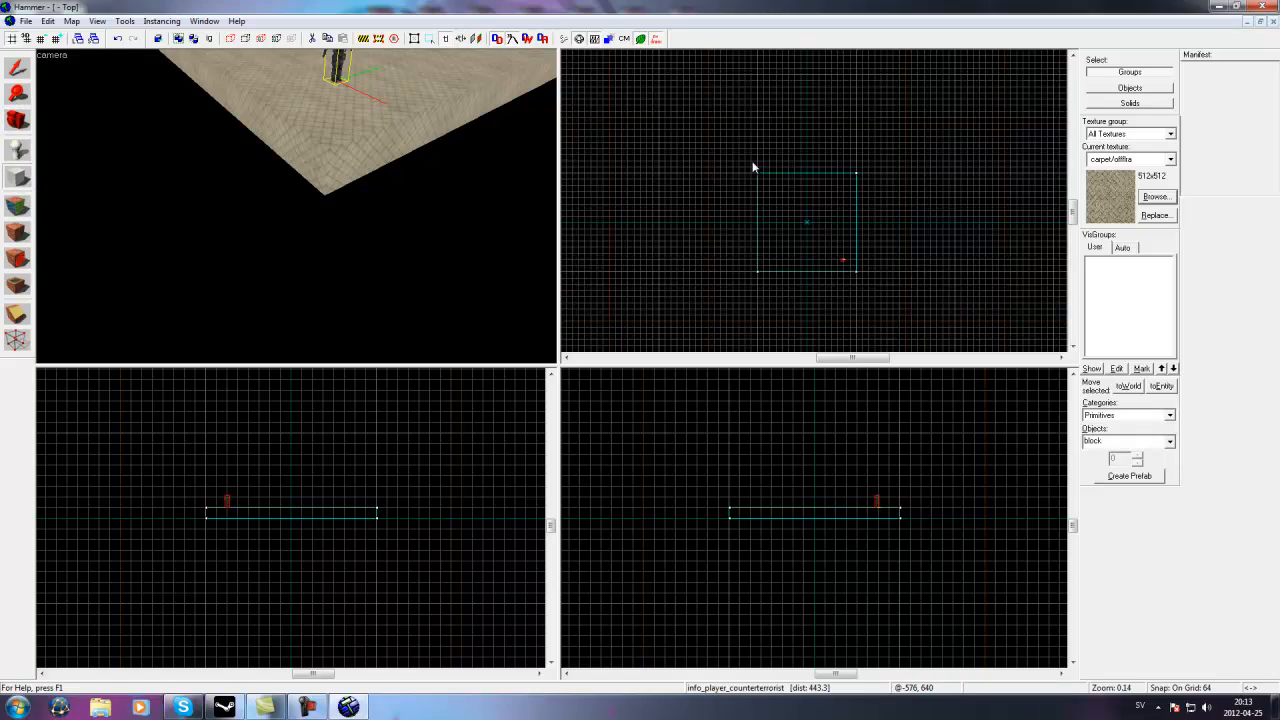
pyautogui.moveTo(757, 172); pyautogui.dragTo(751, 303)
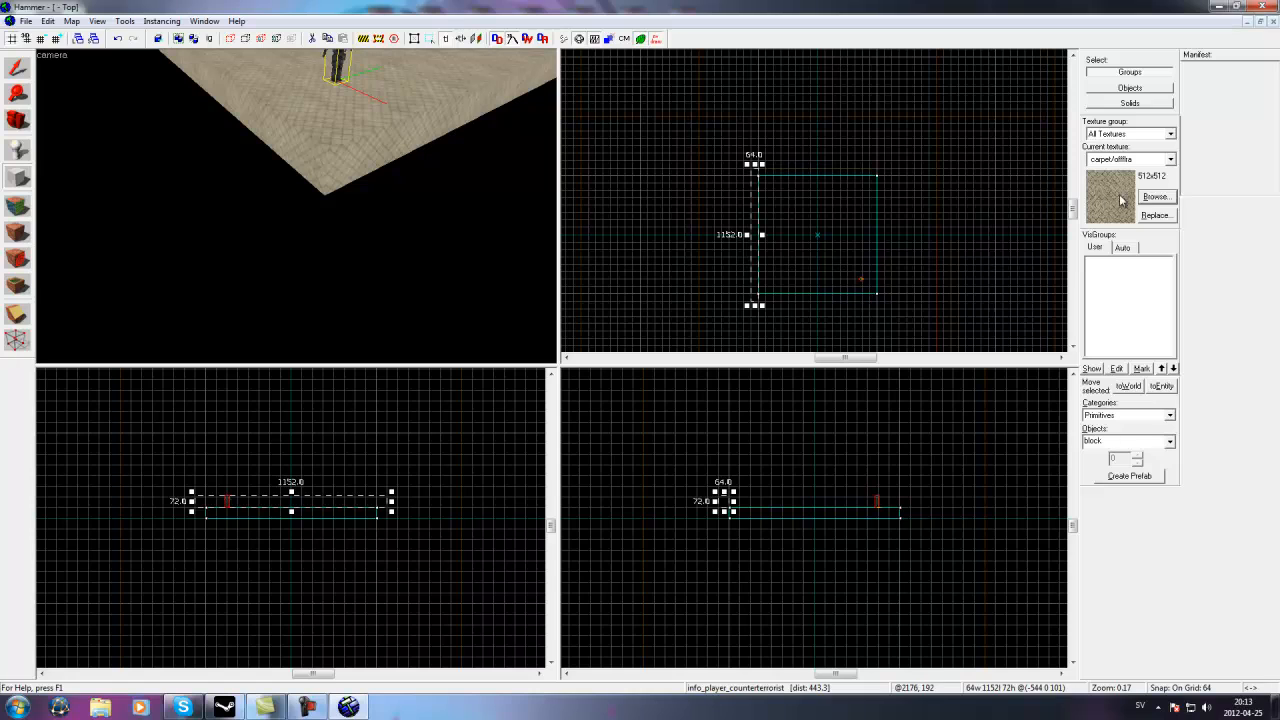
# Choose the brick/brickwall003a texture for the outlined wall block.
pyautogui.click(1155, 196)
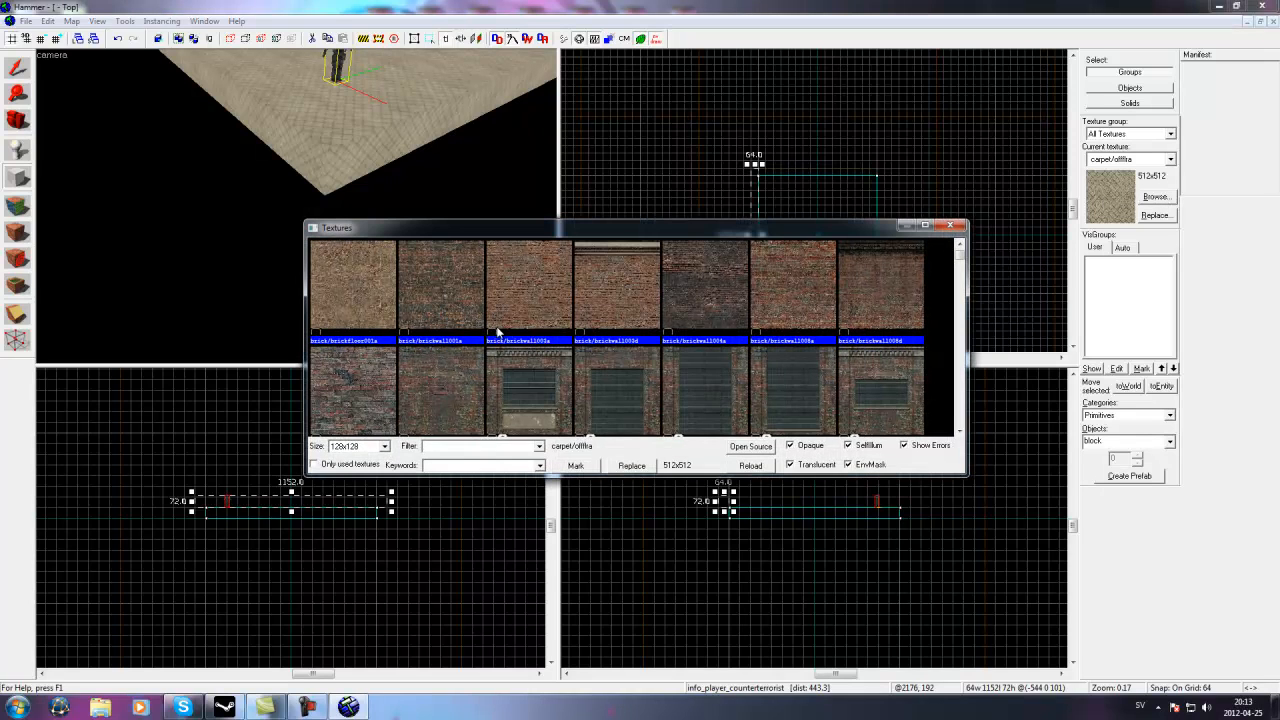
pyautogui.click(536, 317)
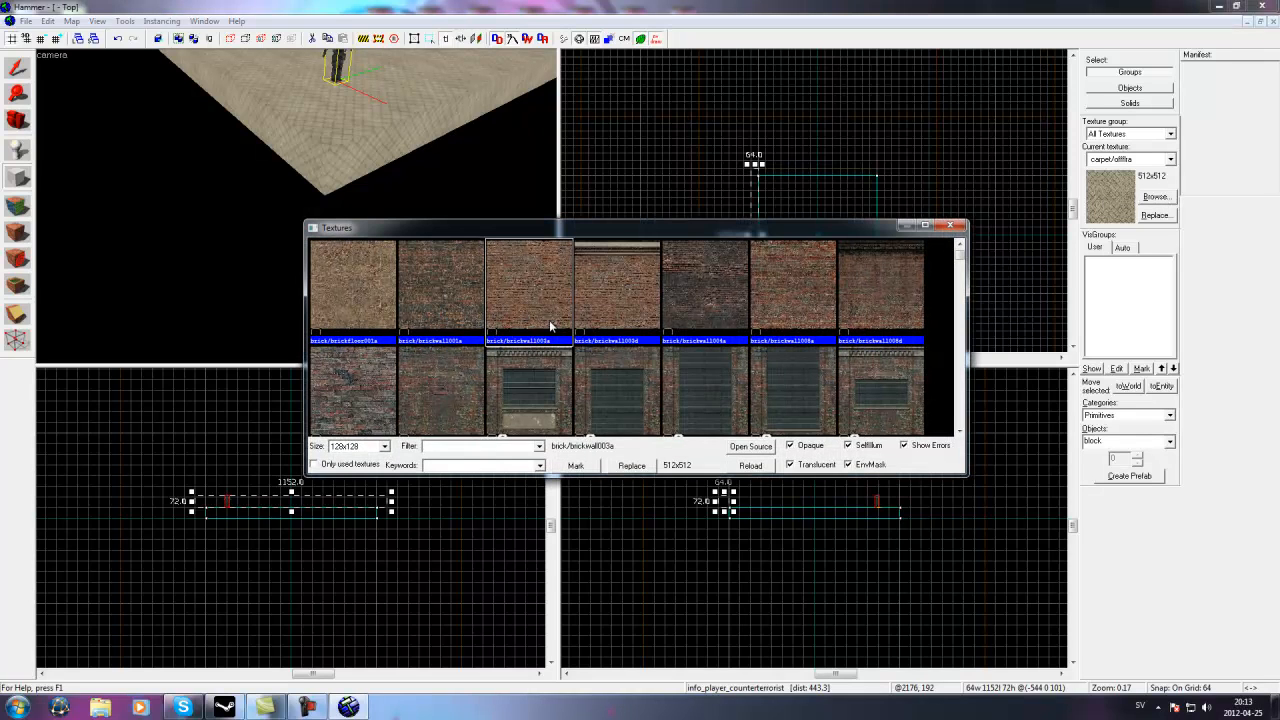
pyautogui.doubleClick(550, 325)
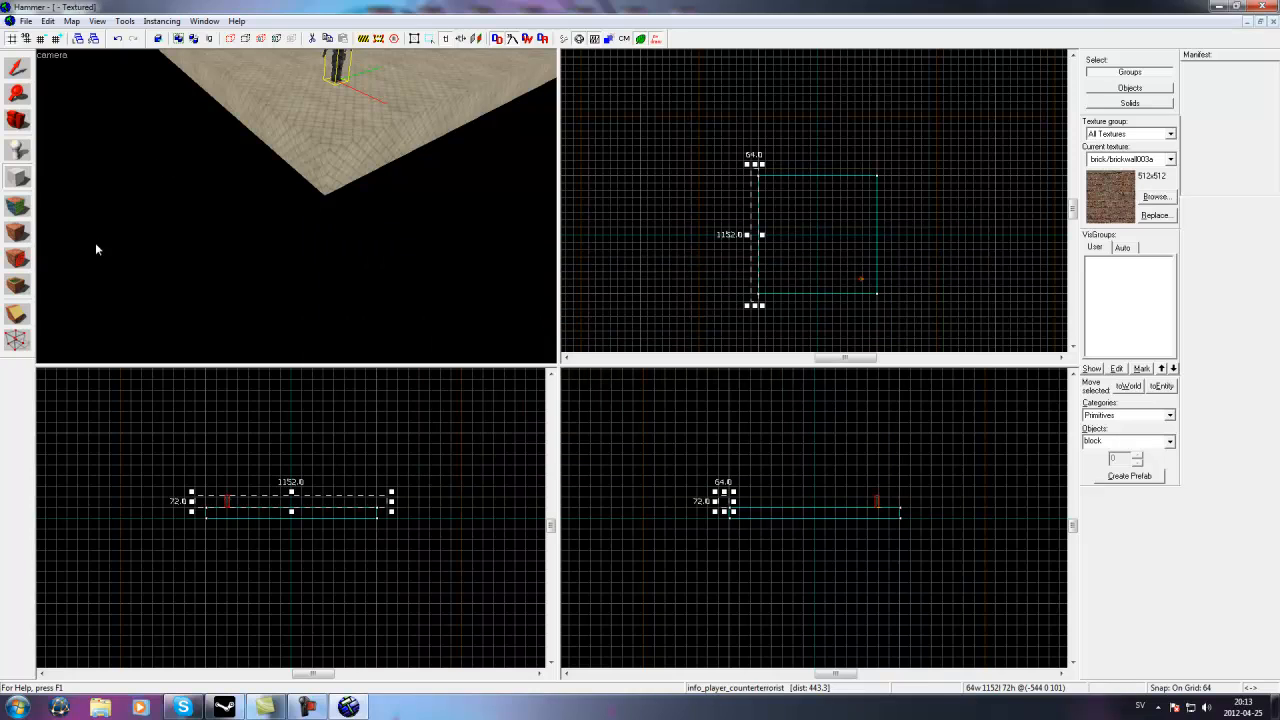
# Set the height of the outlined wall to 256 units and create the brick wall block.
pyautogui.moveTo(291, 511); pyautogui.dragTo(293, 474)
pyautogui.scroll(5, 234, 500)
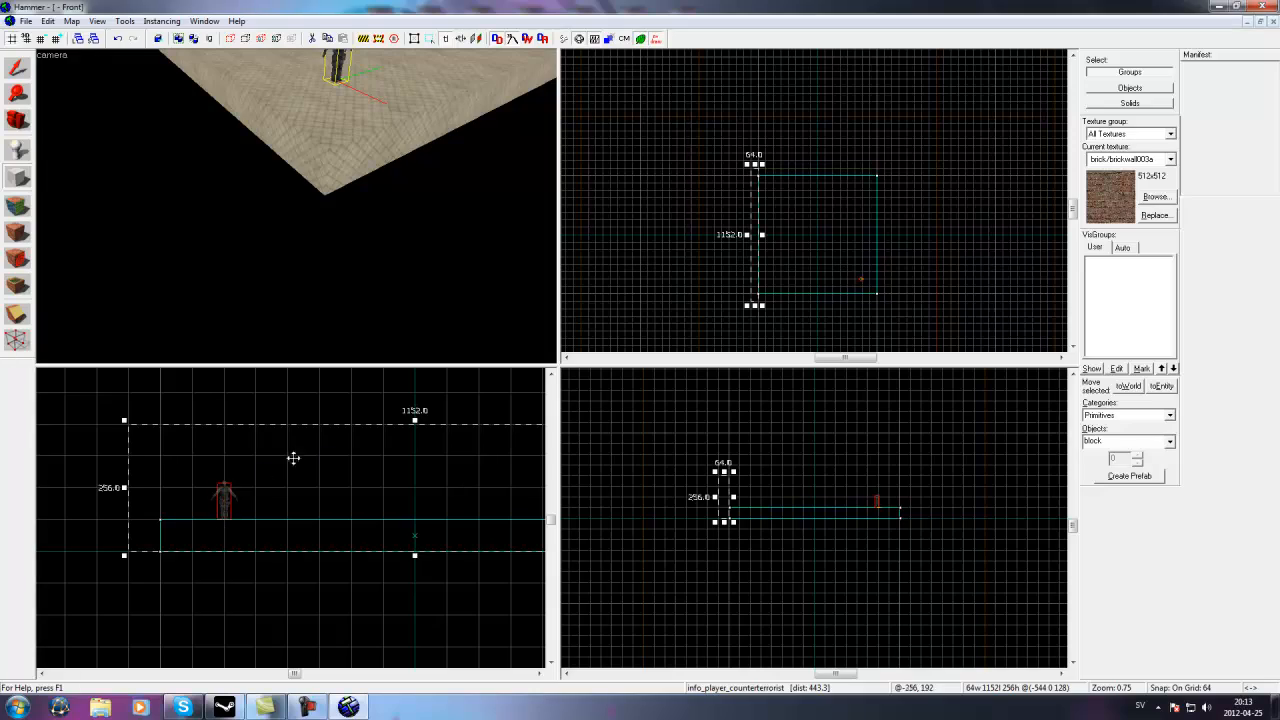
pyautogui.moveTo(415, 421)
pyautogui.mouseDown()
pyautogui.moveTo(411, 492)
pyautogui.moveTo(401, 400)
pyautogui.mouseUp()
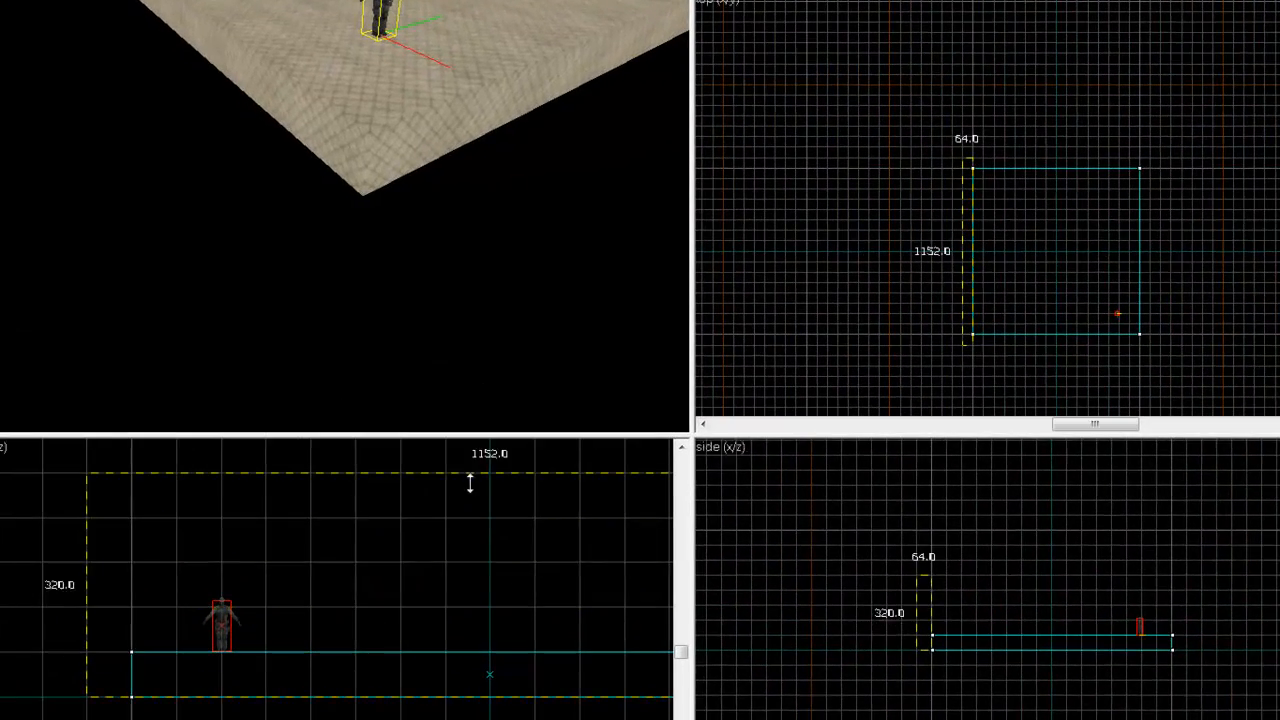
pyautogui.moveTo(470, 483); pyautogui.dragTo(370, 515)
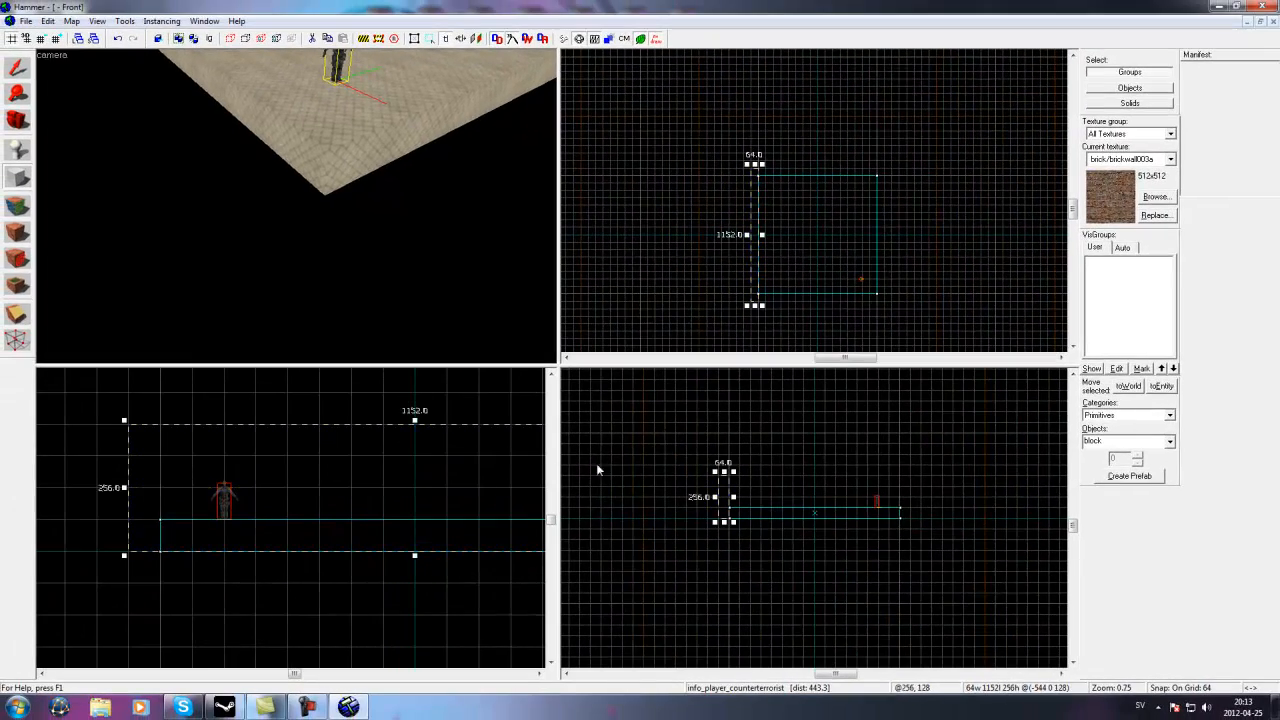
pyautogui.press('Return')
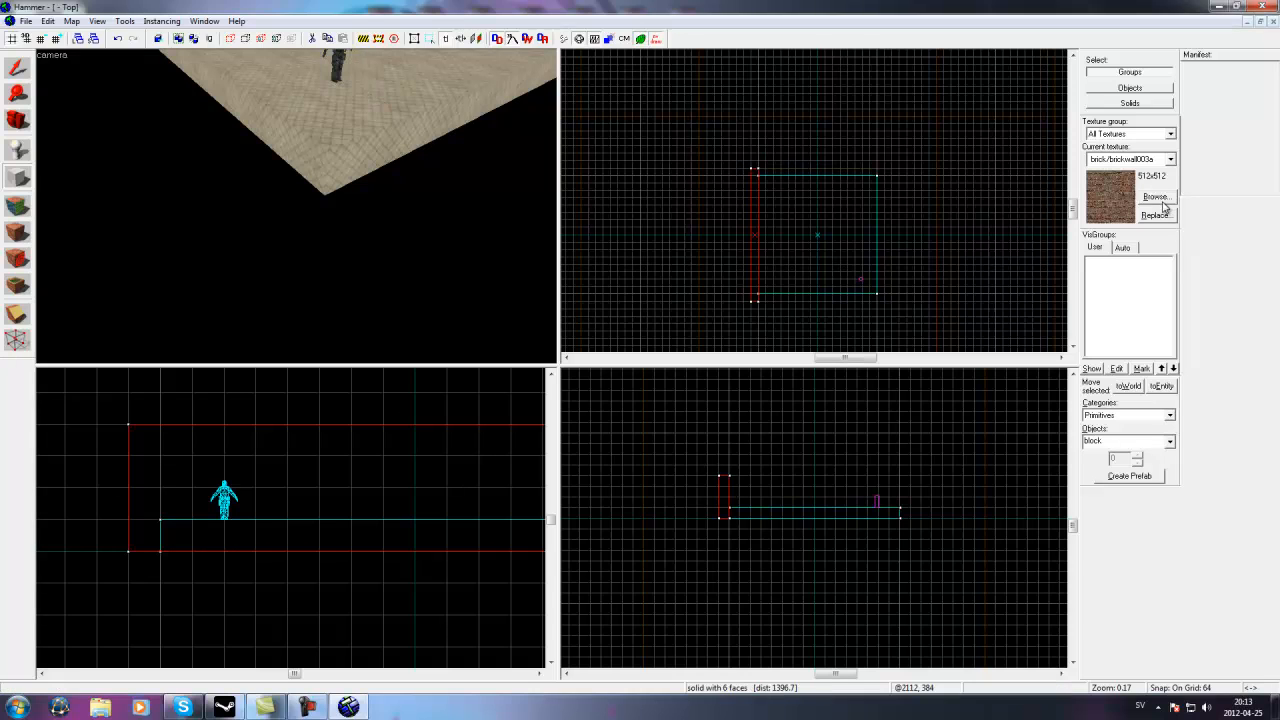
# Copy the brick wall to the opposite side of the floor and check both walls in the camera view.
pyautogui.click(17, 67)
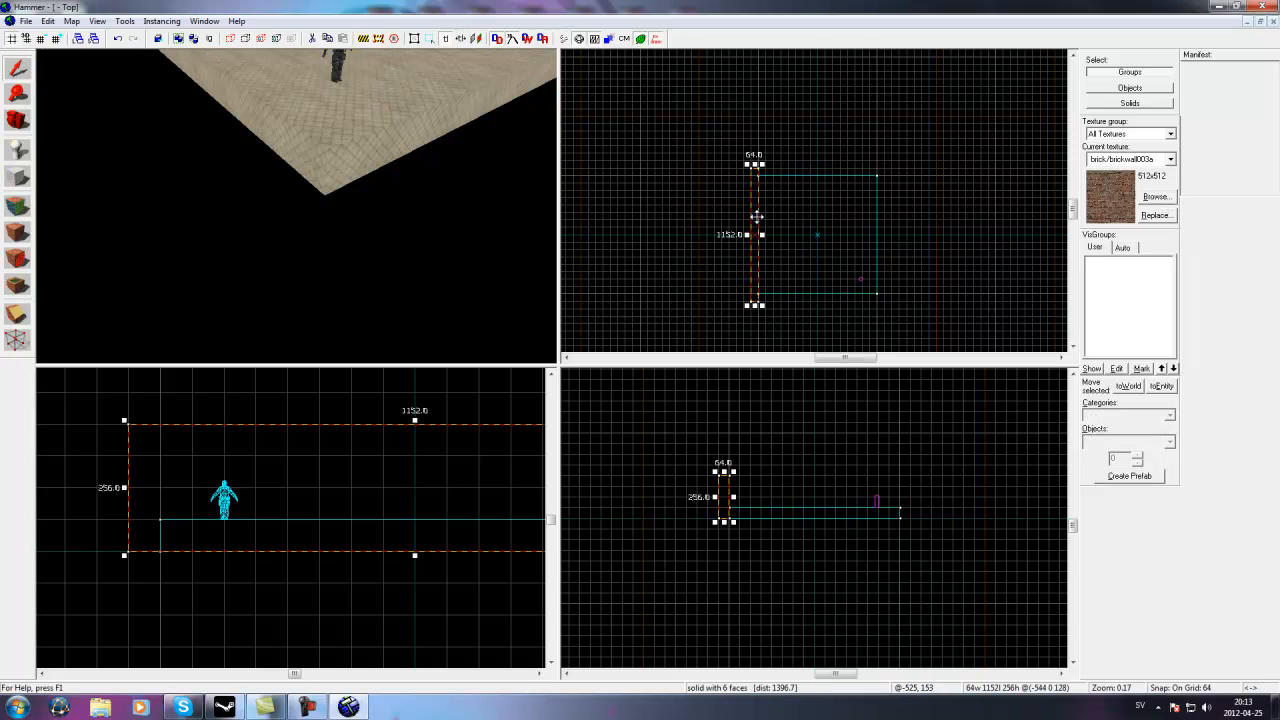
pyautogui.moveTo(757, 216); pyautogui.dragTo(883, 215)
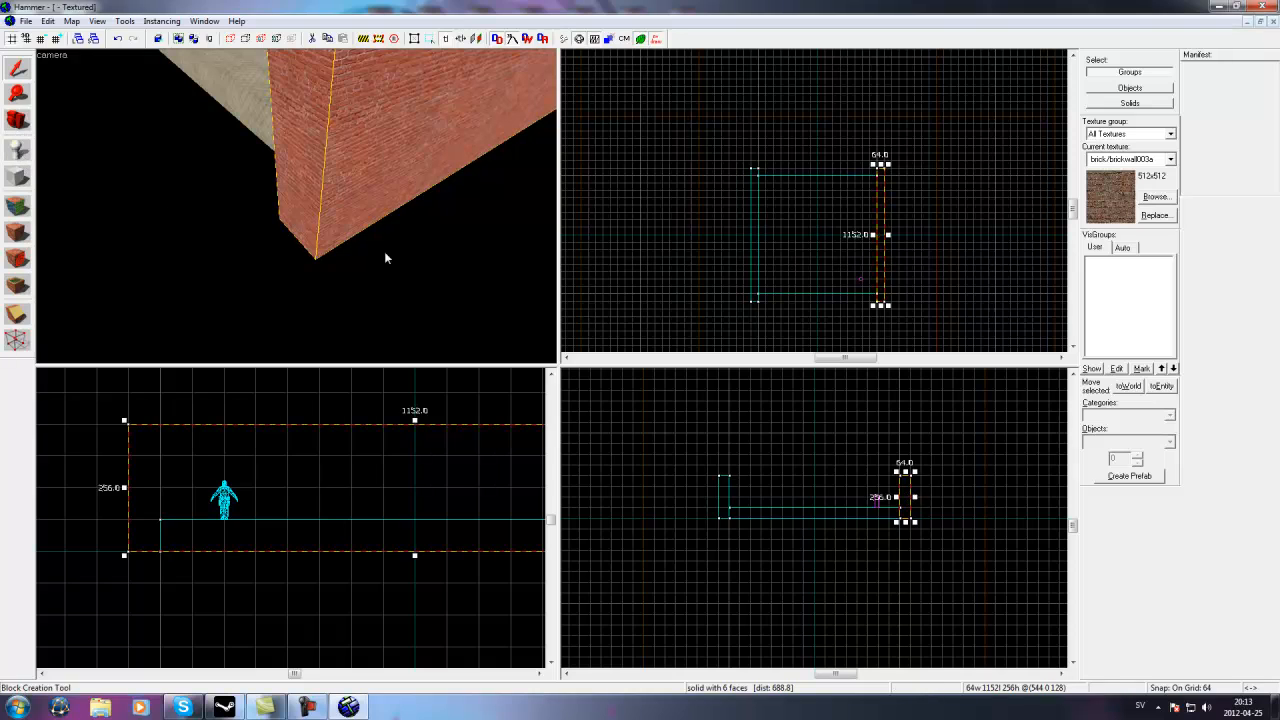
pyautogui.click(17, 121)
pyautogui.moveTo(173, 179); pyautogui.dragTo(247, 213)
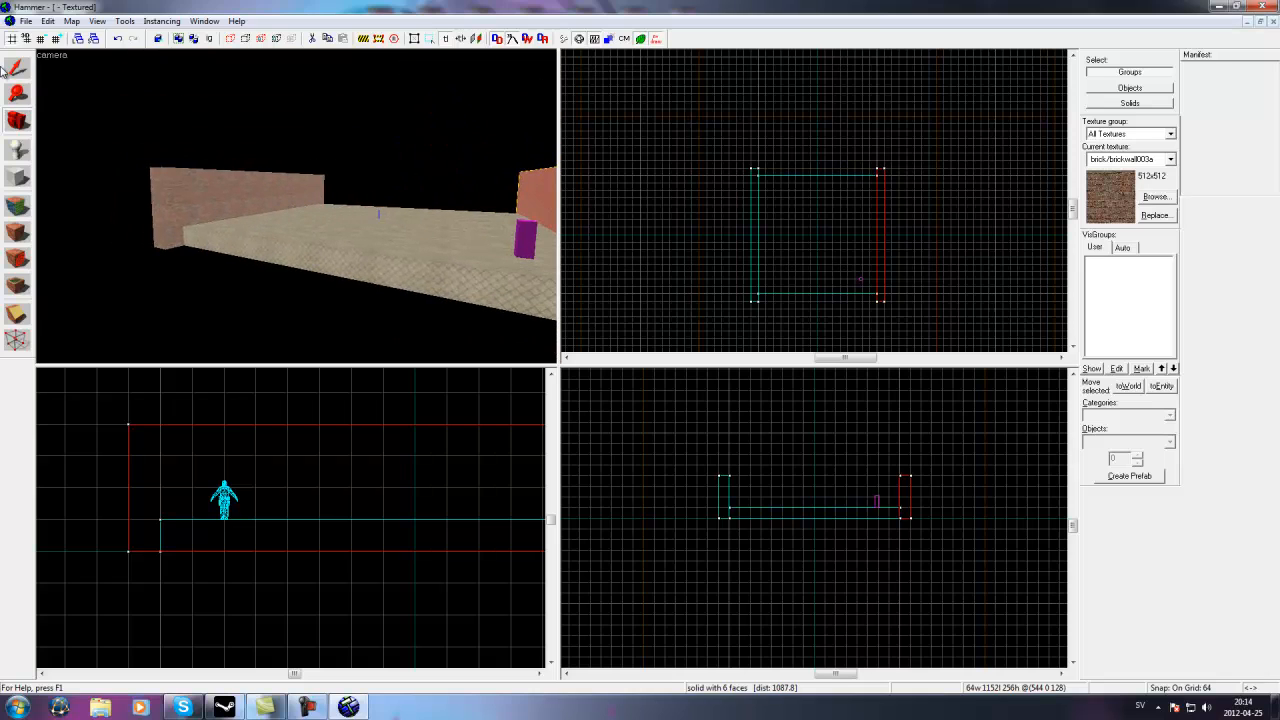
# Copy the wall again and fit 1024 by 64 unit walls across the two remaining open sides of the floor.
pyautogui.hotkey('shift', 's')
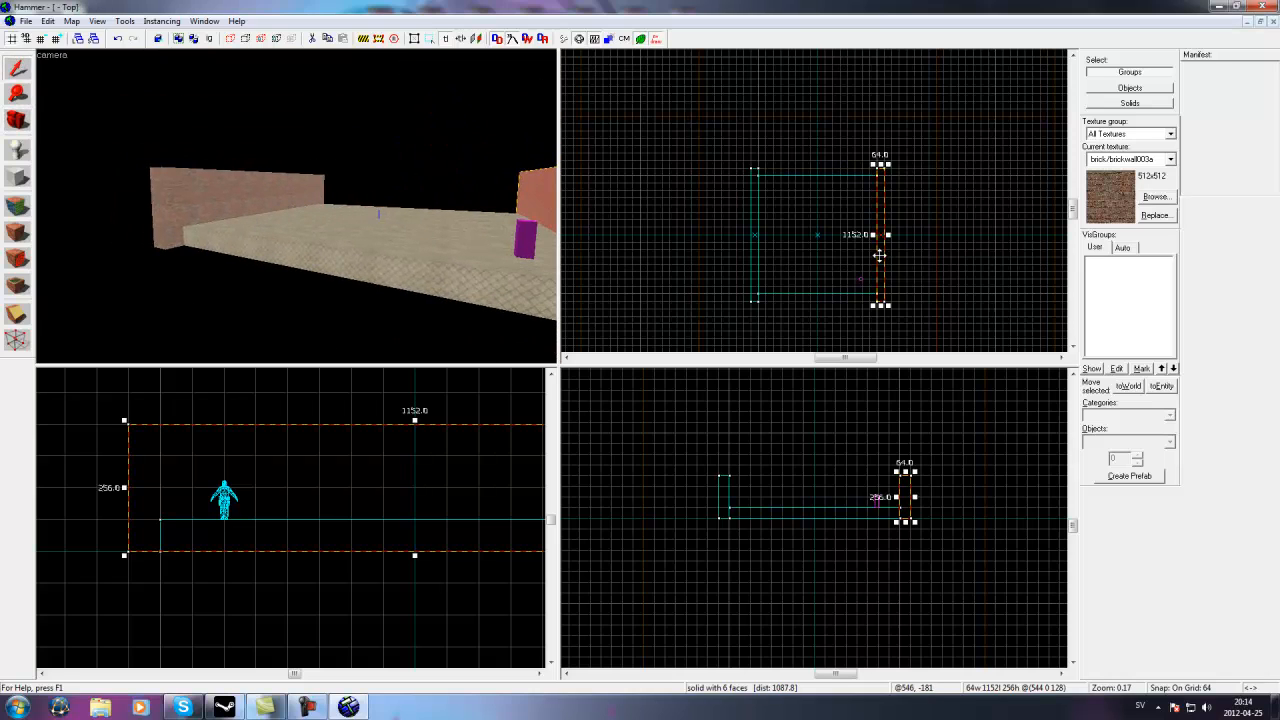
pyautogui.moveTo(877, 232); pyautogui.dragTo(806, 228)
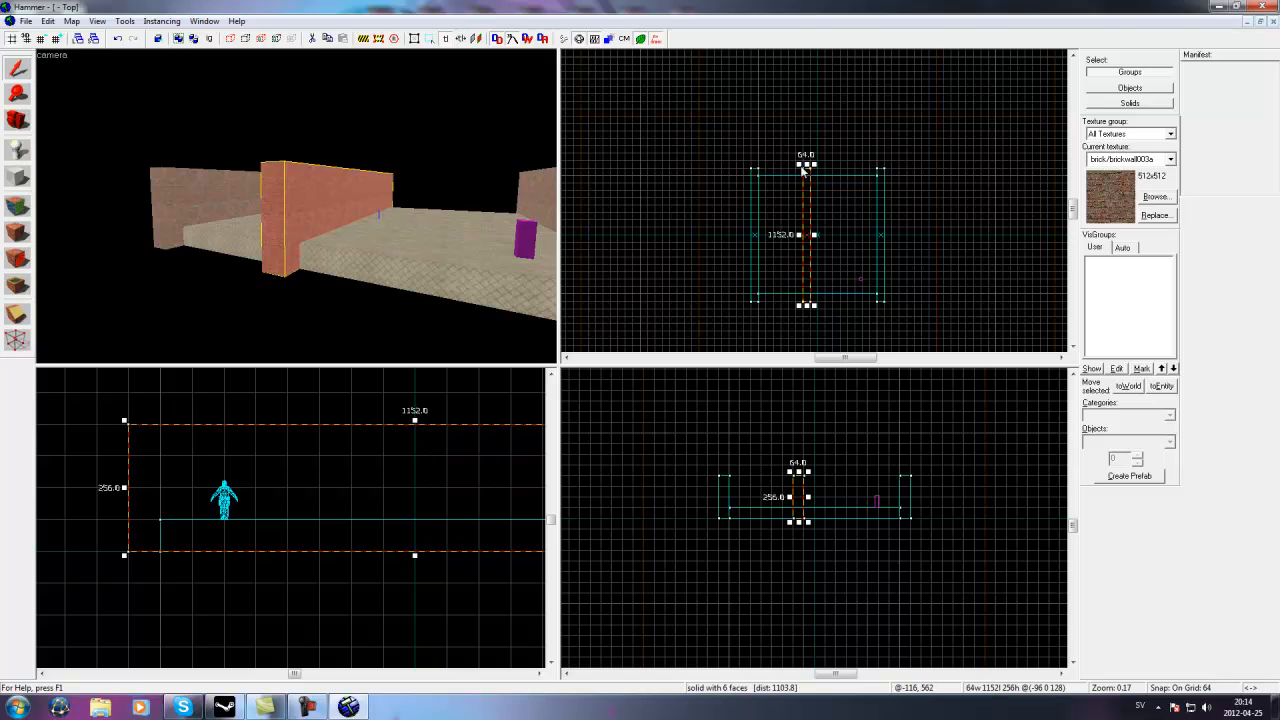
pyautogui.moveTo(802, 170); pyautogui.dragTo(758, 171)
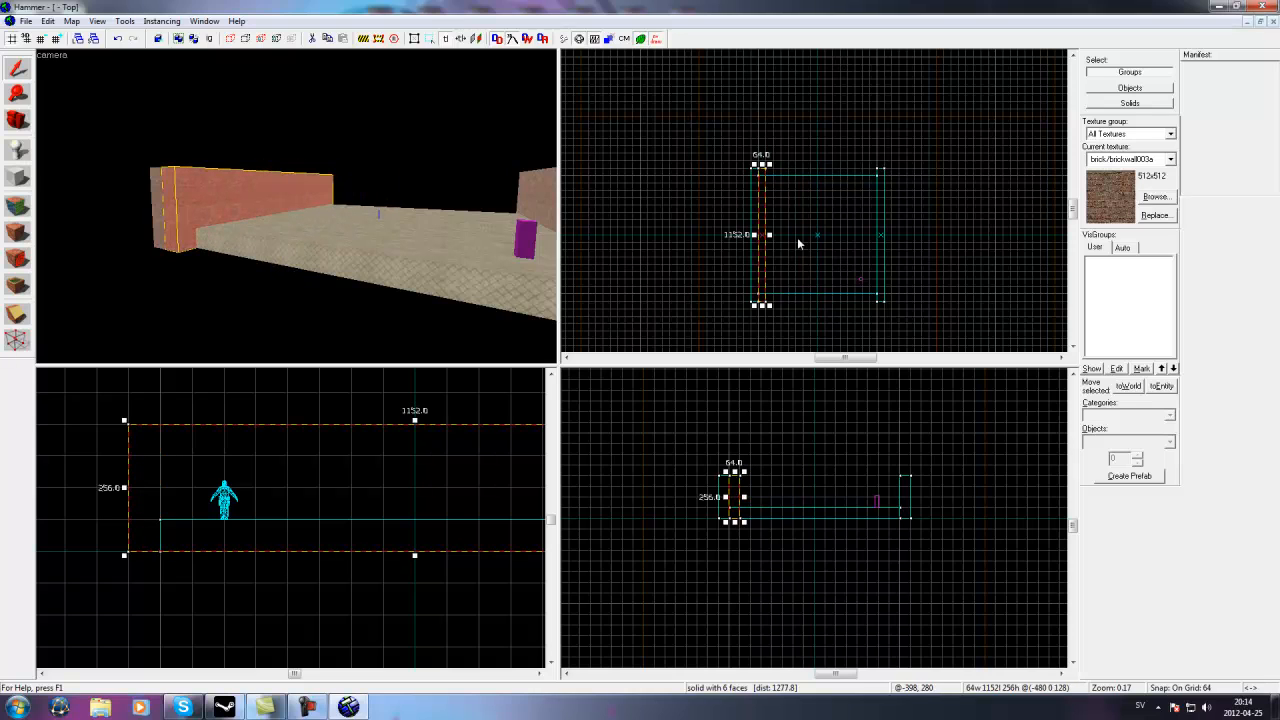
pyautogui.moveTo(762, 306)
pyautogui.mouseDown()
pyautogui.moveTo(766, 179)
pyautogui.moveTo(882, 176)
pyautogui.moveTo(837, 220)
pyautogui.moveTo(843, 289)
pyautogui.moveTo(831, 297)
pyautogui.mouseUp()
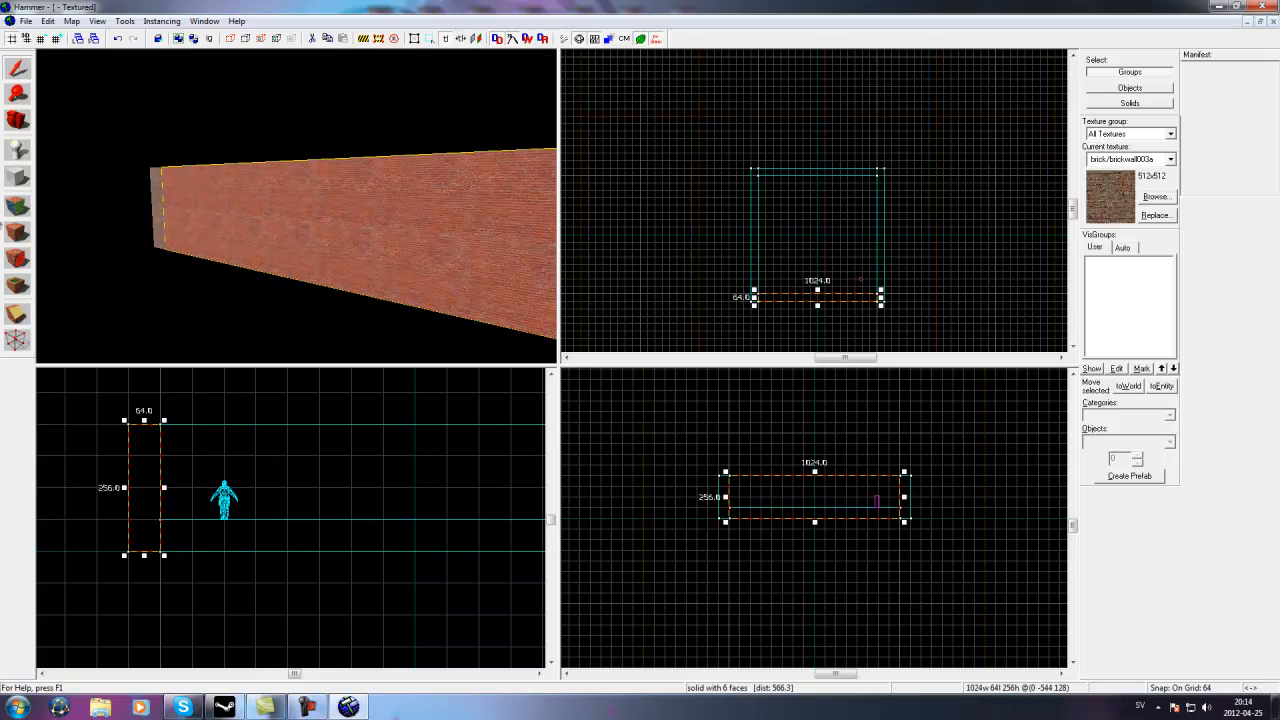
# Outline a block 1280 by 1280 units and 576 units high that encloses the whole walled room.
pyautogui.click(17, 120)
pyautogui.moveTo(290, 200)
pyautogui.mouseDown()
pyautogui.moveTo(325, 206)
pyautogui.moveTo(266, 210)
pyautogui.moveTo(318, 214)
pyautogui.moveTo(294, 205)
pyautogui.mouseUp()
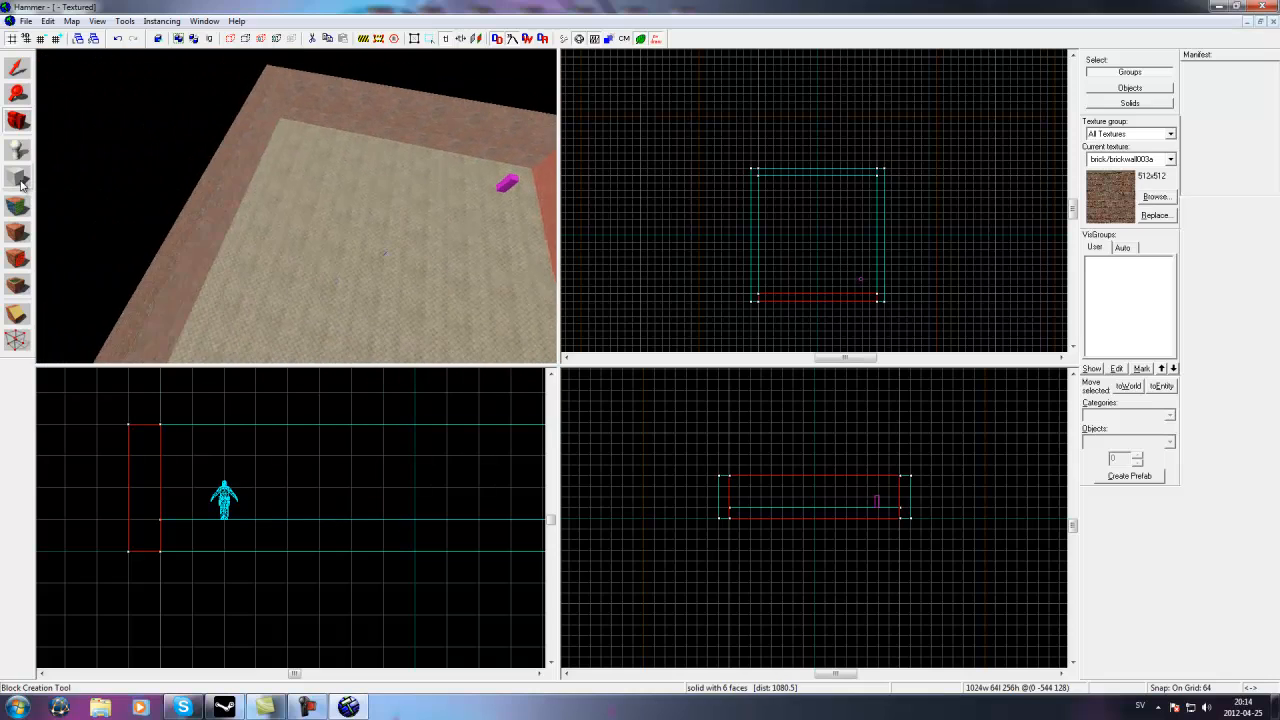
pyautogui.click(17, 177)
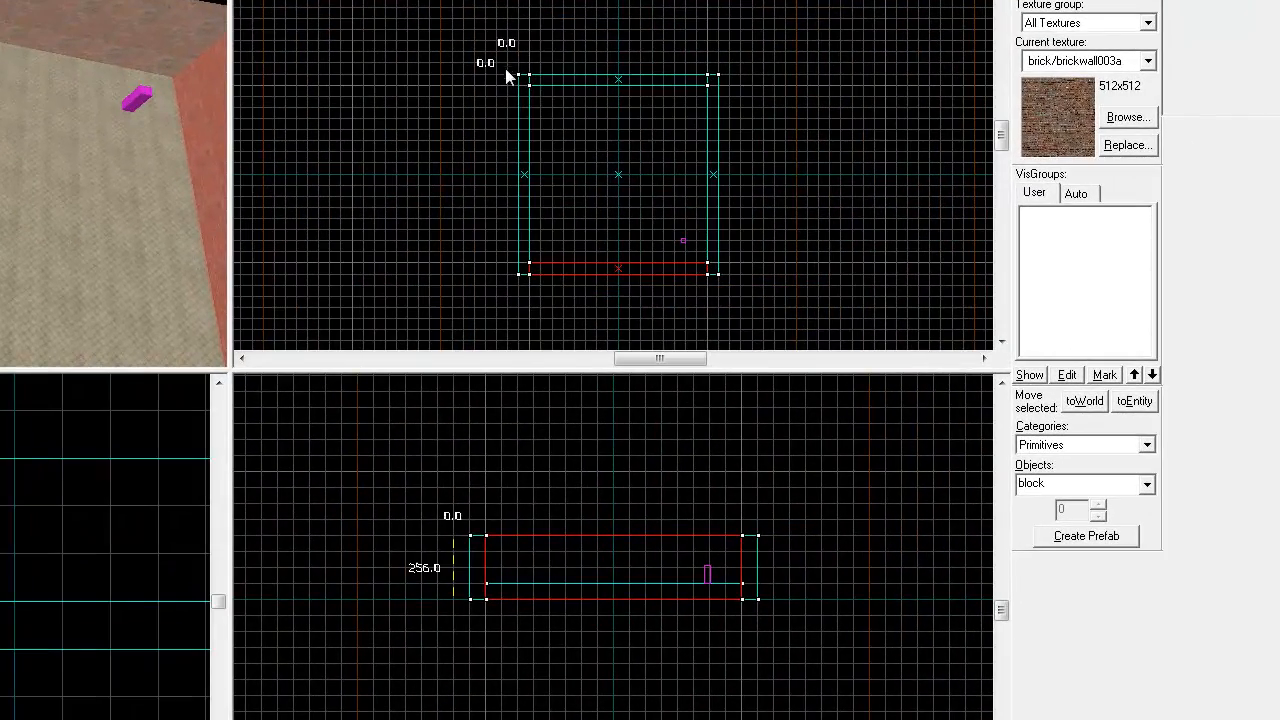
pyautogui.moveTo(506, 77); pyautogui.dragTo(738, 297)
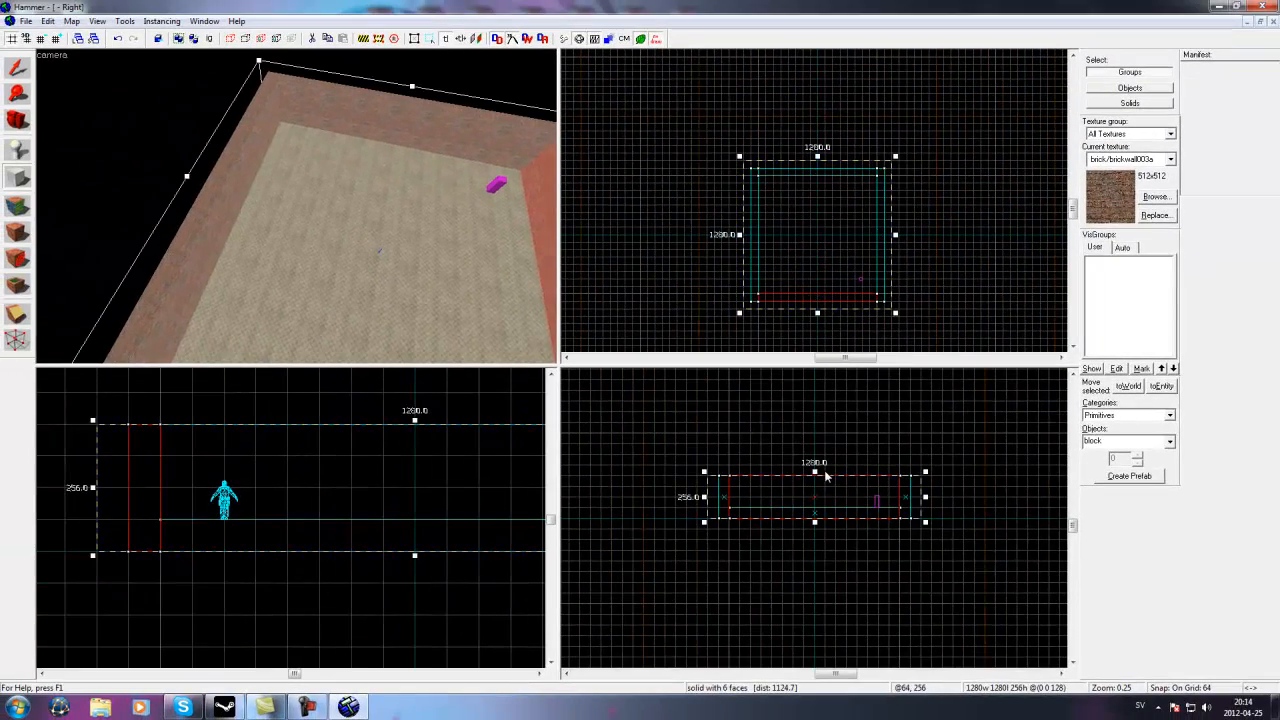
pyautogui.moveTo(815, 472); pyautogui.dragTo(810, 439)
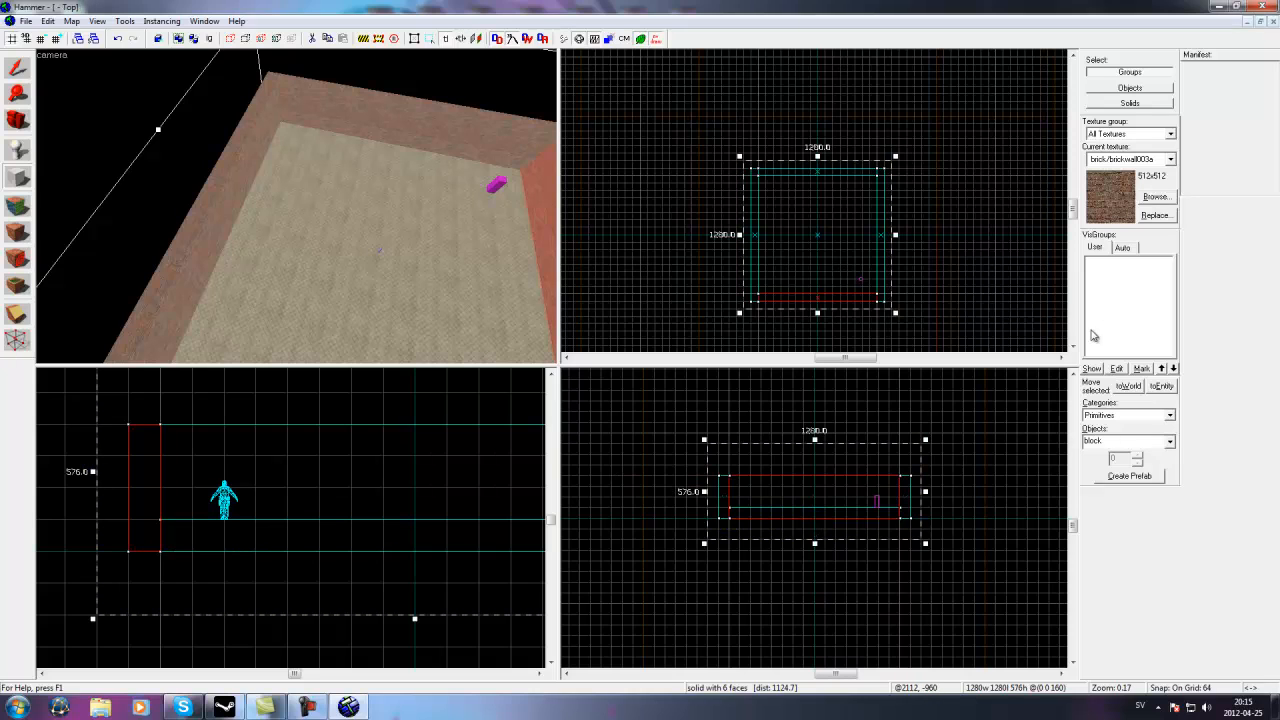
# Filter the textures by "skybox", choose tools/toolsskybox, and create the enclosing block with it.
pyautogui.click(1155, 197)
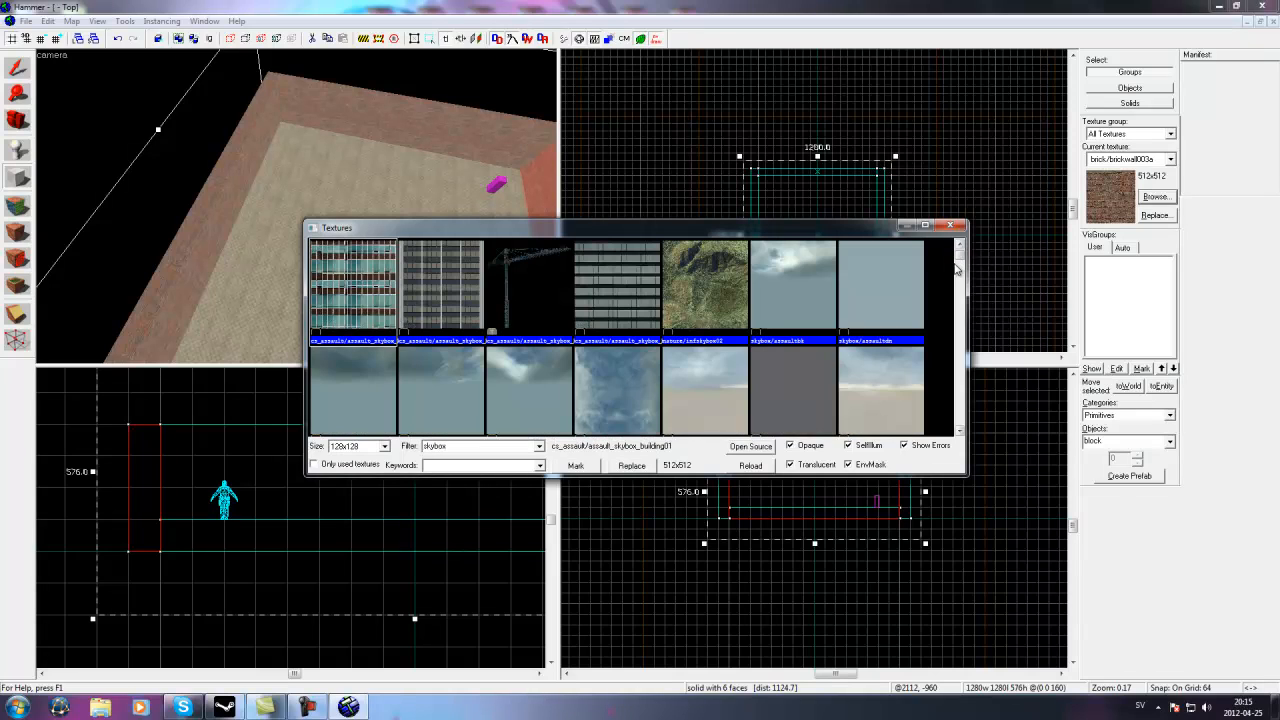
pyautogui.moveTo(963, 262); pyautogui.dragTo(966, 447)
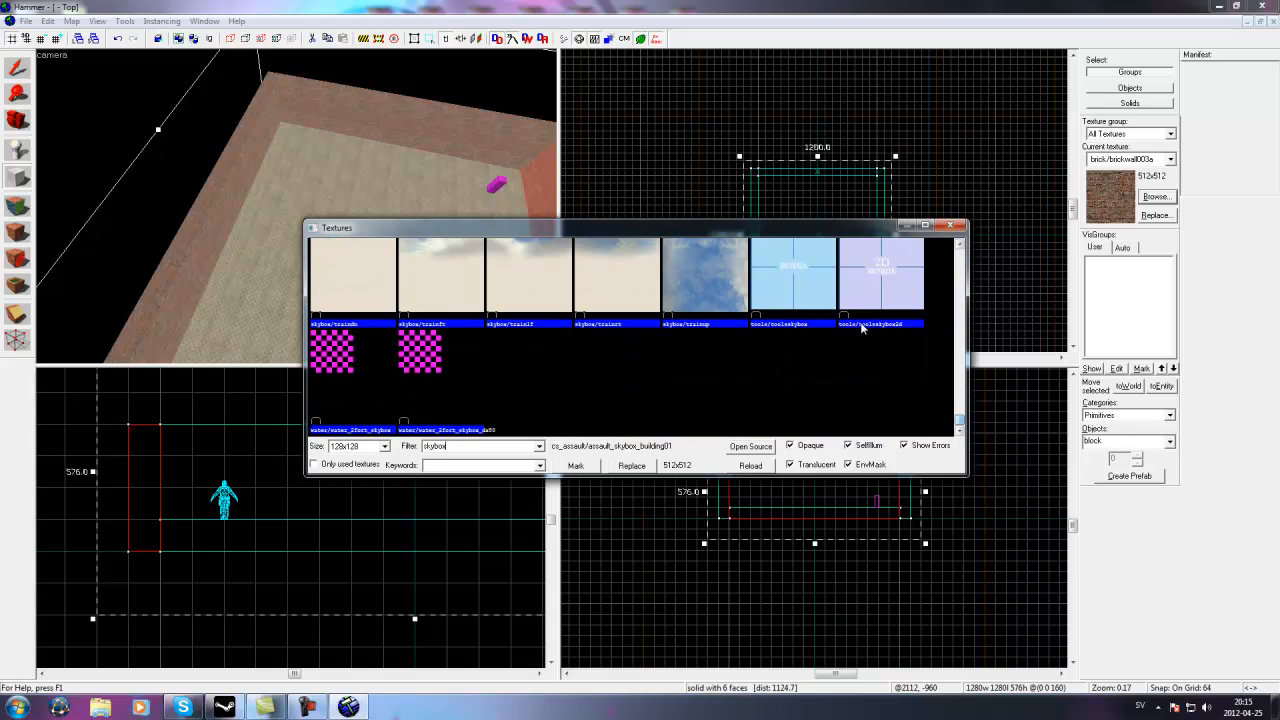
pyautogui.click(810, 286)
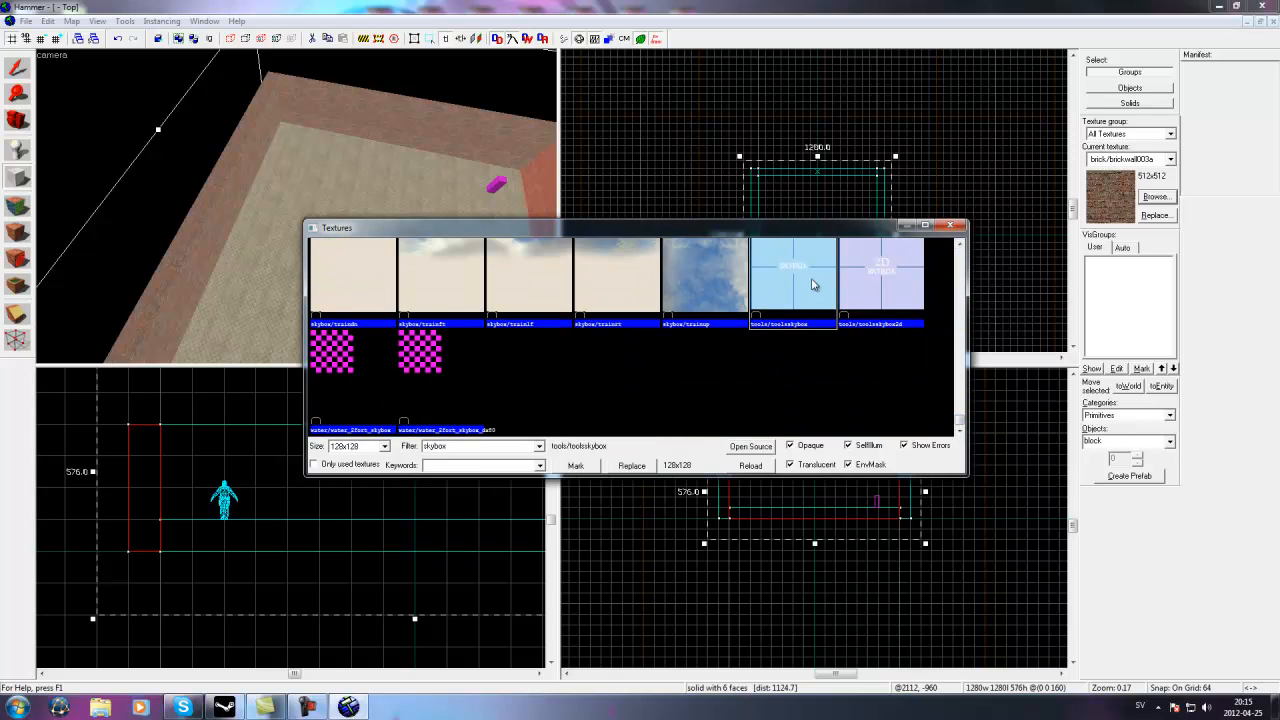
pyautogui.doubleClick(830, 304)
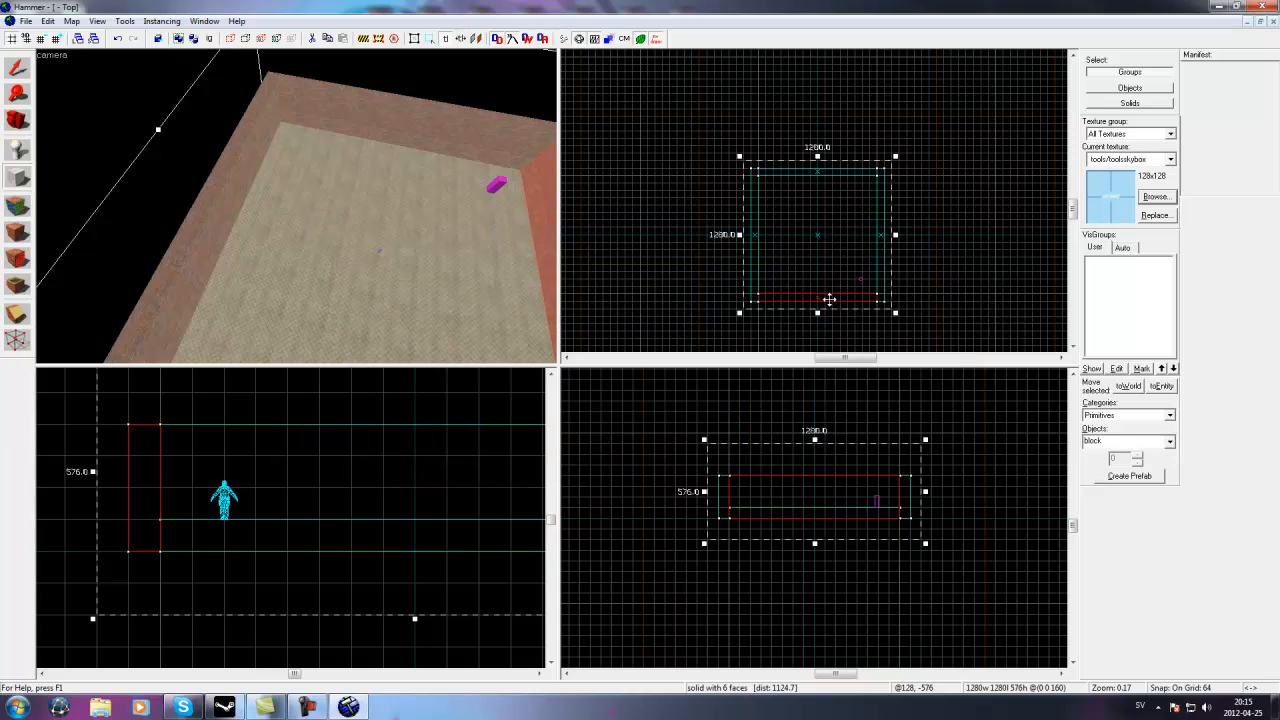
pyautogui.hotkey('shift', 't')
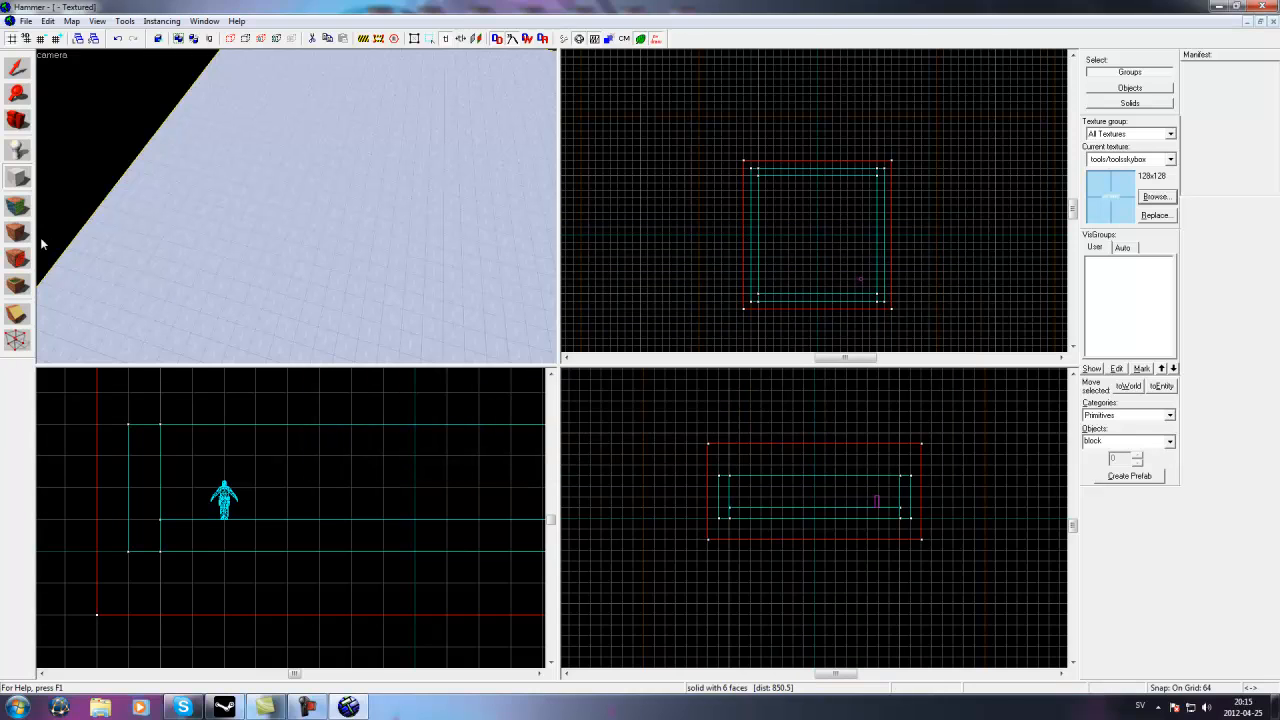
# Make the enclosing skybox block hollow with a wall thickness of -2.
pyautogui.press('w')
pyautogui.press('s')
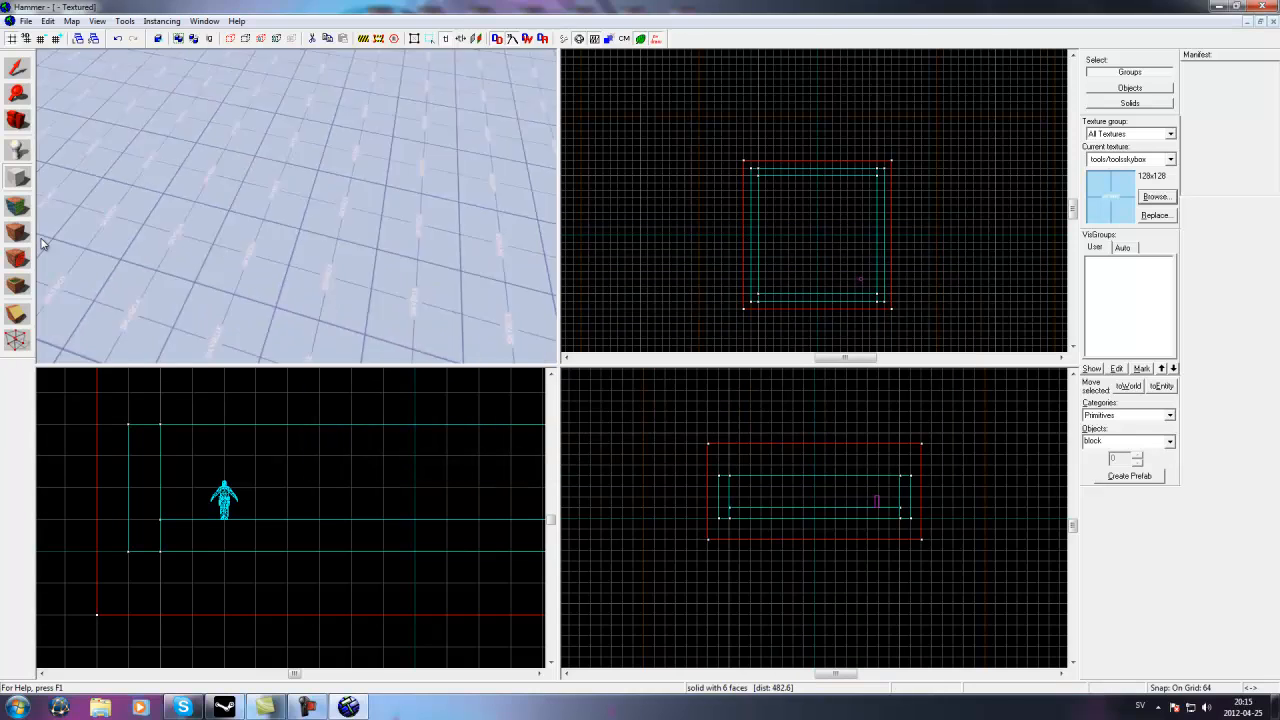
pyautogui.click(16, 72)
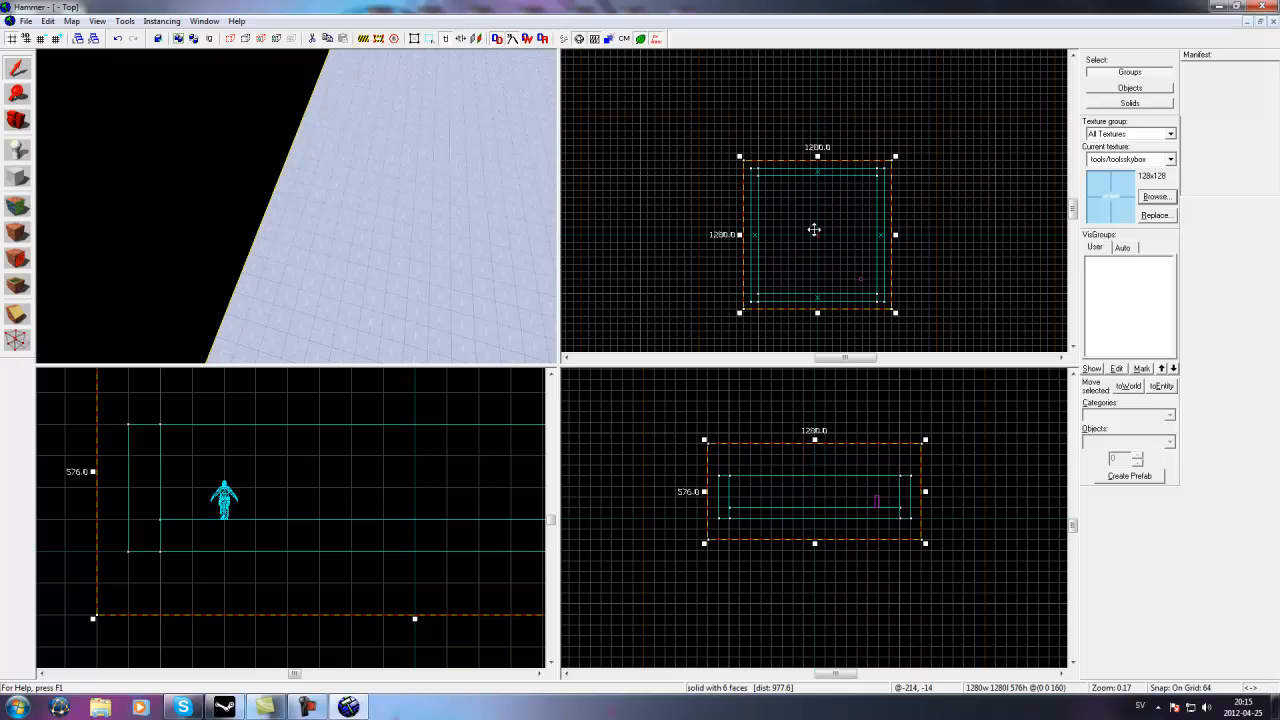
pyautogui.rightClick(800, 231)
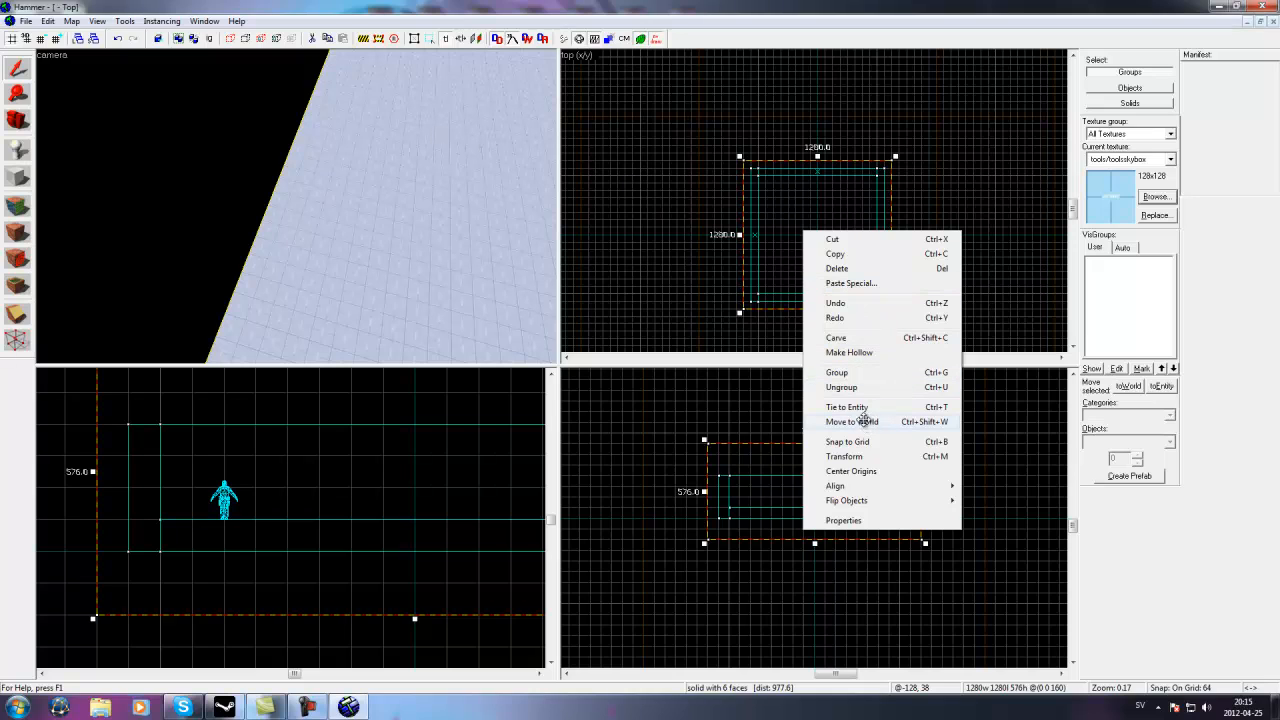
pyautogui.click(858, 353)
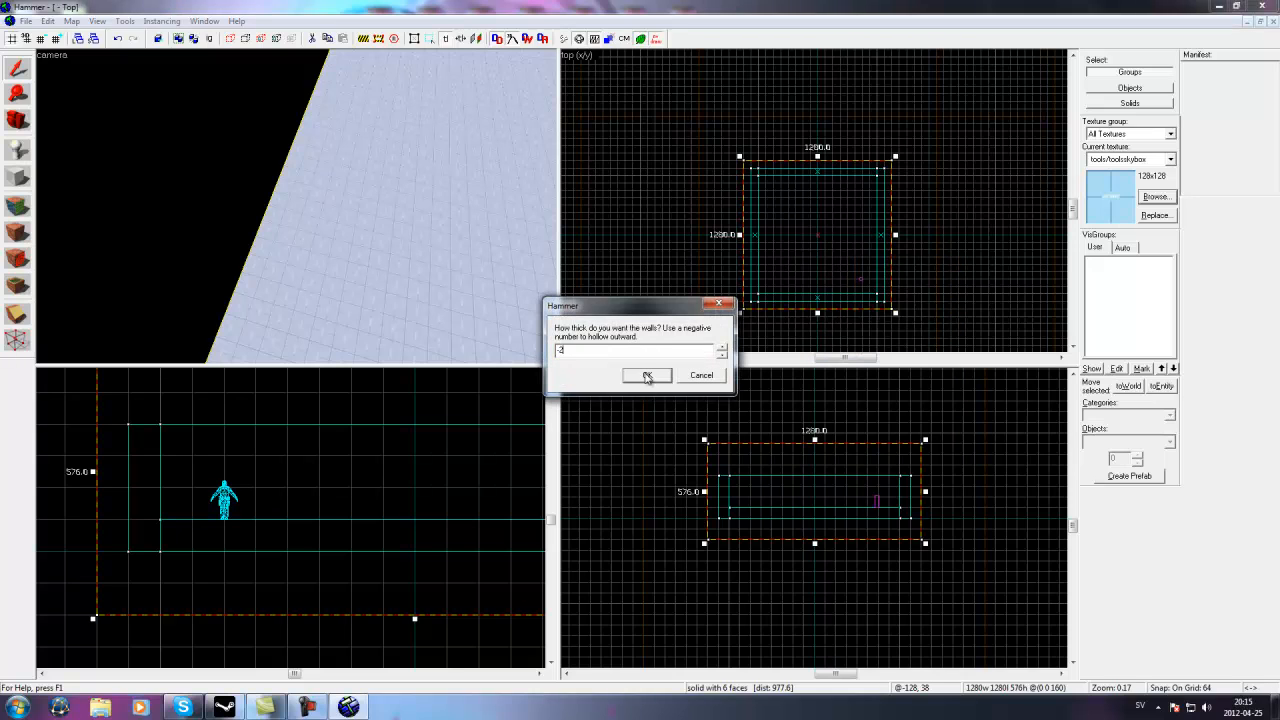
pyautogui.click(646, 377)
# Examine the room, the surrounding skybox and the player spawn from inside in the camera view.
pyautogui.press('w')
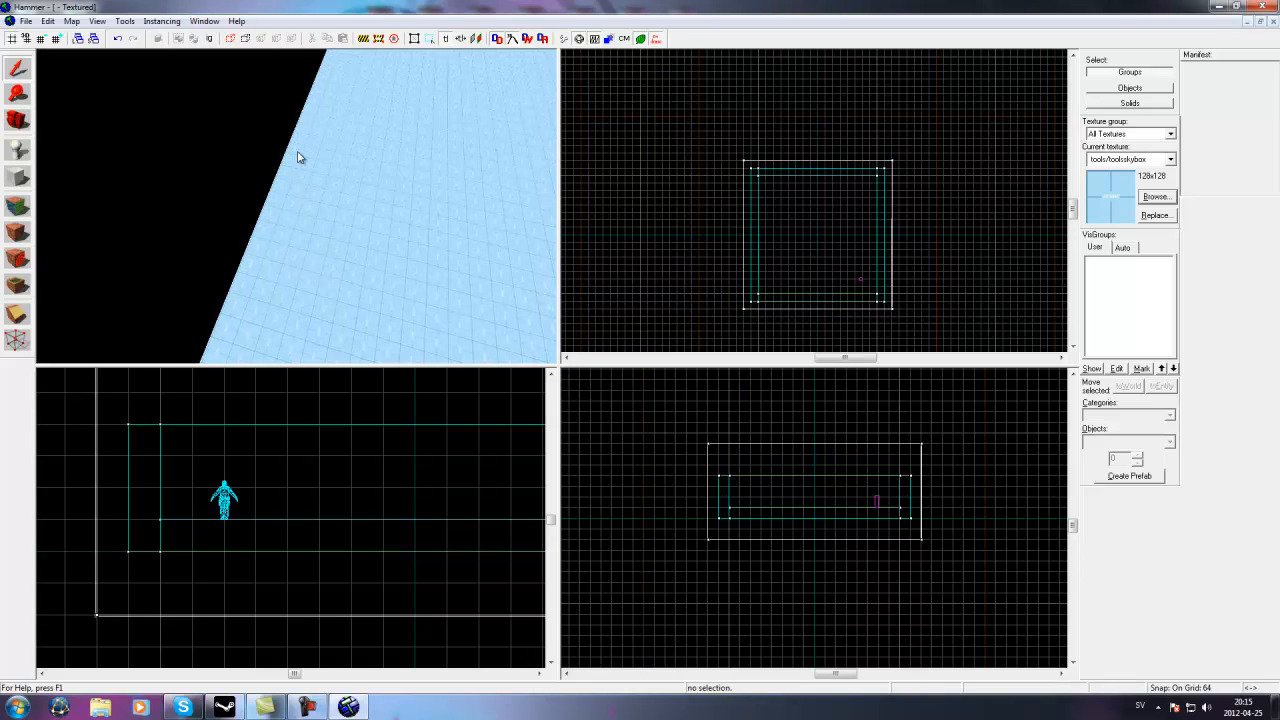
pyautogui.press('d')
pyautogui.press('w')
pyautogui.press('a')
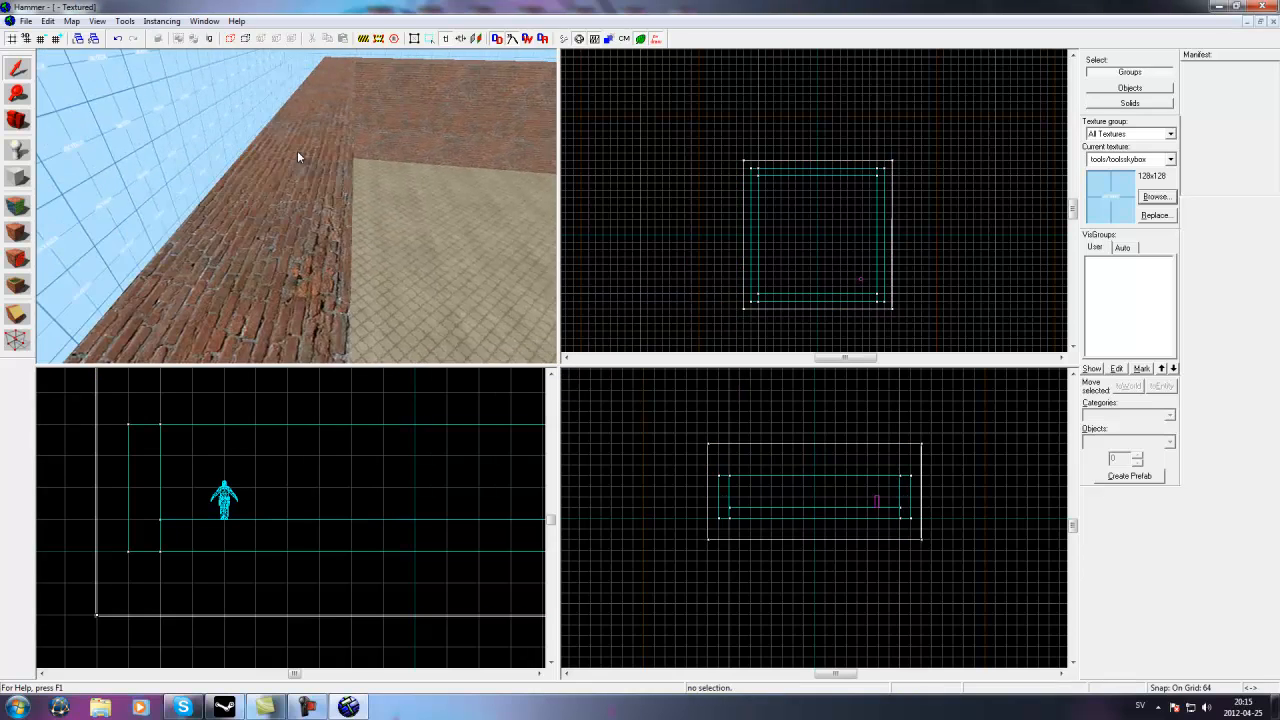
pyautogui.press('d')
pyautogui.press('w')
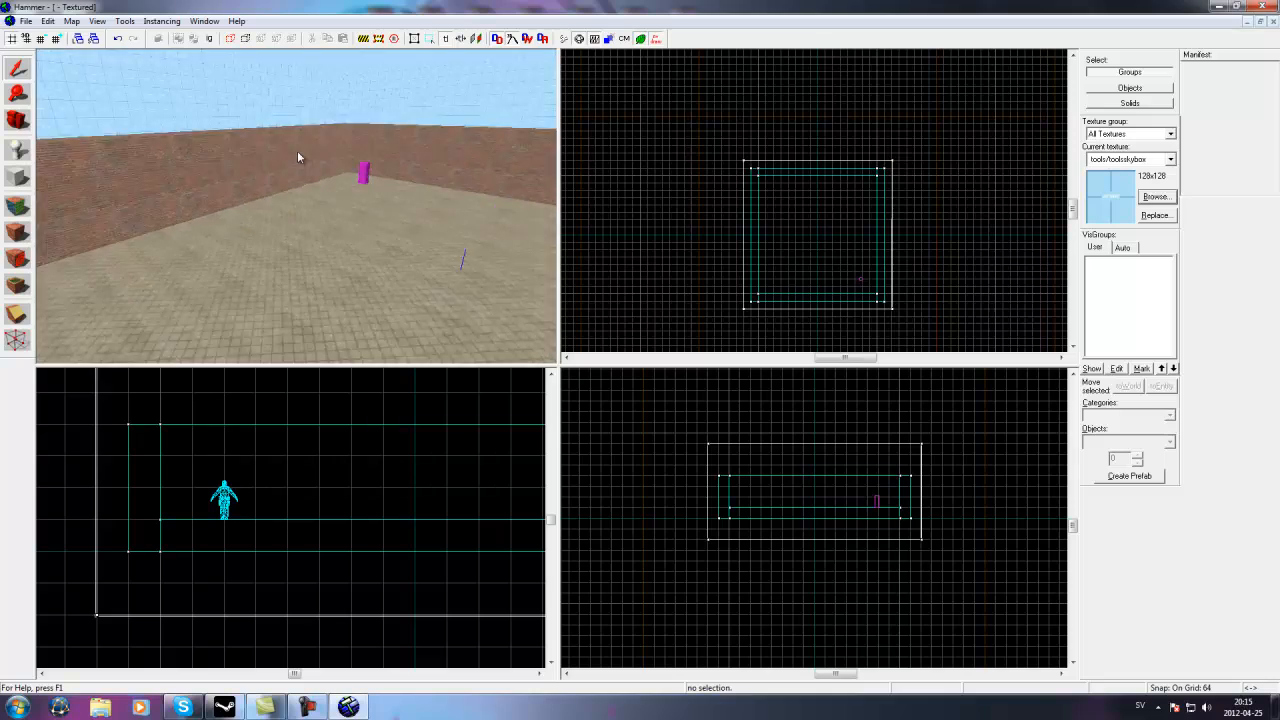
pyautogui.press('w')
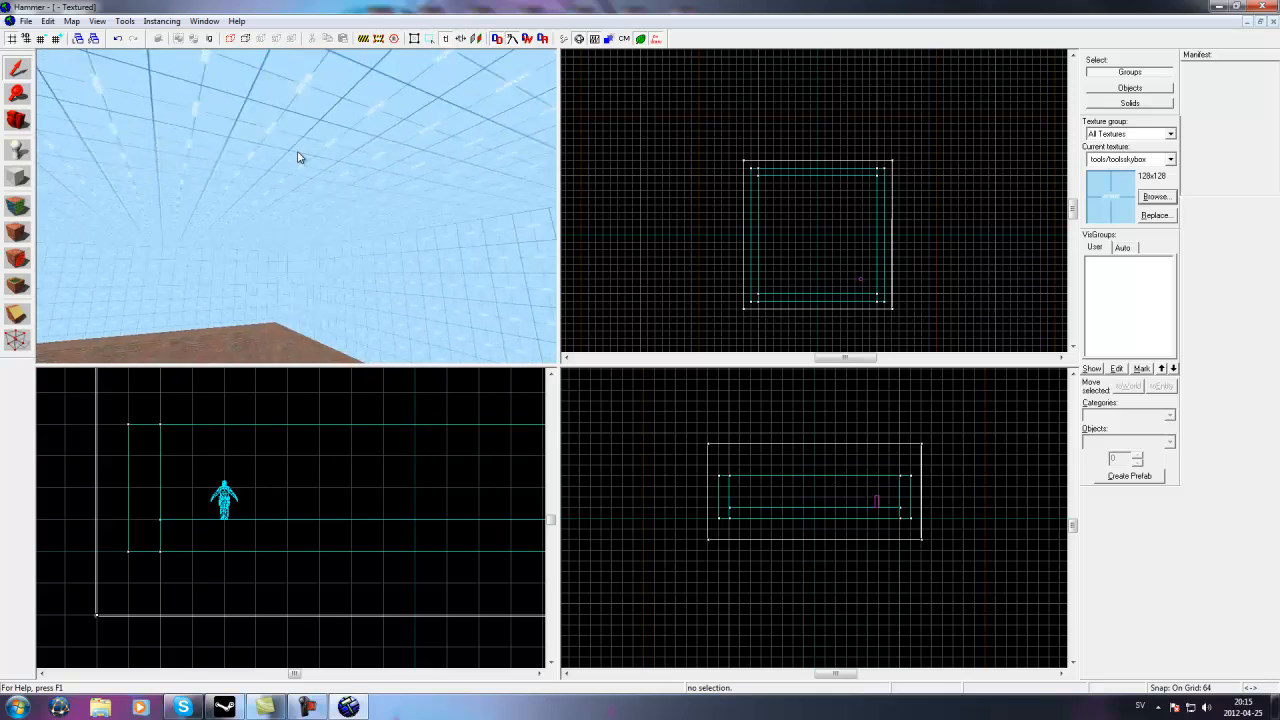
pyautogui.press('w')
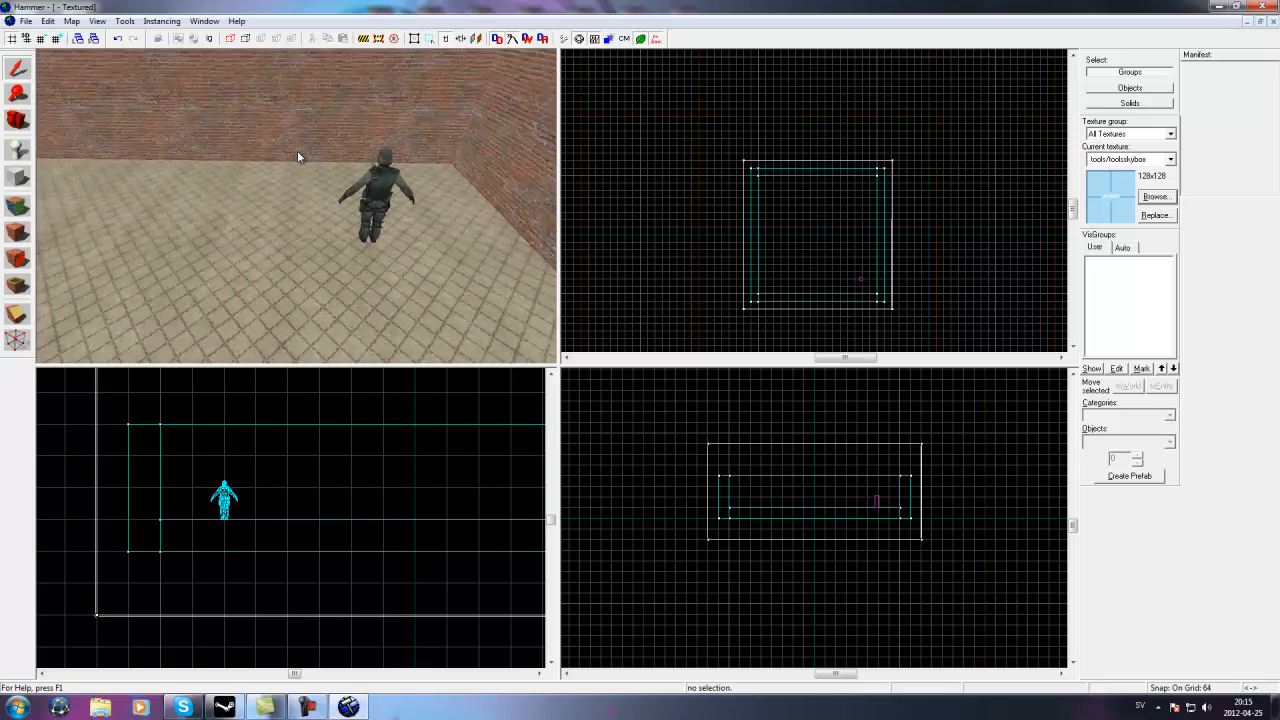
pyautogui.press('a')
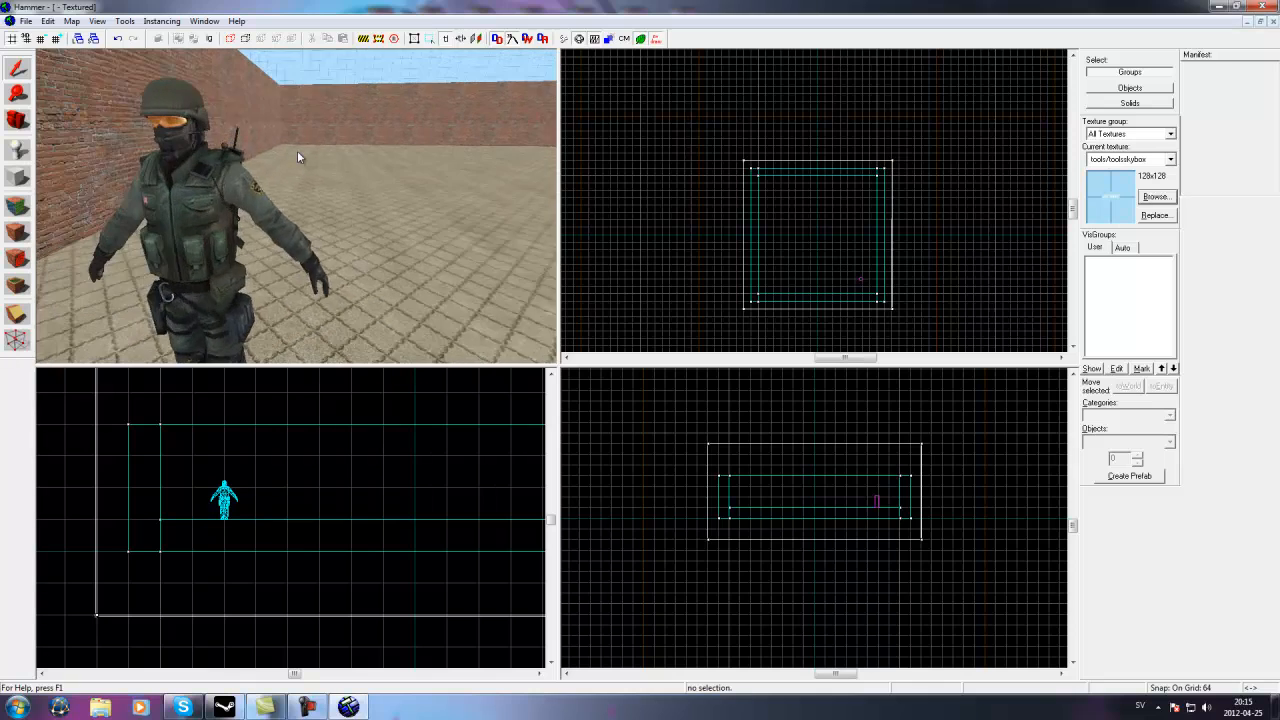
# Place an info_player_terrorist entity on the floor beside the existing counter-terrorist spawn.
pyautogui.press('w')
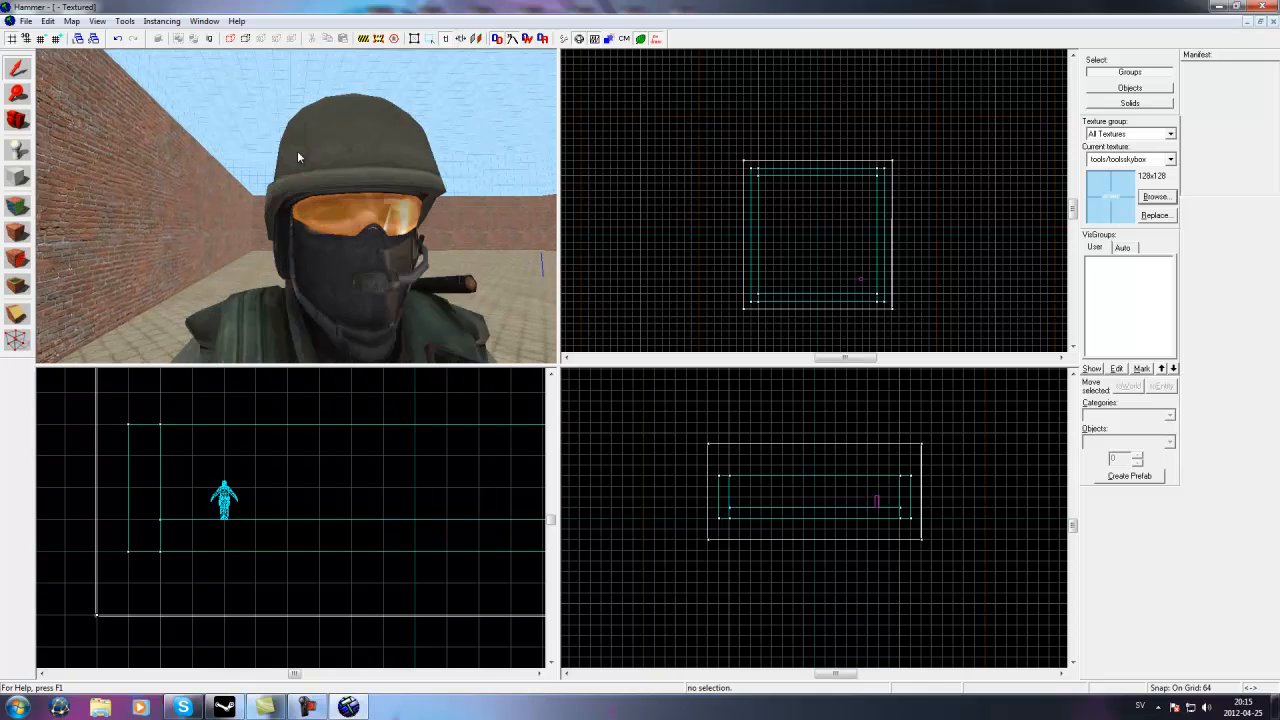
pyautogui.press('s')
pyautogui.press('d')
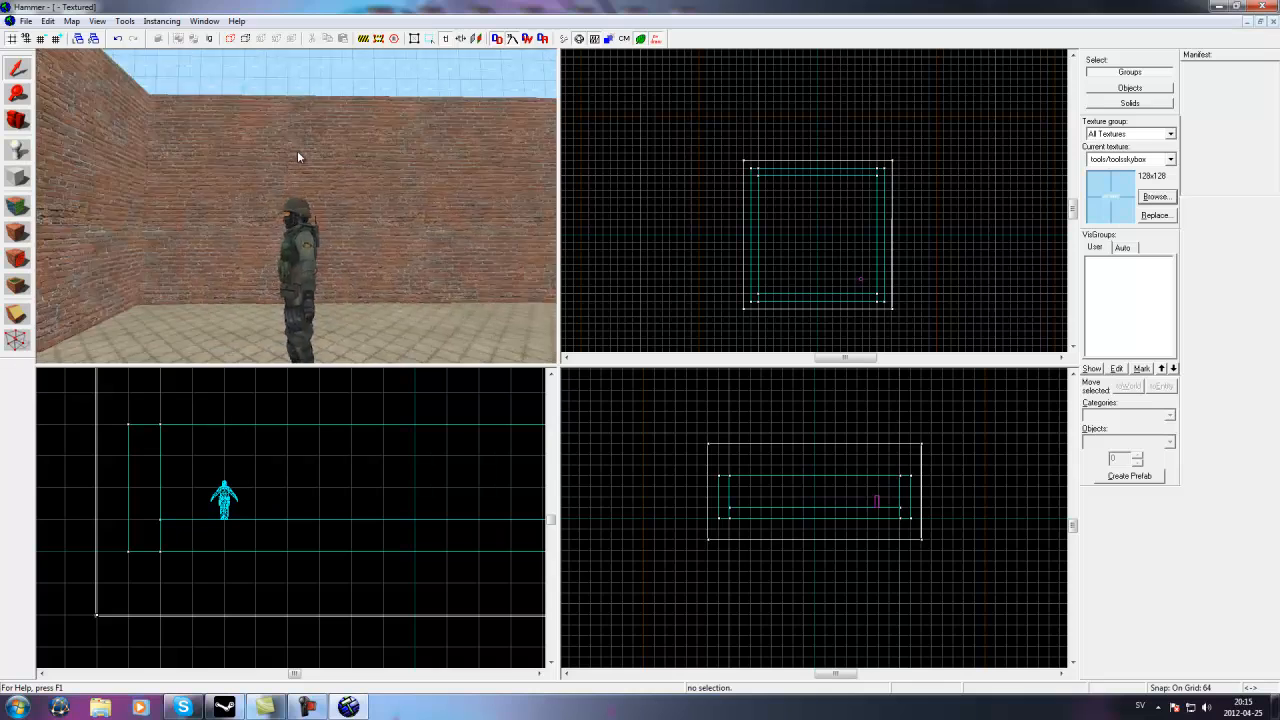
pyautogui.press('s')
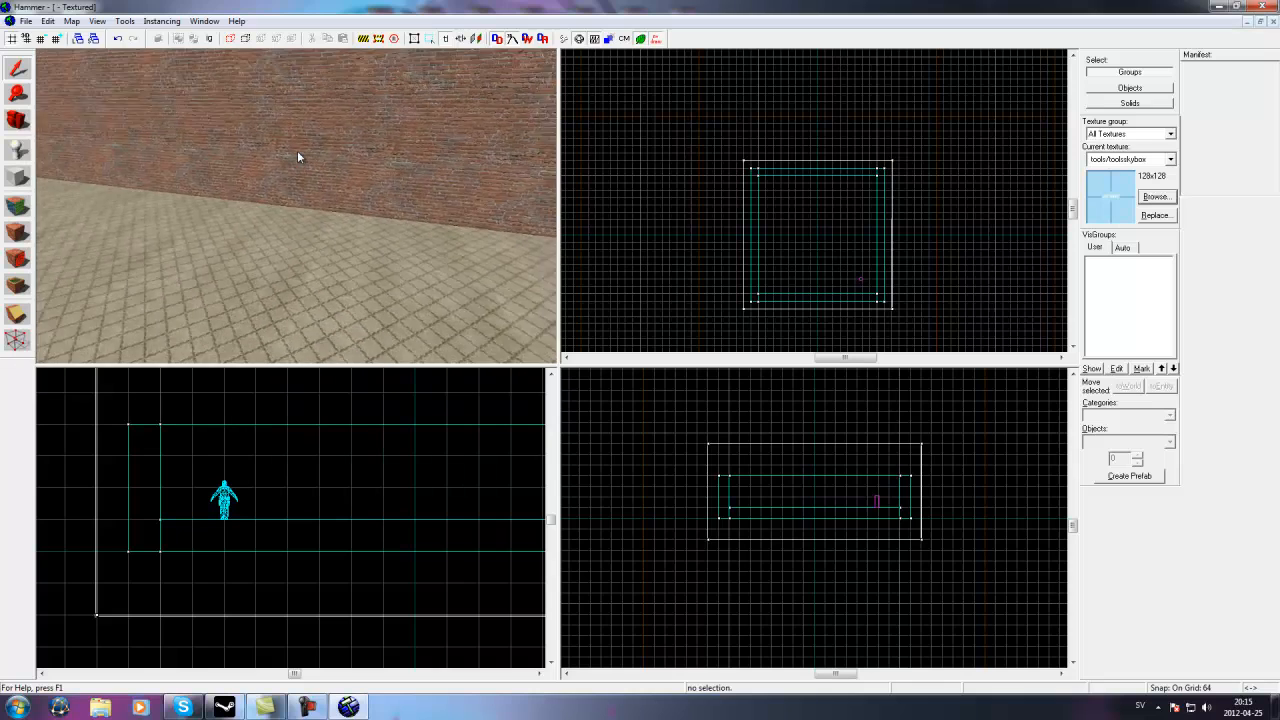
pyautogui.press('z')
pyautogui.press('d')
pyautogui.click(22, 151)
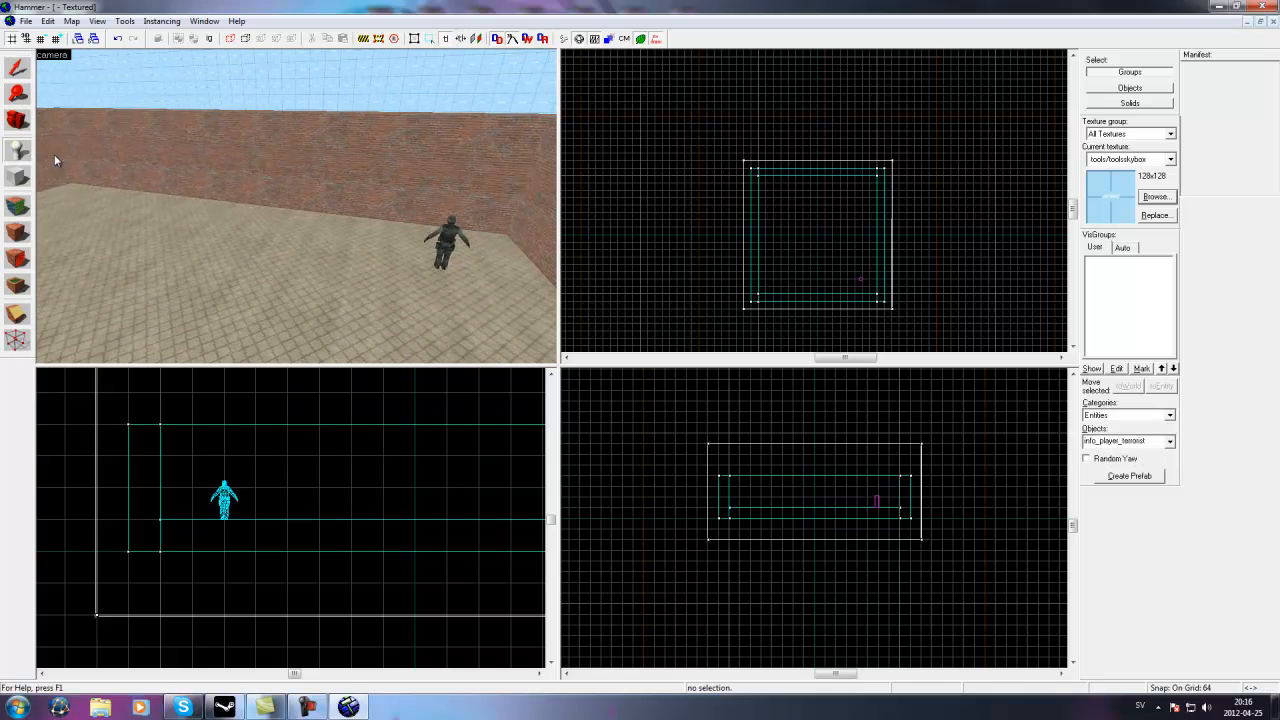
pyautogui.click(397, 262)
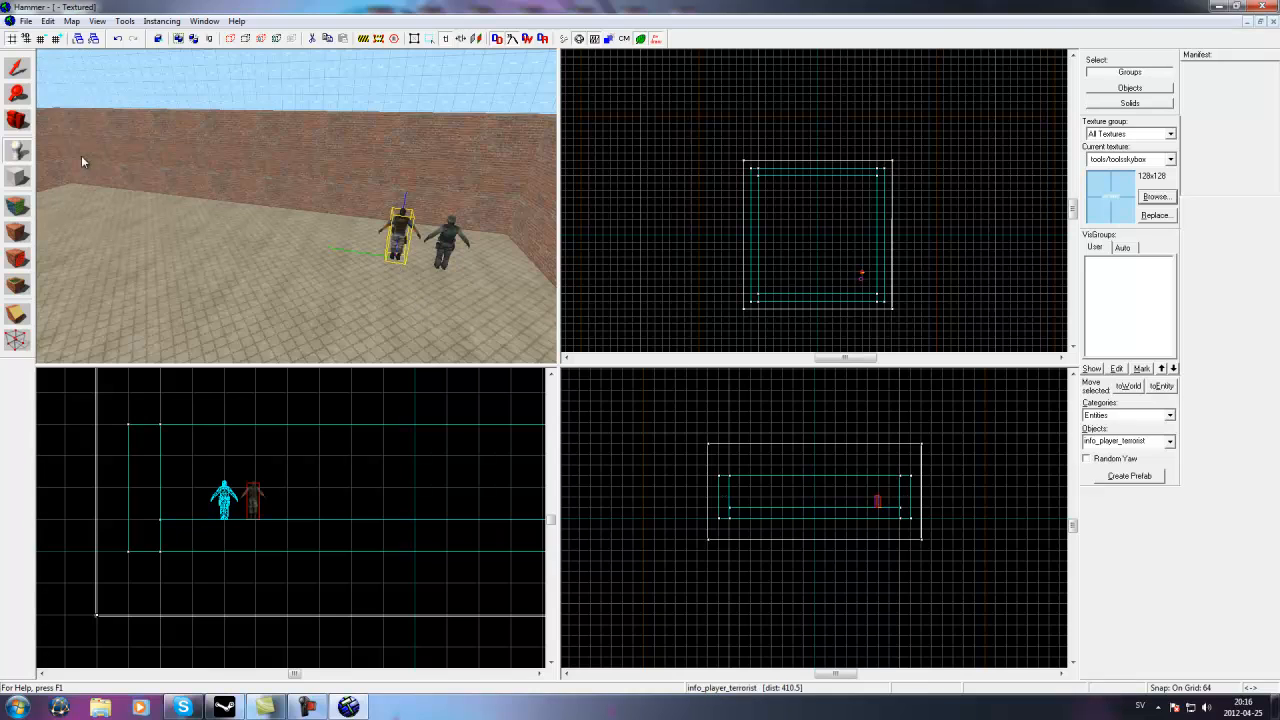
# Examine both player spawns, the brick walls and the surrounding skybox from inside the room in the camera view.
pyautogui.click(19, 121)
pyautogui.moveTo(290, 205); pyautogui.dragTo(297, 206)
pyautogui.press('w')
pyautogui.press('a')
pyautogui.press('a')
pyautogui.press('d')
pyautogui.press('a')
pyautogui.press('w')
pyautogui.press('a')
pyautogui.press('d')
pyautogui.press('w')
pyautogui.press('a')
pyautogui.press('w')
pyautogui.press('w')
pyautogui.press('a')
pyautogui.press('s')
pyautogui.press('s')
pyautogui.press('s')
pyautogui.press('w')
pyautogui.press('s')
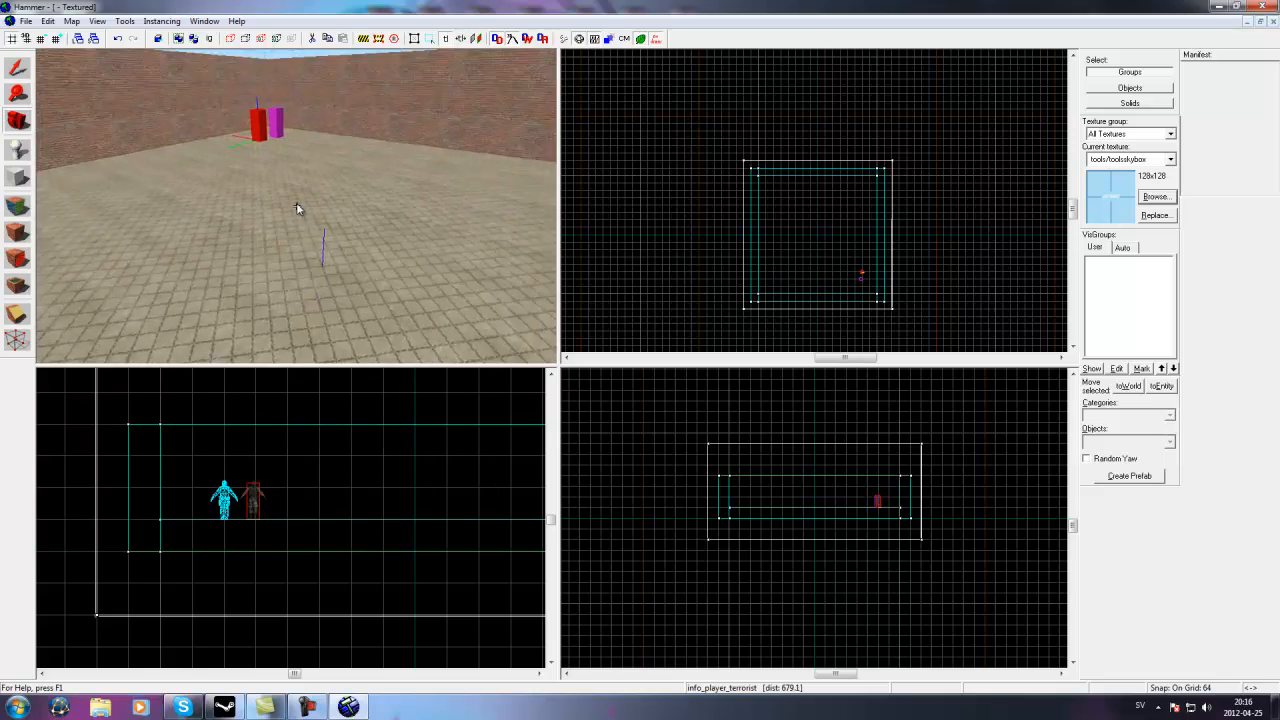
pyautogui.press('w')
pyautogui.press('a')
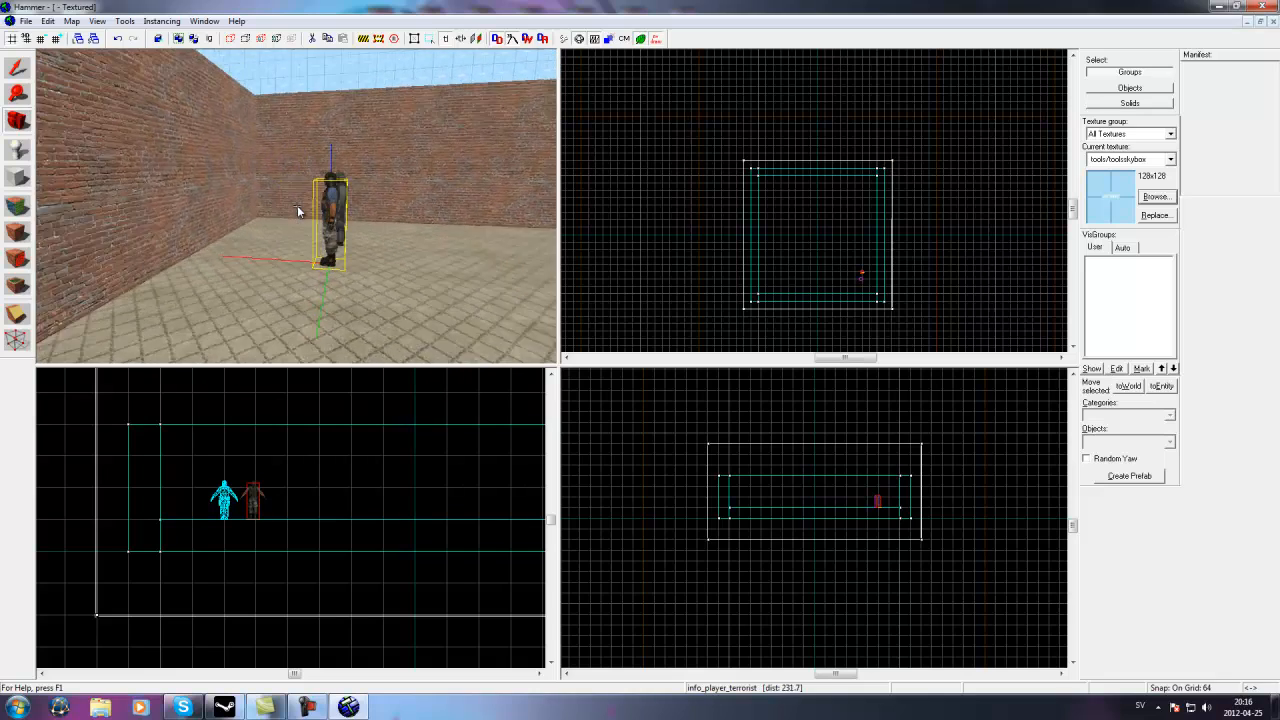
pyautogui.press('w')
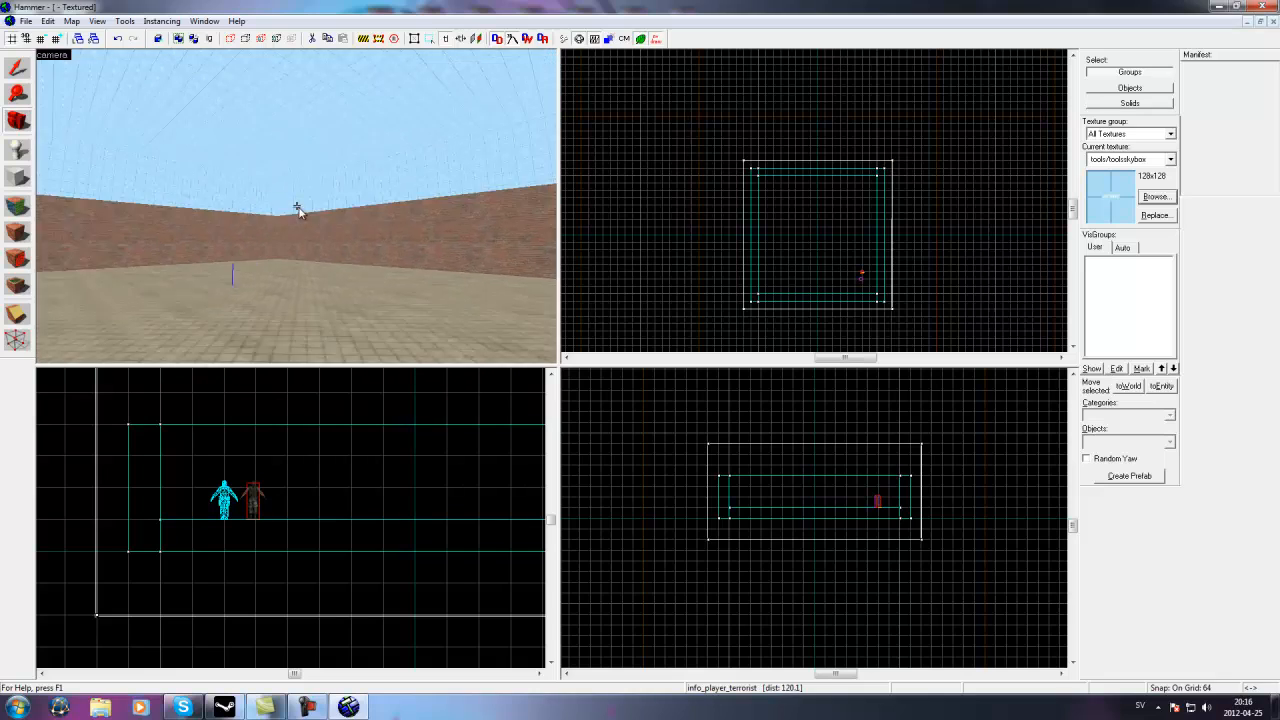
pyautogui.press('s')
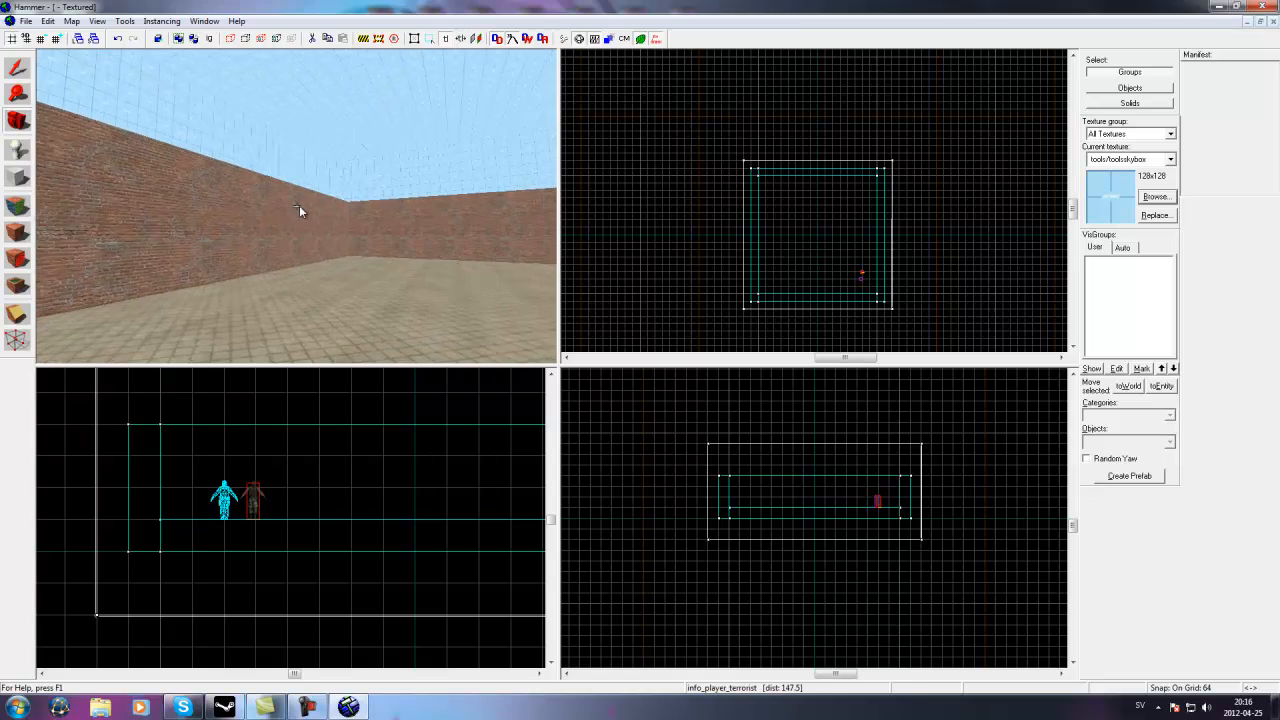
pyautogui.press('w')
pyautogui.press('z')
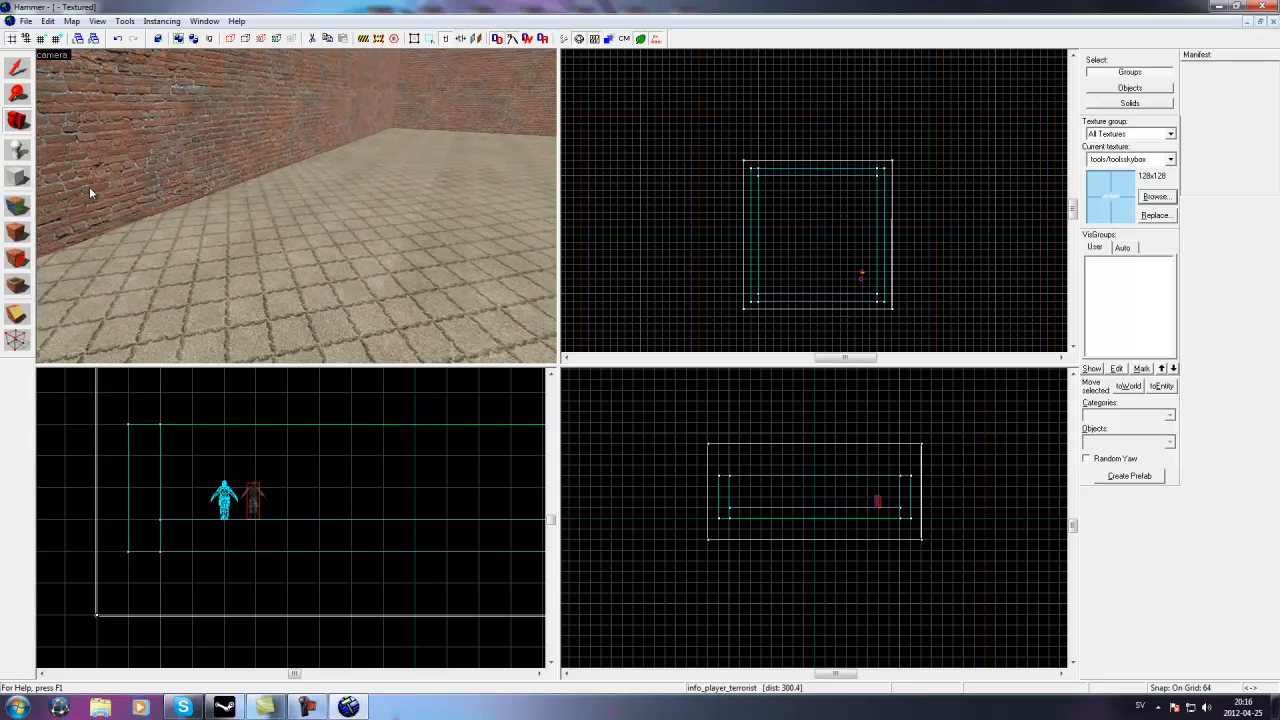
# Place another info_player_terrorist entity on the open floor near the brick wall and open its properties.
pyautogui.click(13, 155)
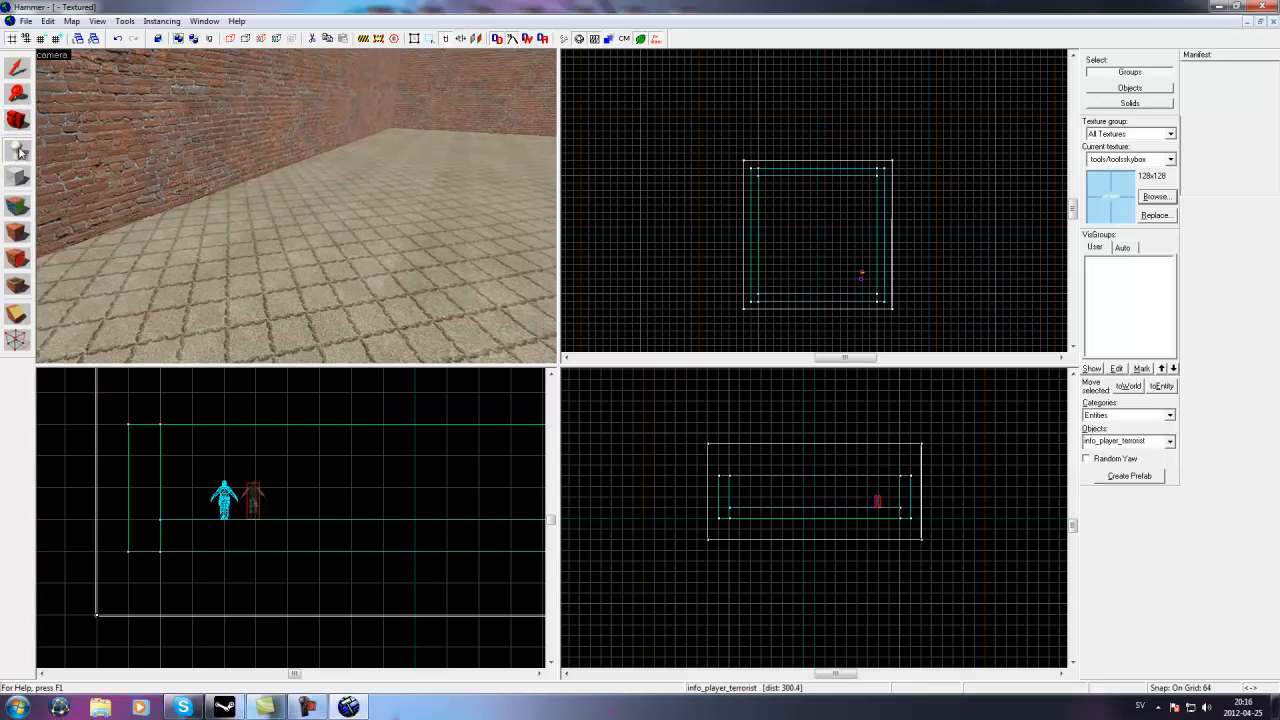
pyautogui.click(273, 241)
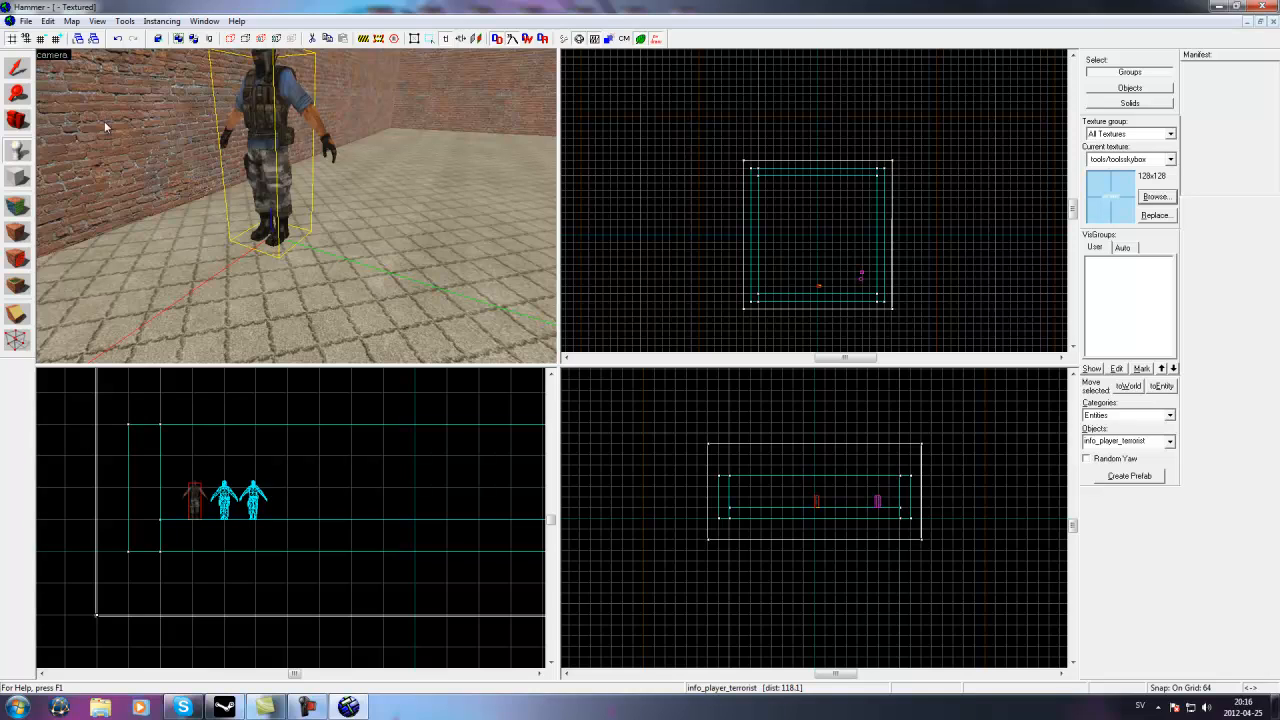
pyautogui.click(17, 67)
pyautogui.doubleClick(265, 108)
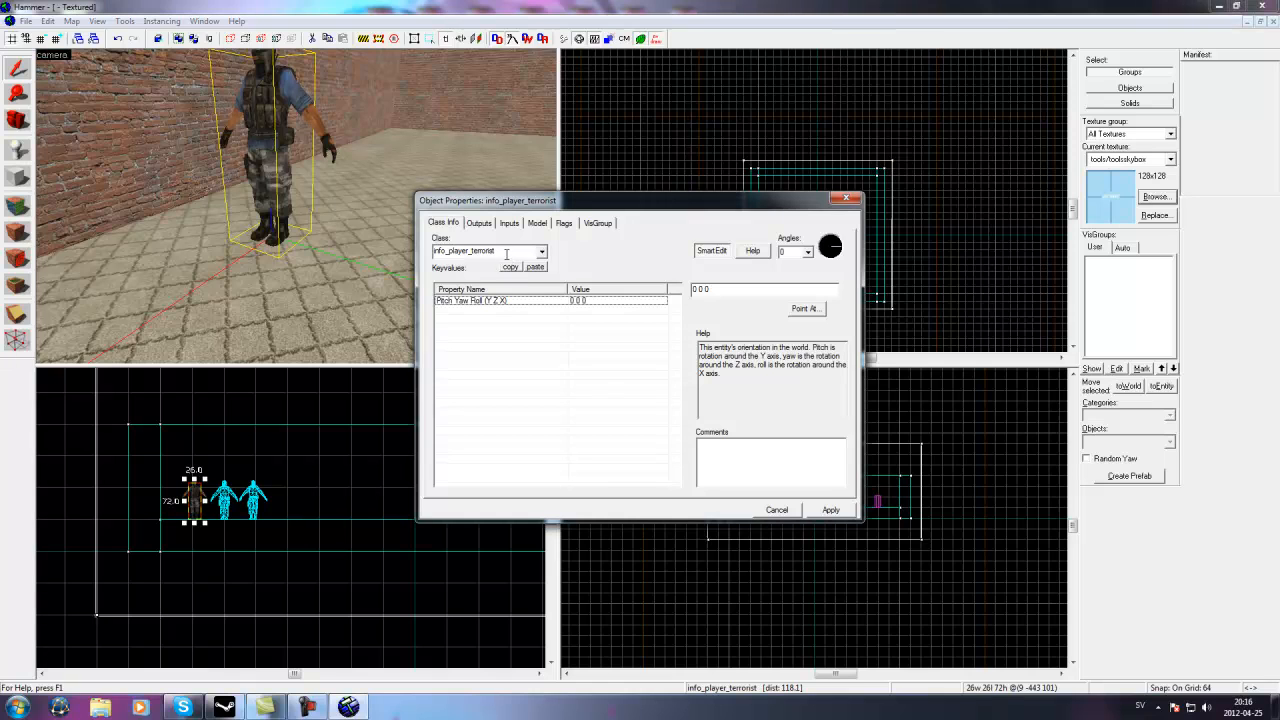
# Filter the entity's class list by "deag".
pyautogui.moveTo(506, 254); pyautogui.dragTo(410, 252)
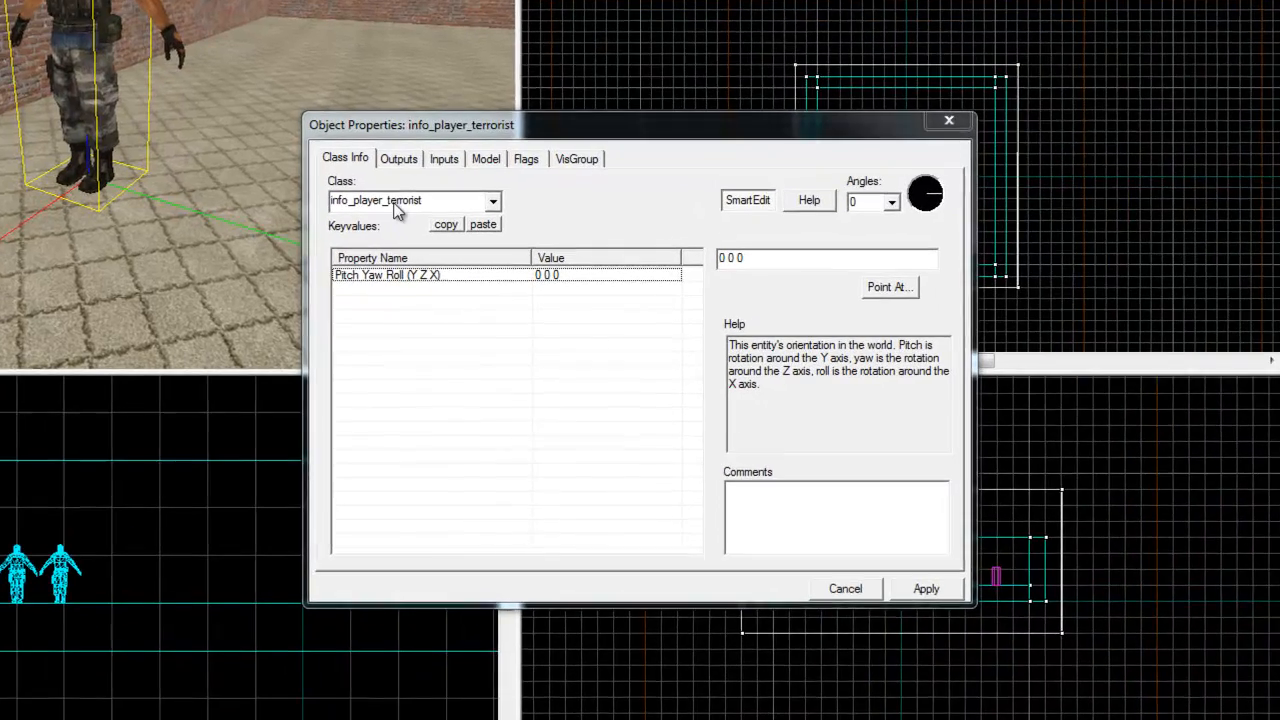
pyautogui.click(476, 253)
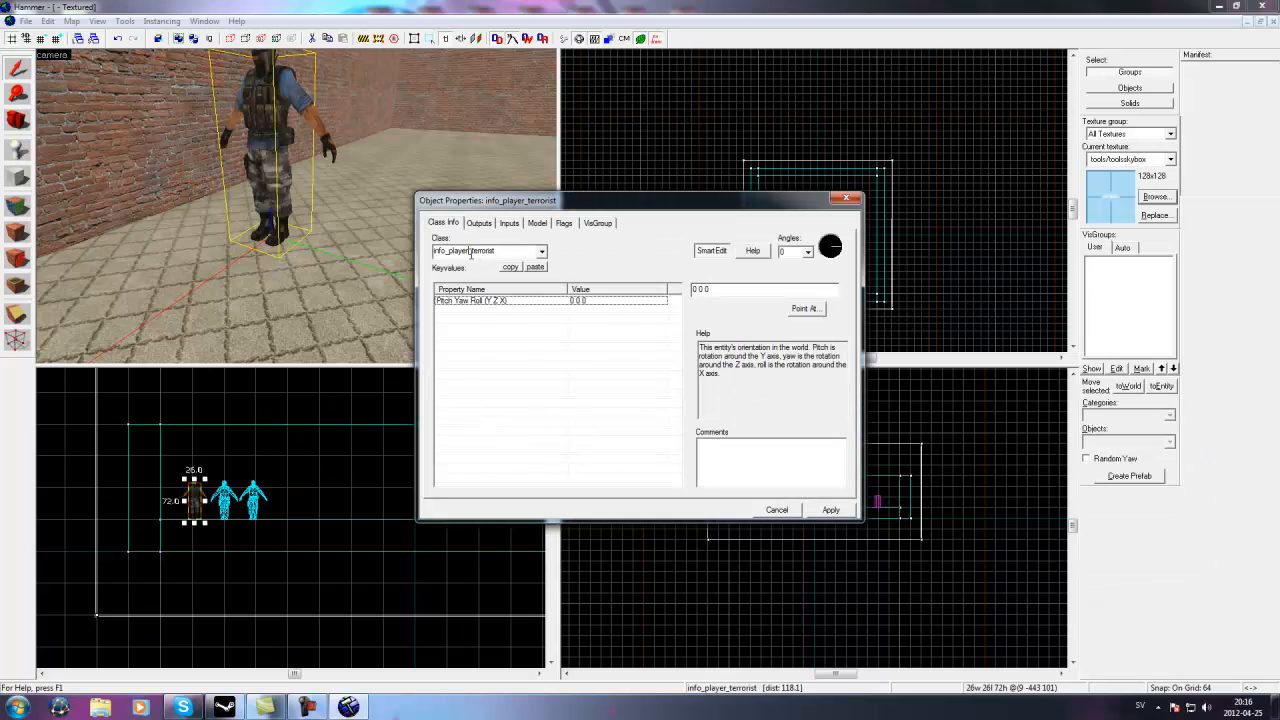
pyautogui.press('BackSpace')
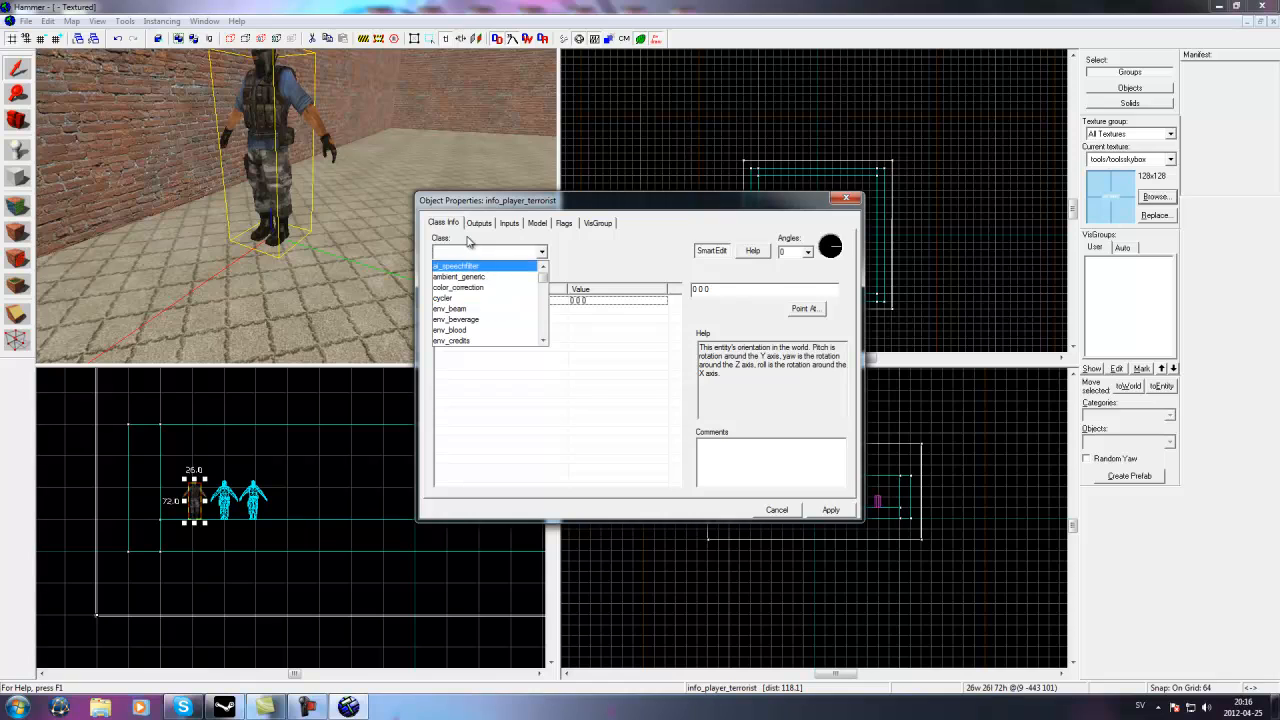
pyautogui.write('dea')
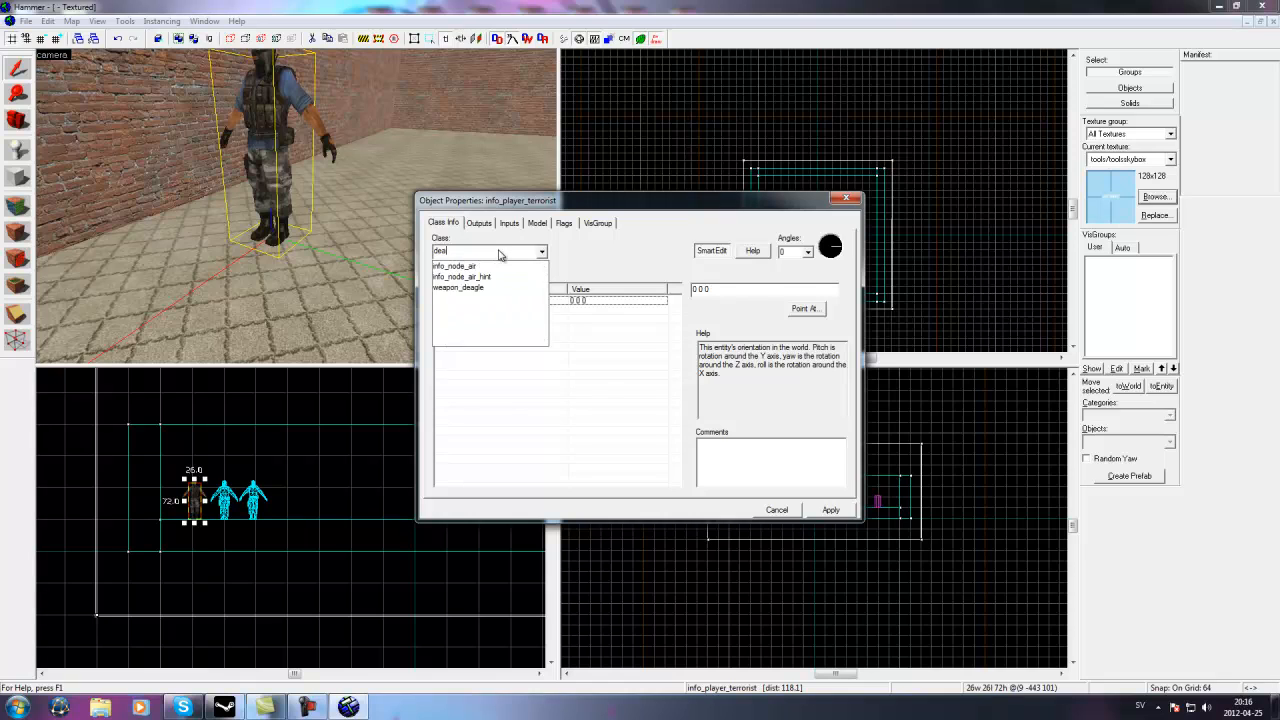
pyautogui.write('g')
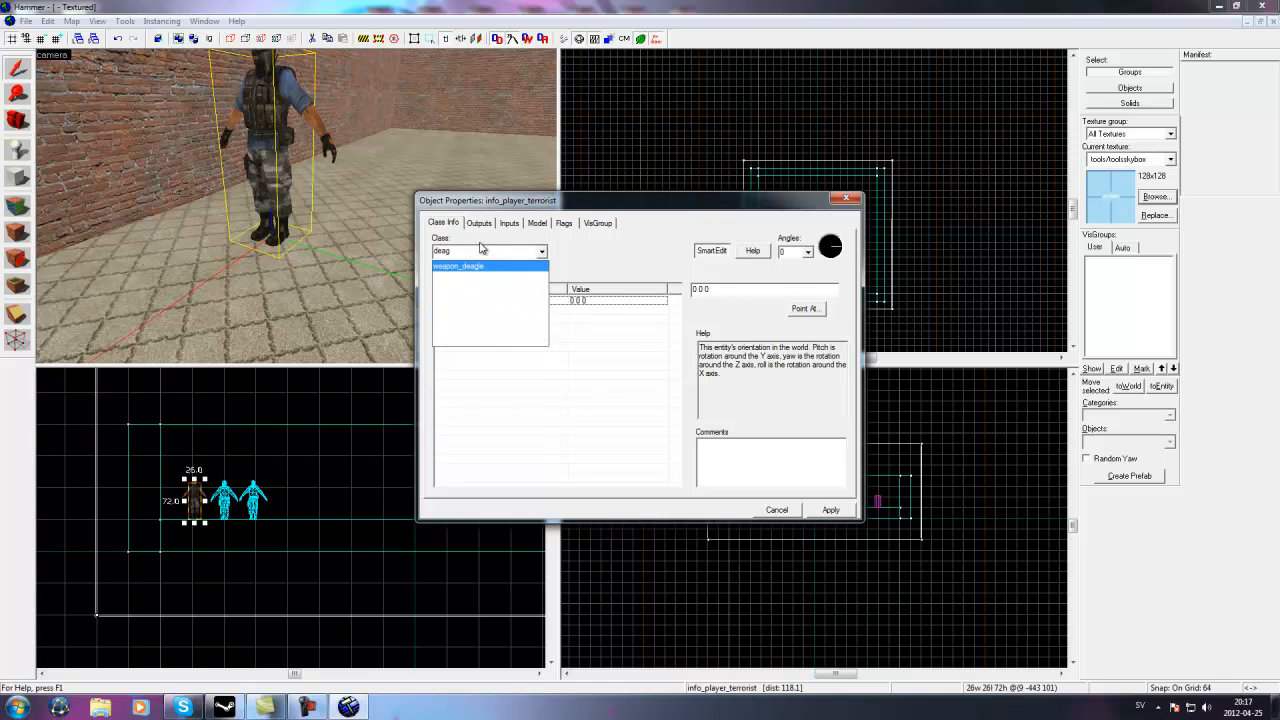
pyautogui.press('BackSpace')
pyautogui.press('BackSpace')
pyautogui.press('BackSpace')
pyautogui.press('BackSpace')
# Filter the entity classes by "weapon_", change the new entity's class to weapon_awp, apply it and close the properties.
pyautogui.write('weapon_')
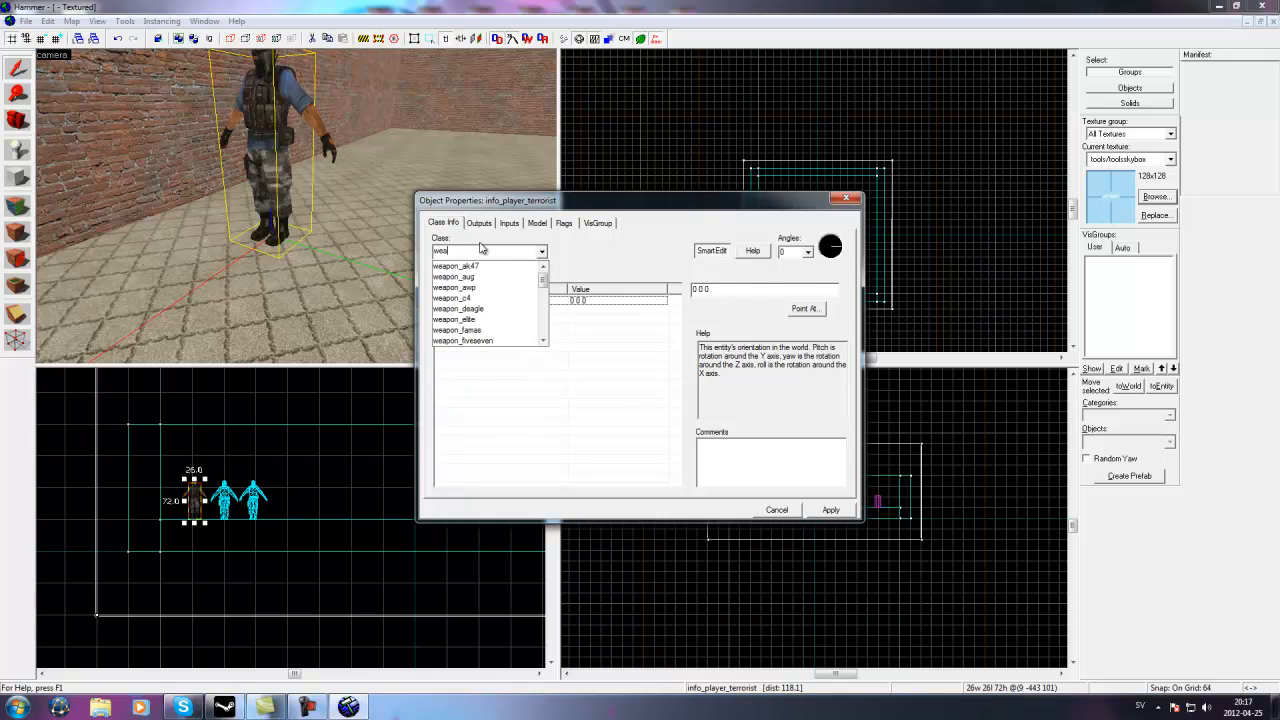
pyautogui.click(542, 343)
pyautogui.click(542, 343)
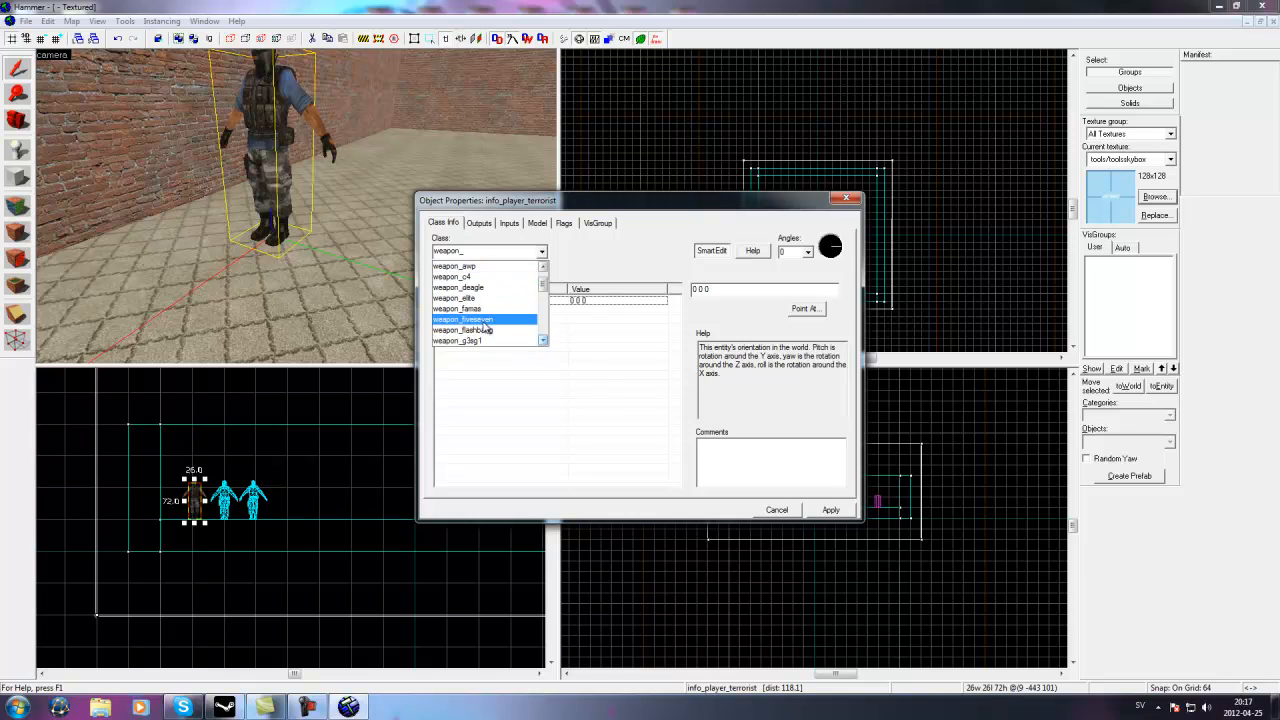
pyautogui.click(477, 266)
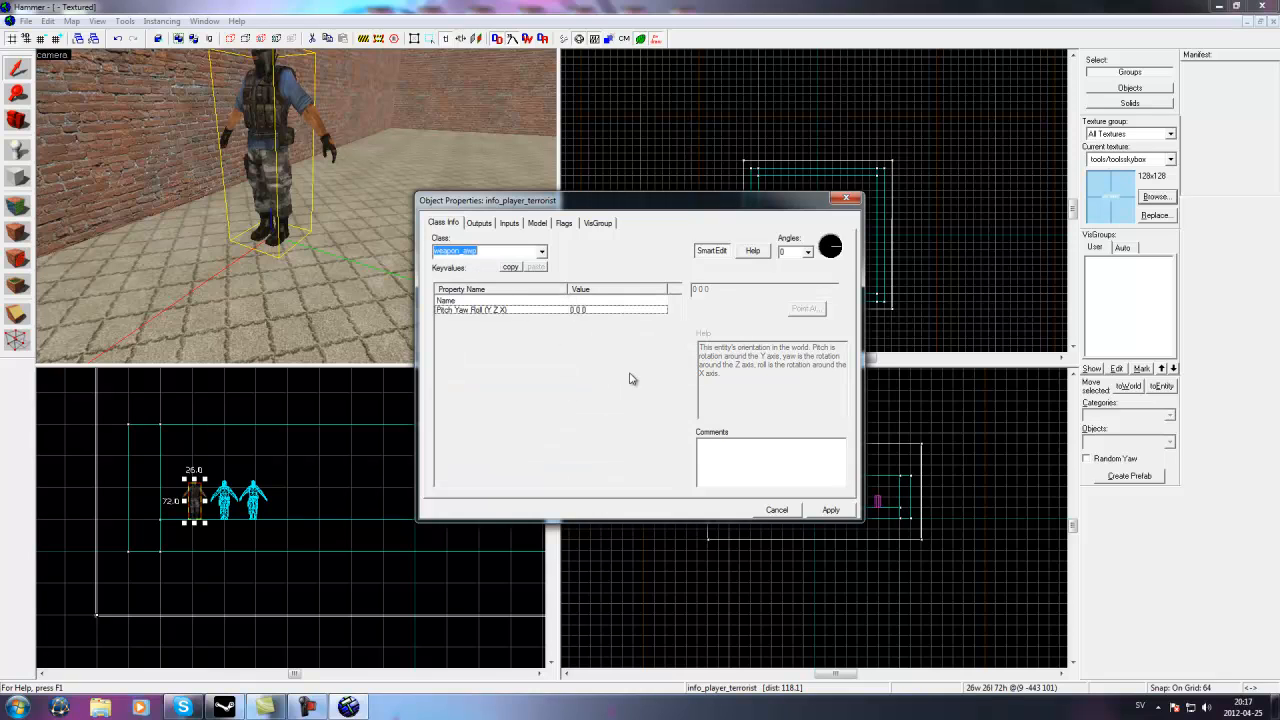
pyautogui.click(840, 512)
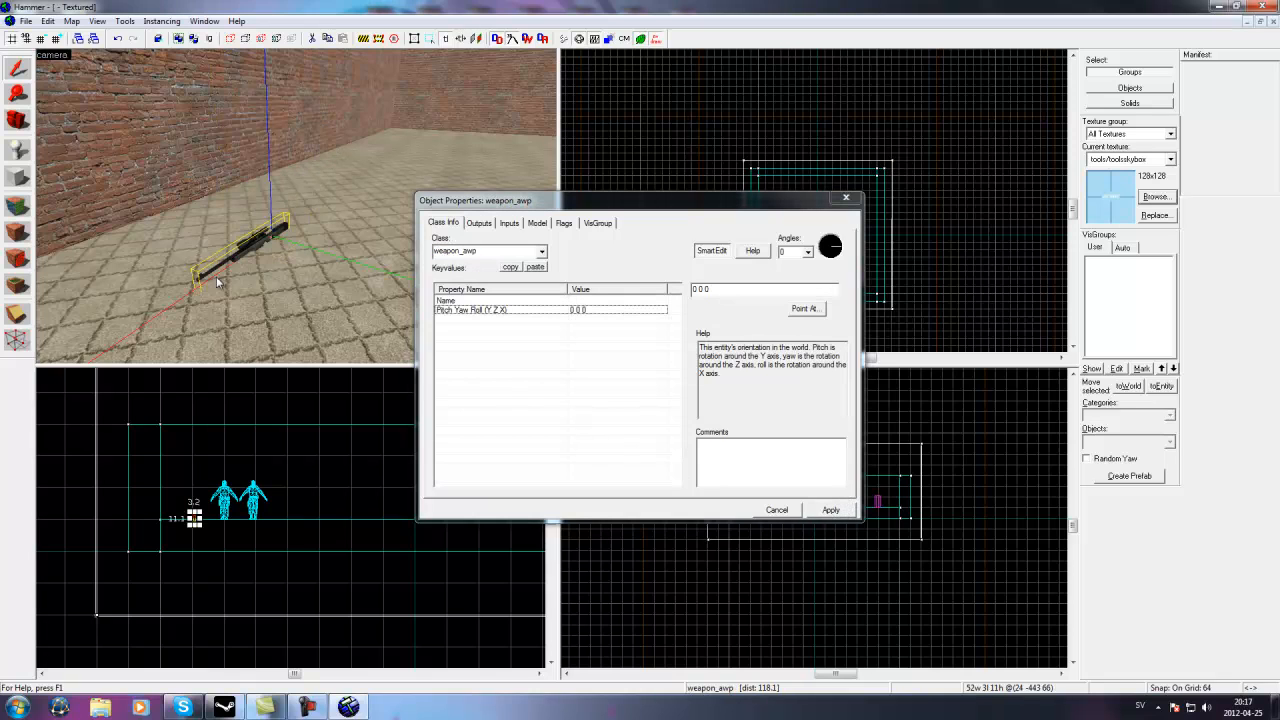
pyautogui.press('z')
pyautogui.press('w')
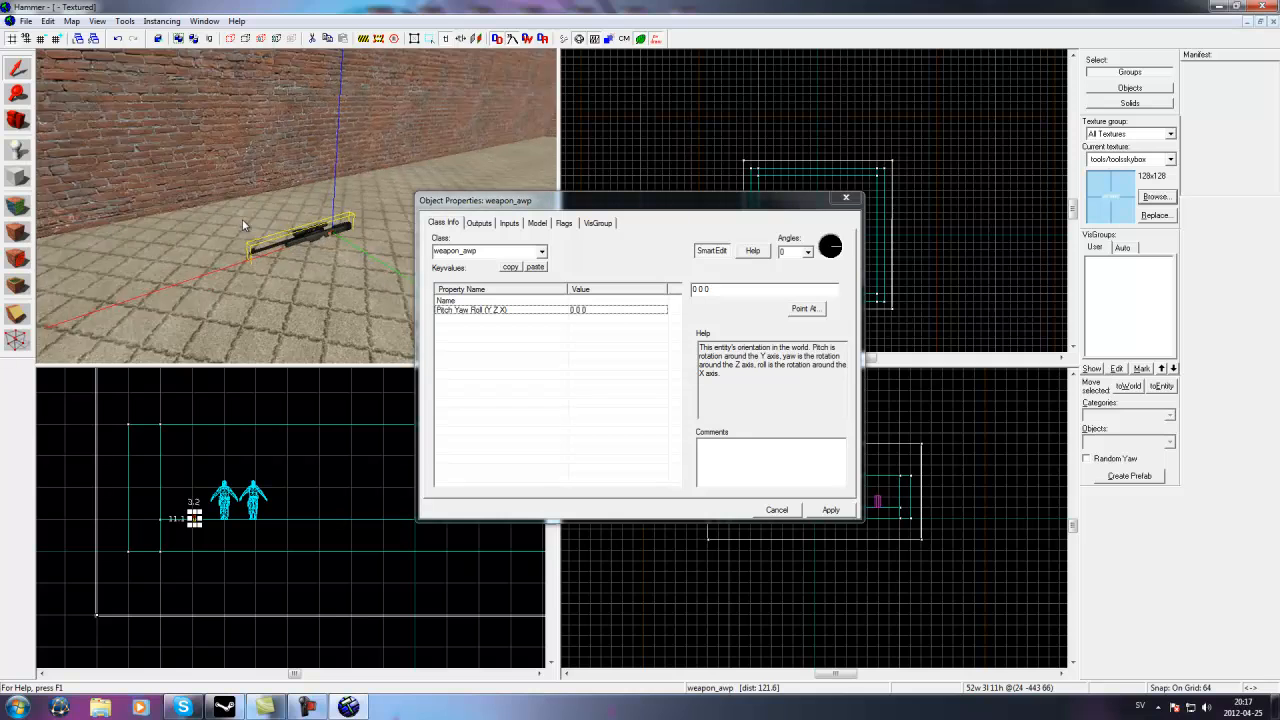
pyautogui.press('a')
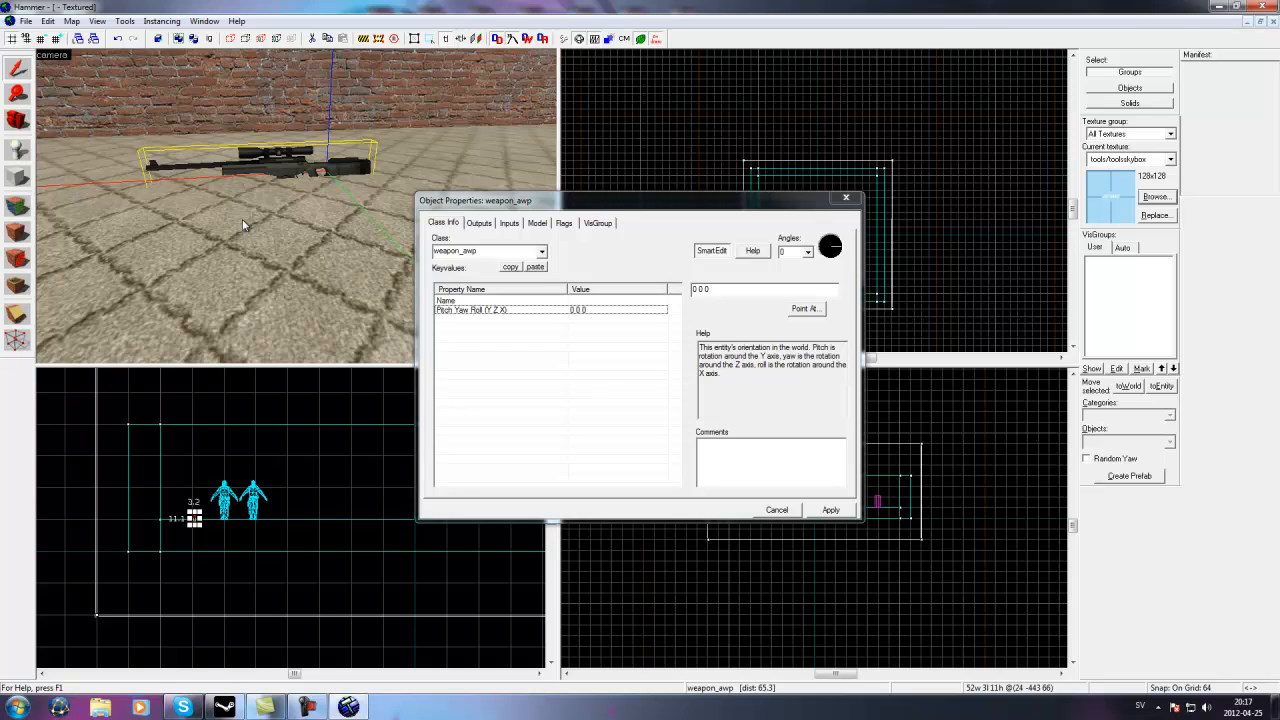
pyautogui.click(851, 198)
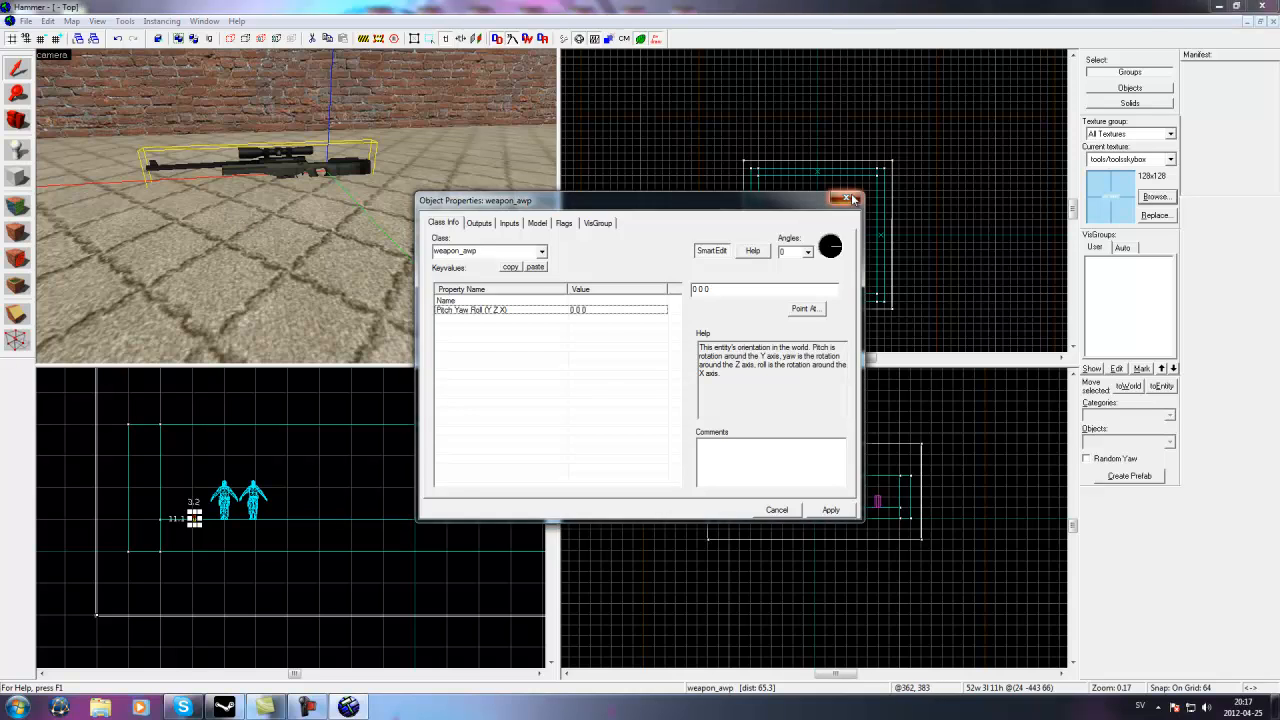
# Raise the weapon_awp entity about 63 units so that it floats above the floor in front of the brick wall.
pyautogui.scroll(4, 790, 485)
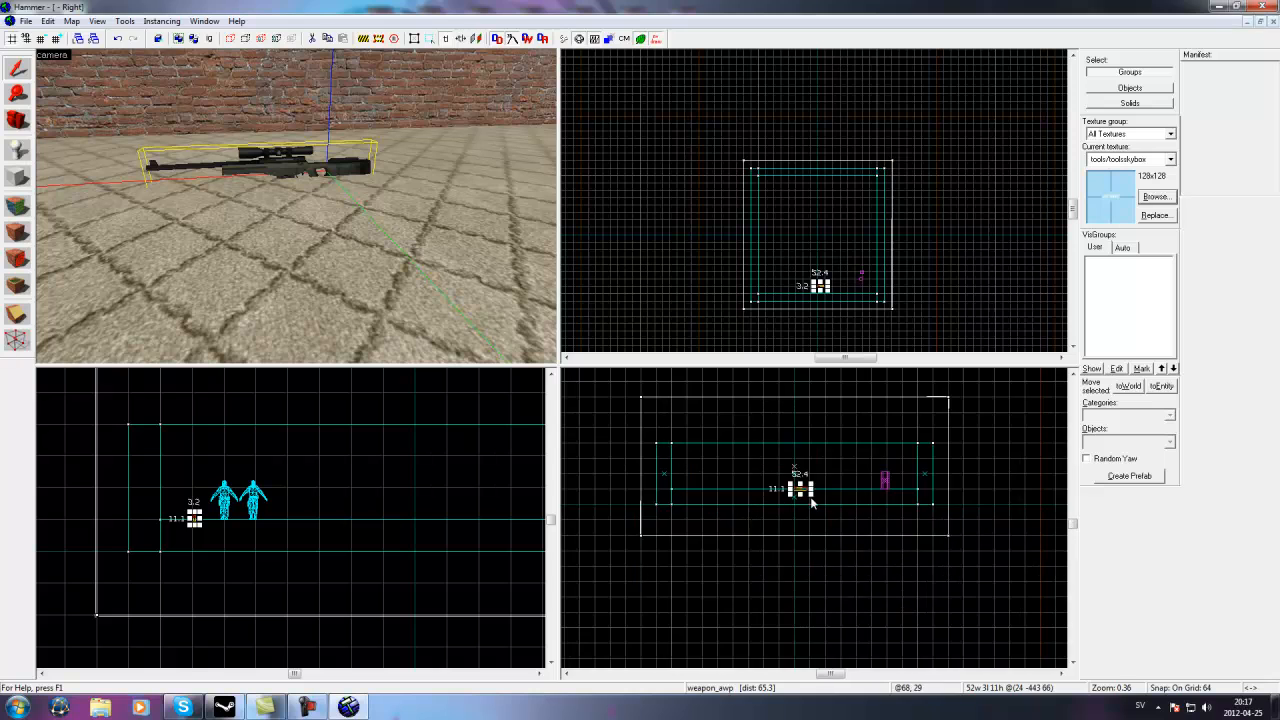
pyautogui.scroll(4, 790, 485)
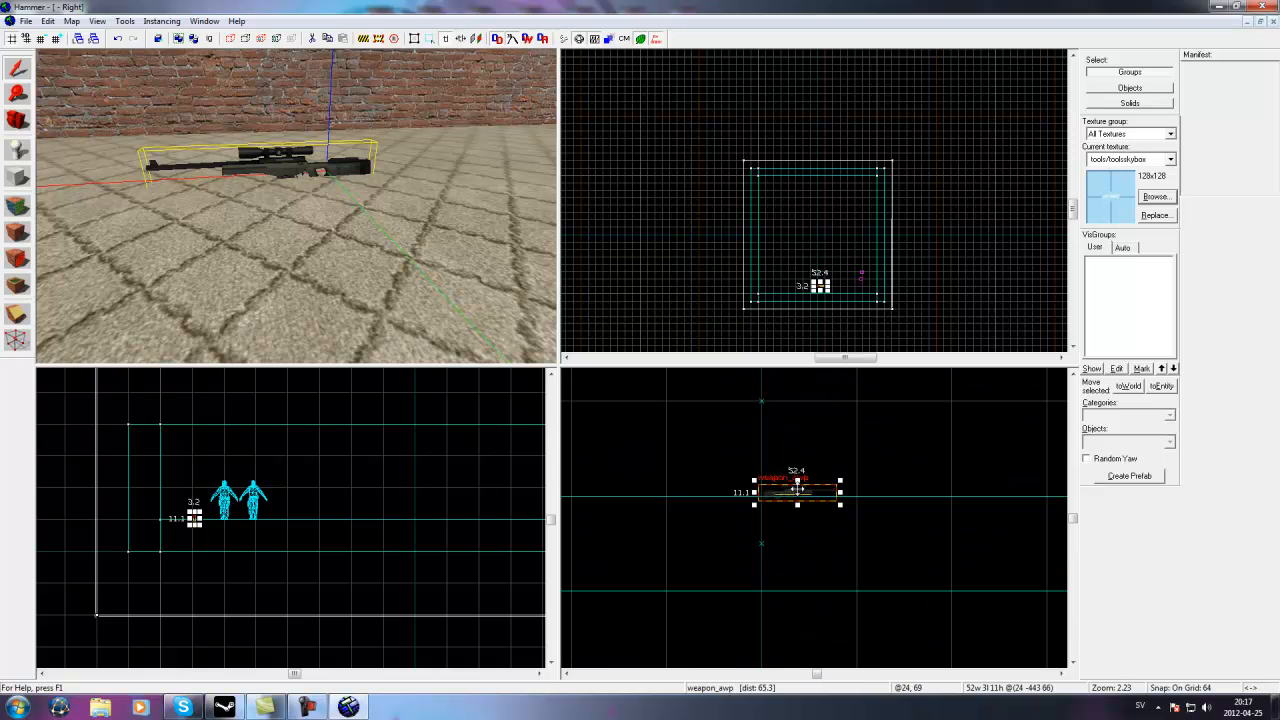
pyautogui.moveTo(790, 485); pyautogui.dragTo(753, 410)
pyautogui.press('z')
pyautogui.press('s')
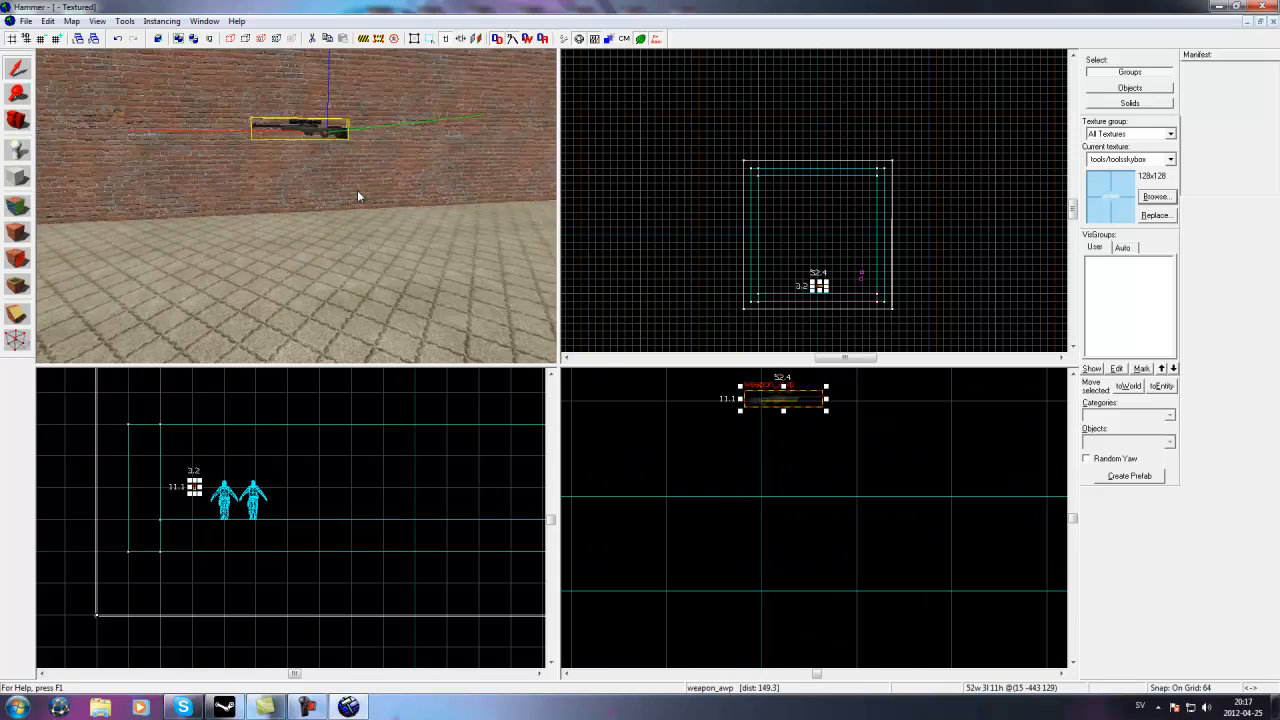
pyautogui.press('s')
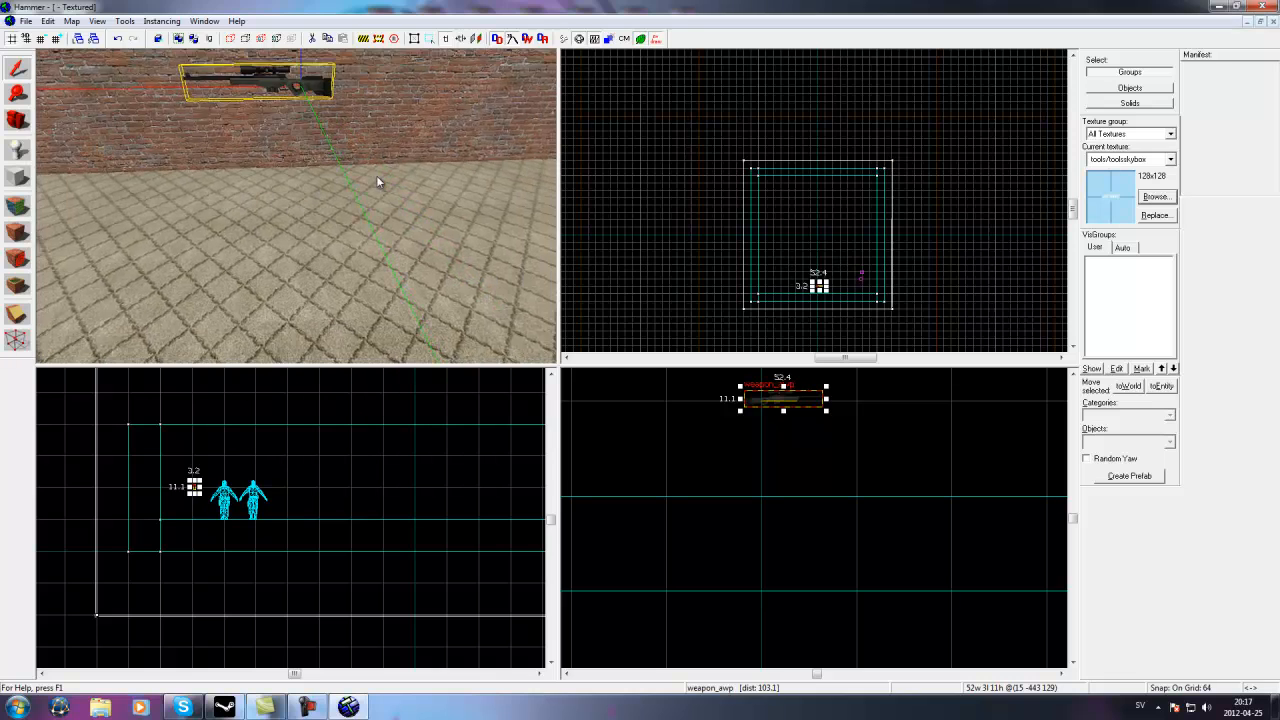
pyautogui.press('z')
pyautogui.doubleClick(314, 114)
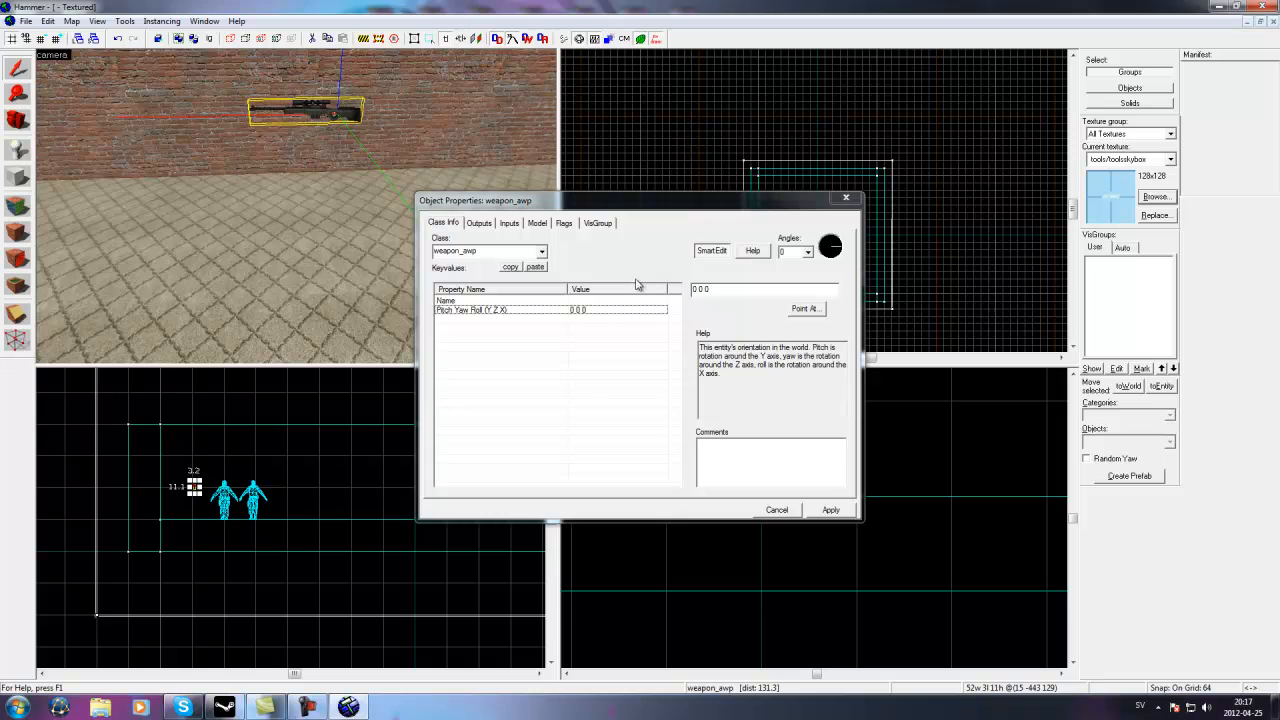
pyautogui.click(849, 199)
pyautogui.press('d')
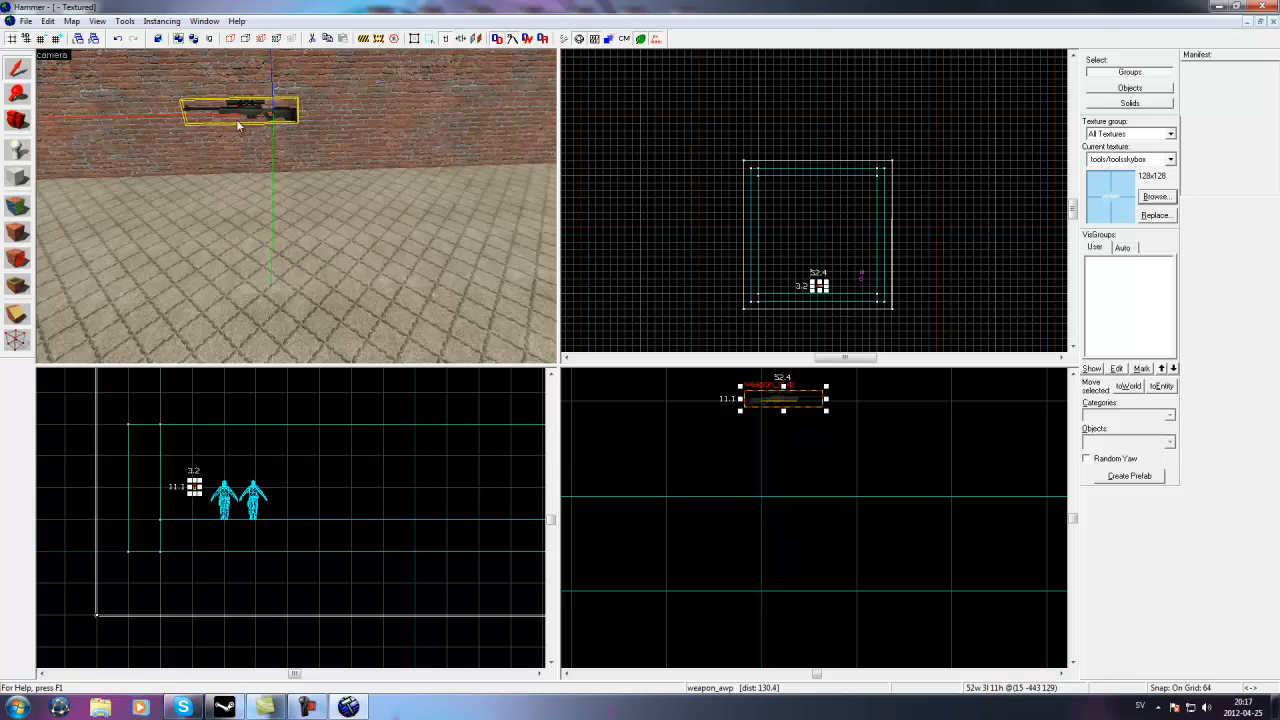
pyautogui.press('a')
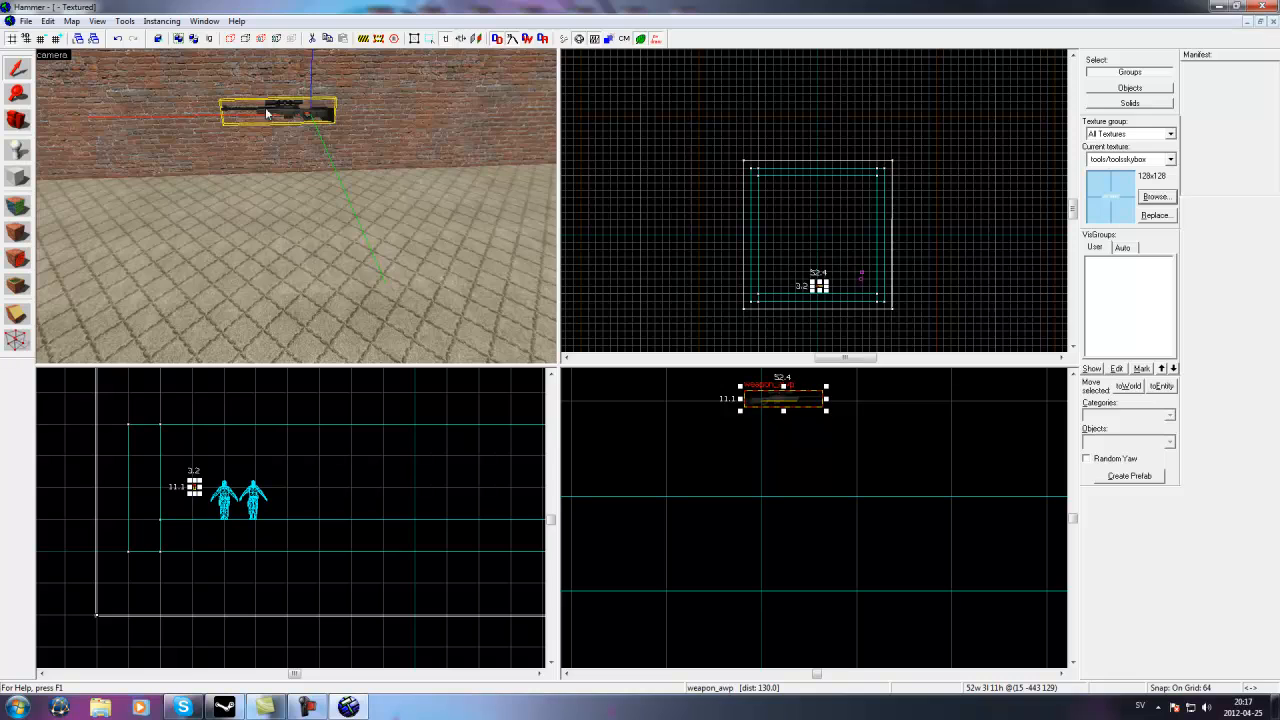
# Enable the Start constrained flag on the floating weapon_awp entity, apply it and close the properties.
pyautogui.doubleClick(281, 117)
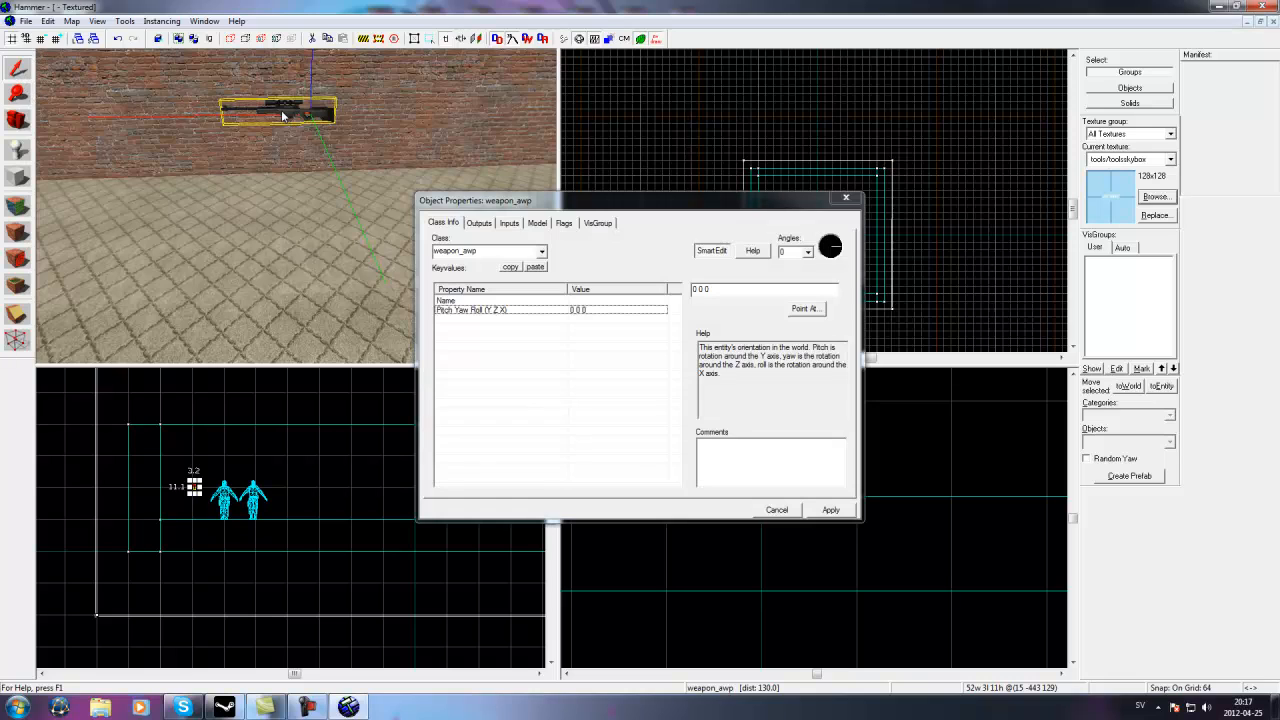
pyautogui.click(479, 222)
pyautogui.hotkey('ctrl', 'Tab')
pyautogui.hotkey('ctrl', 'Tab')
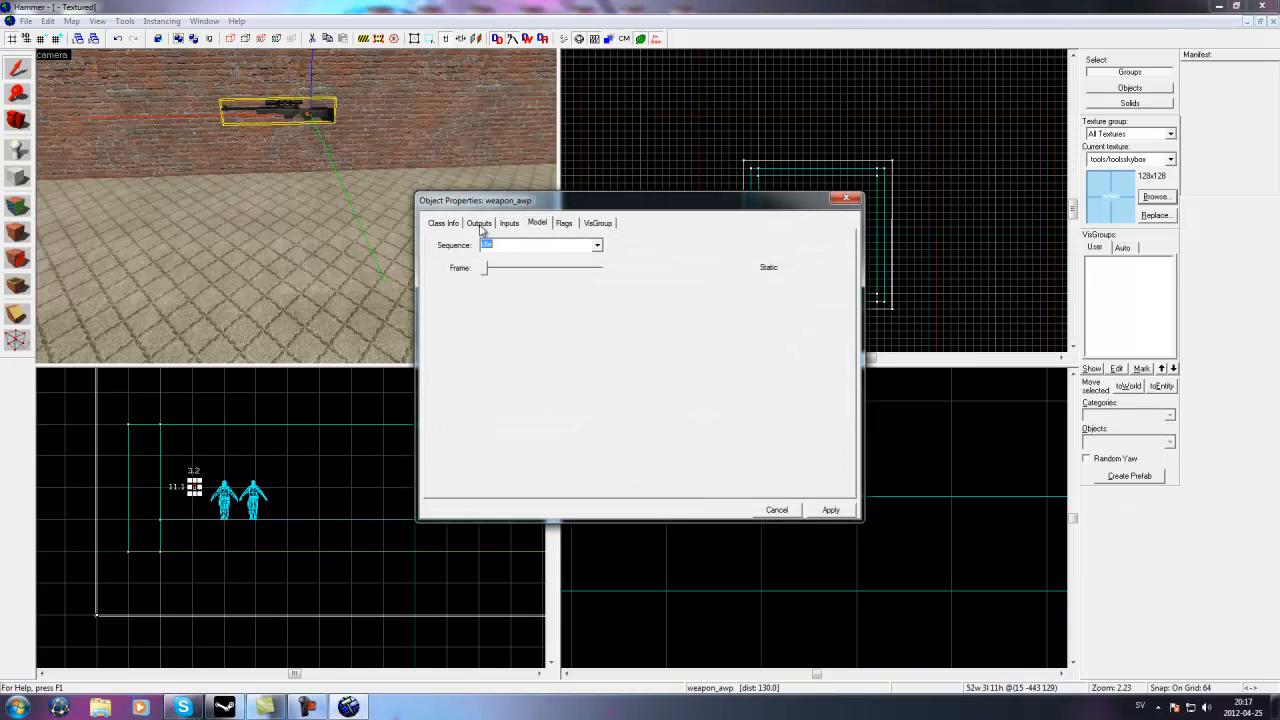
pyautogui.click(564, 223)
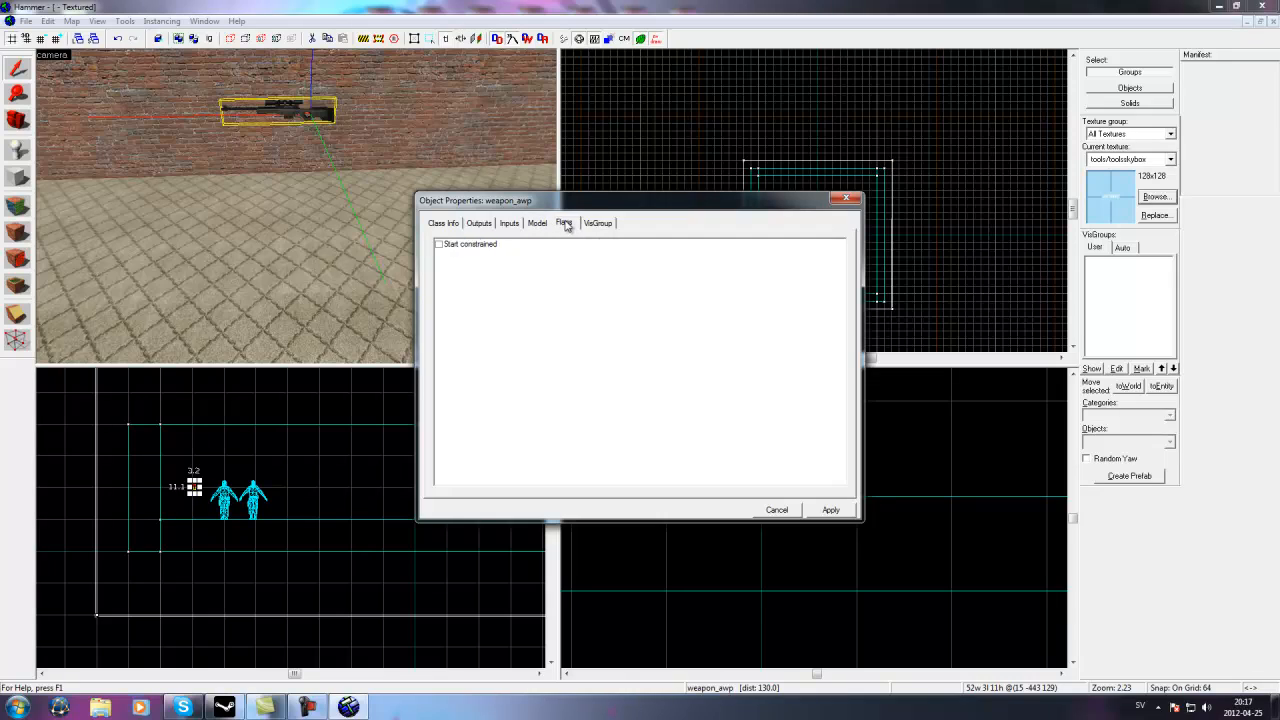
pyautogui.click(438, 245)
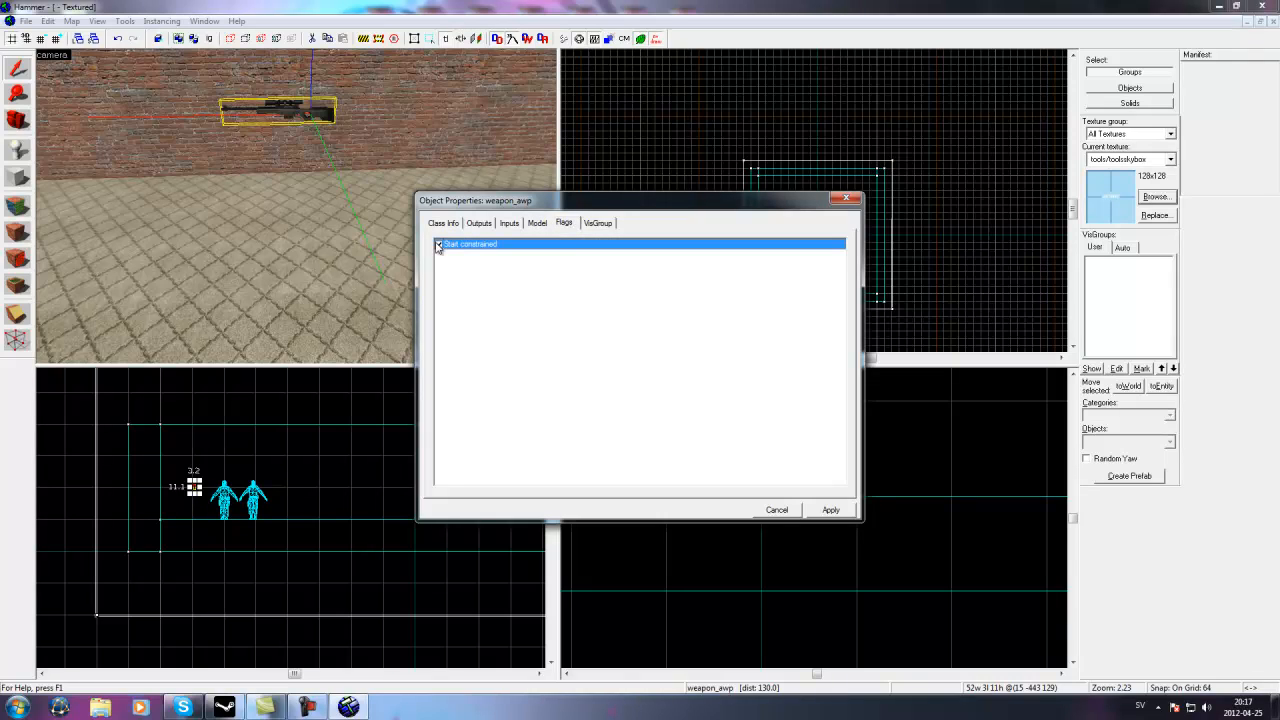
pyautogui.click(832, 510)
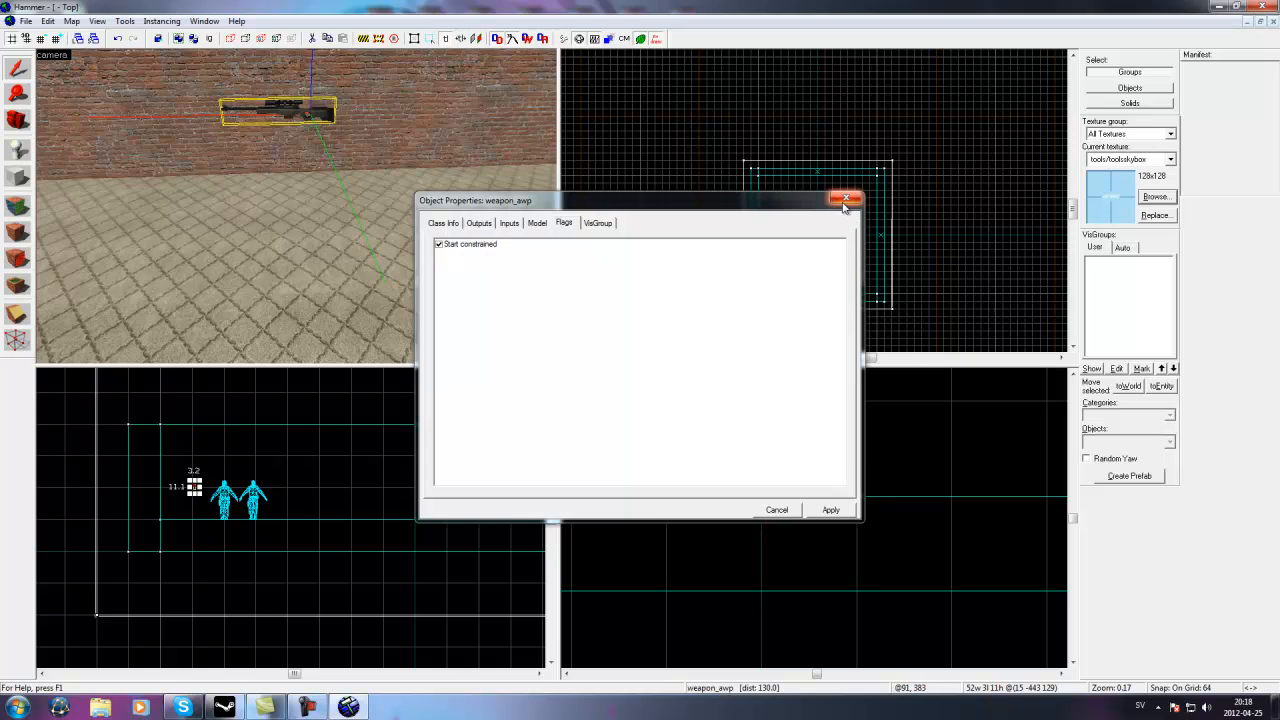
pyautogui.click(838, 512)
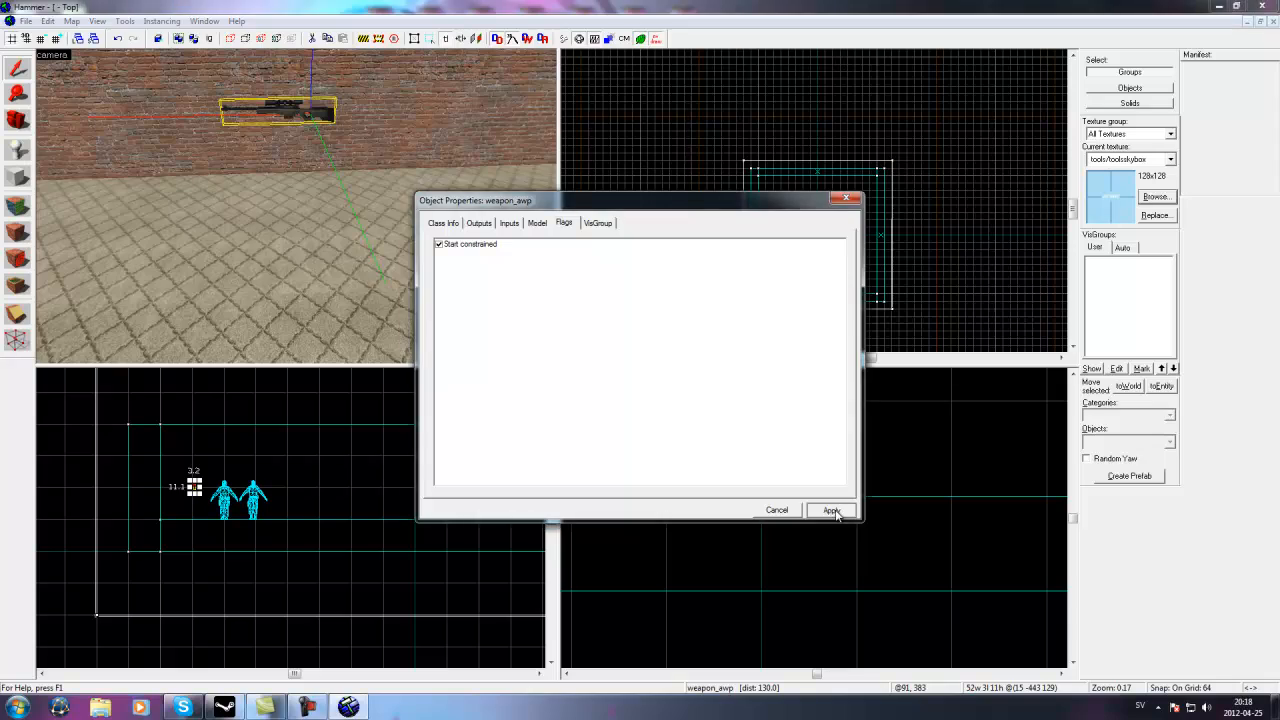
pyautogui.click(846, 200)
# Examine the floating weapon_awp entity and its placement against the brick wall from several angles in the 3D view.
pyautogui.click(20, 121)
pyautogui.moveTo(297, 206); pyautogui.dragTo(297, 206)
pyautogui.press('w')
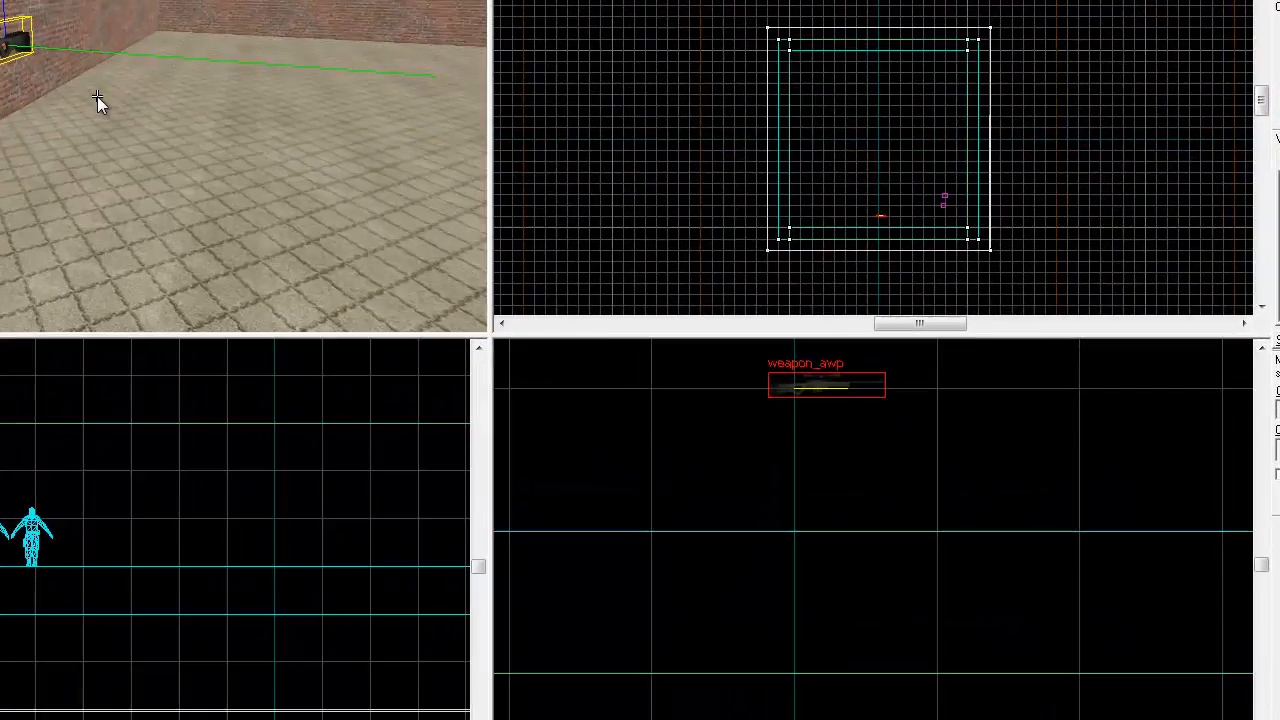
pyautogui.press('a')
pyautogui.moveTo(97, 96); pyautogui.dragTo(97, 96)
pyautogui.press('w')
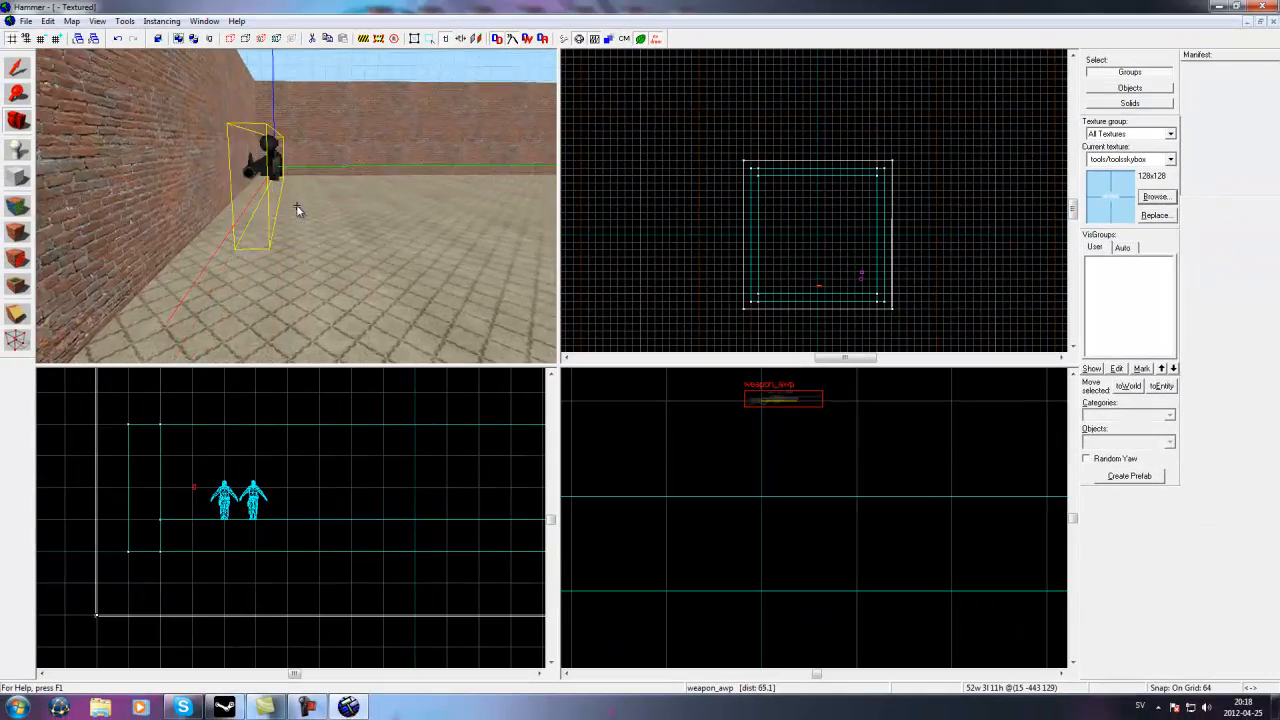
pyautogui.press('d')
pyautogui.press('w')
pyautogui.moveTo(297, 208); pyautogui.dragTo(296, 208)
pyautogui.press('s')
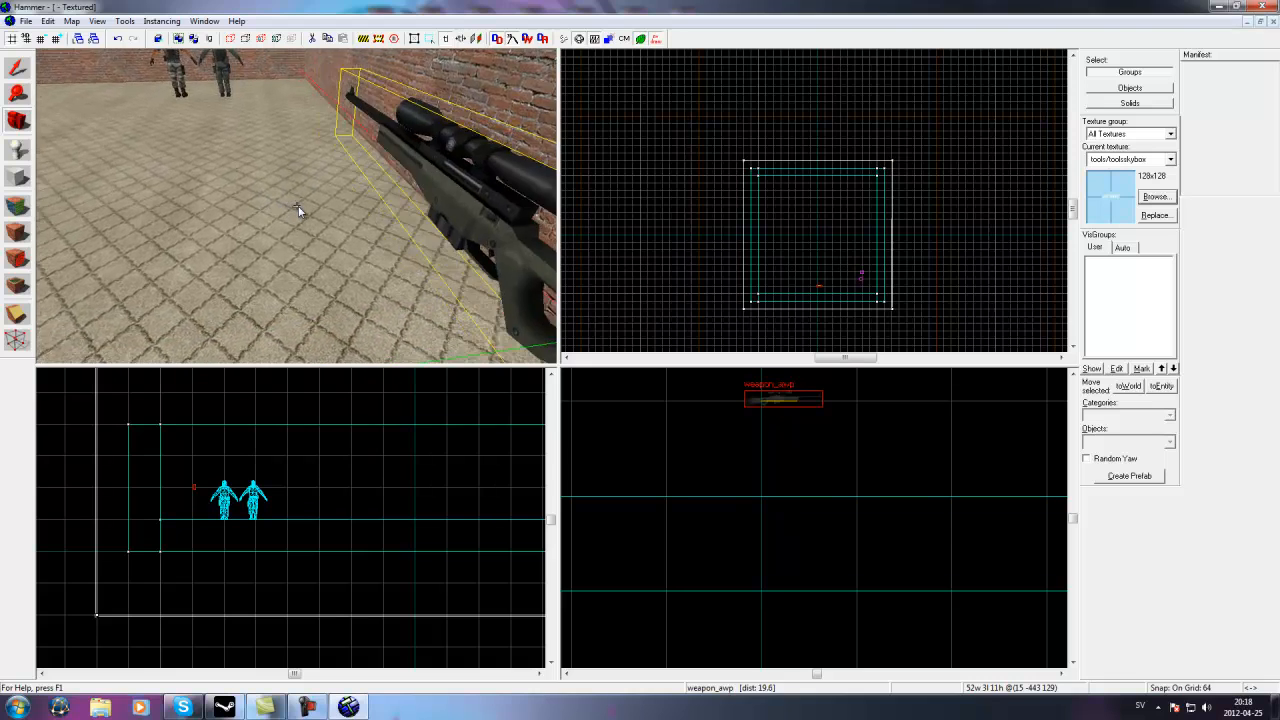
pyautogui.press('z')
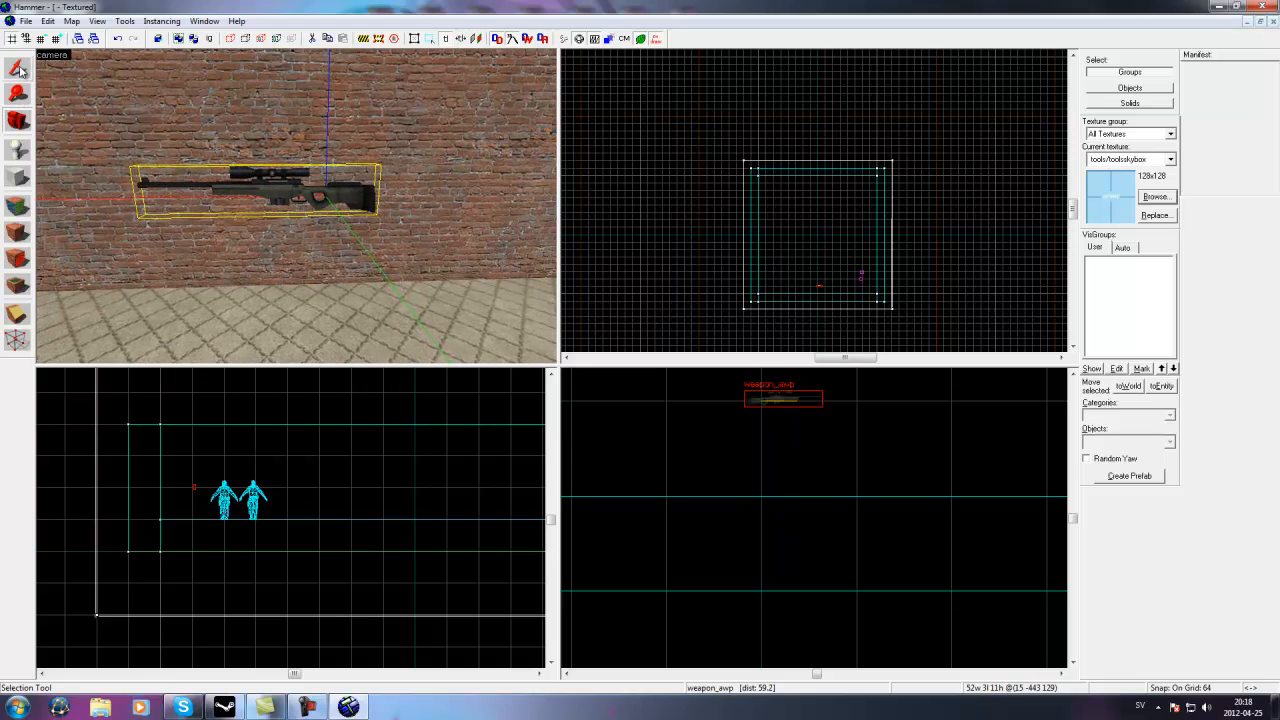
# Open the weapon_awp entity's properties again and turn off SmartEdit to show its raw keyvalues.
pyautogui.click(17, 67)
pyautogui.doubleClick(267, 188)
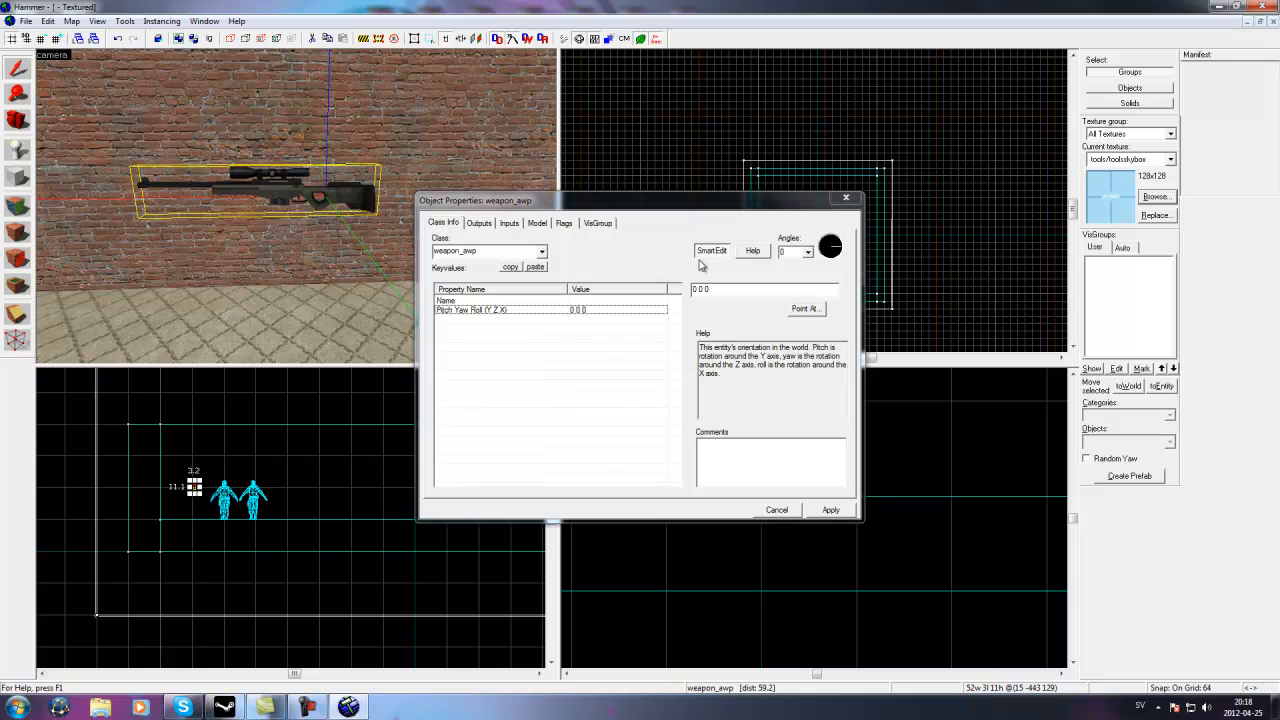
pyautogui.click(517, 369)
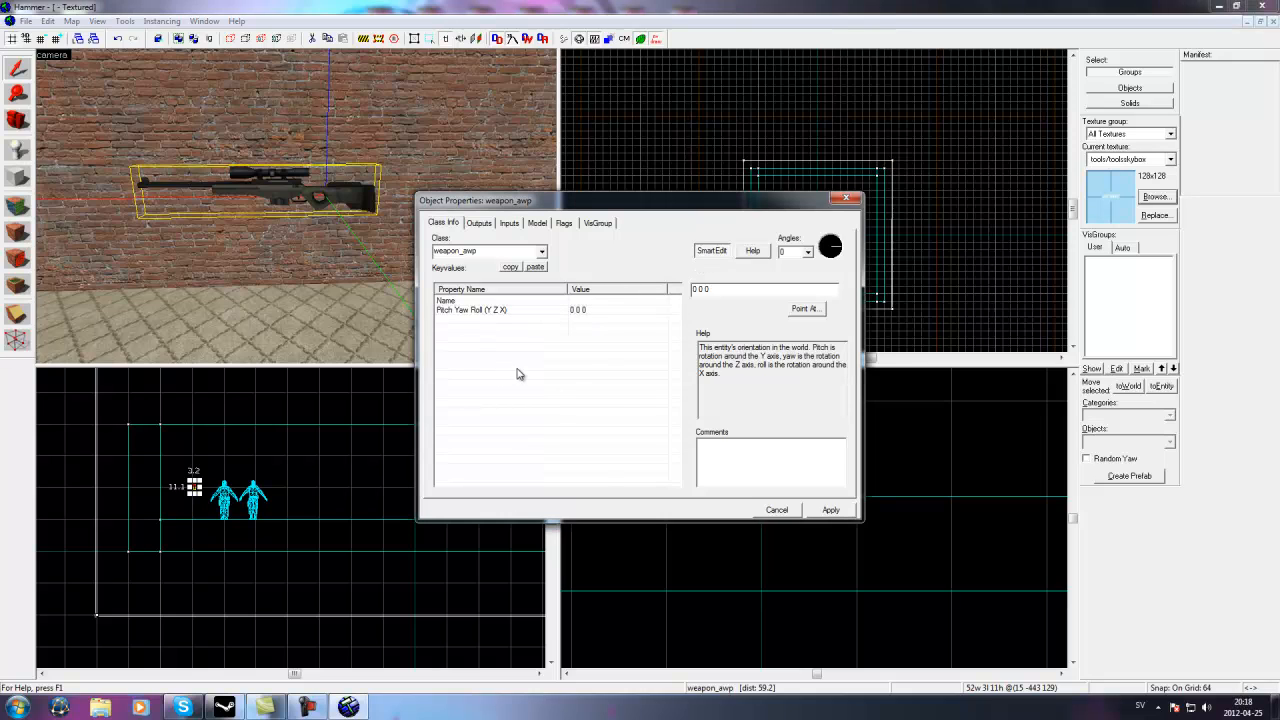
pyautogui.click(704, 252)
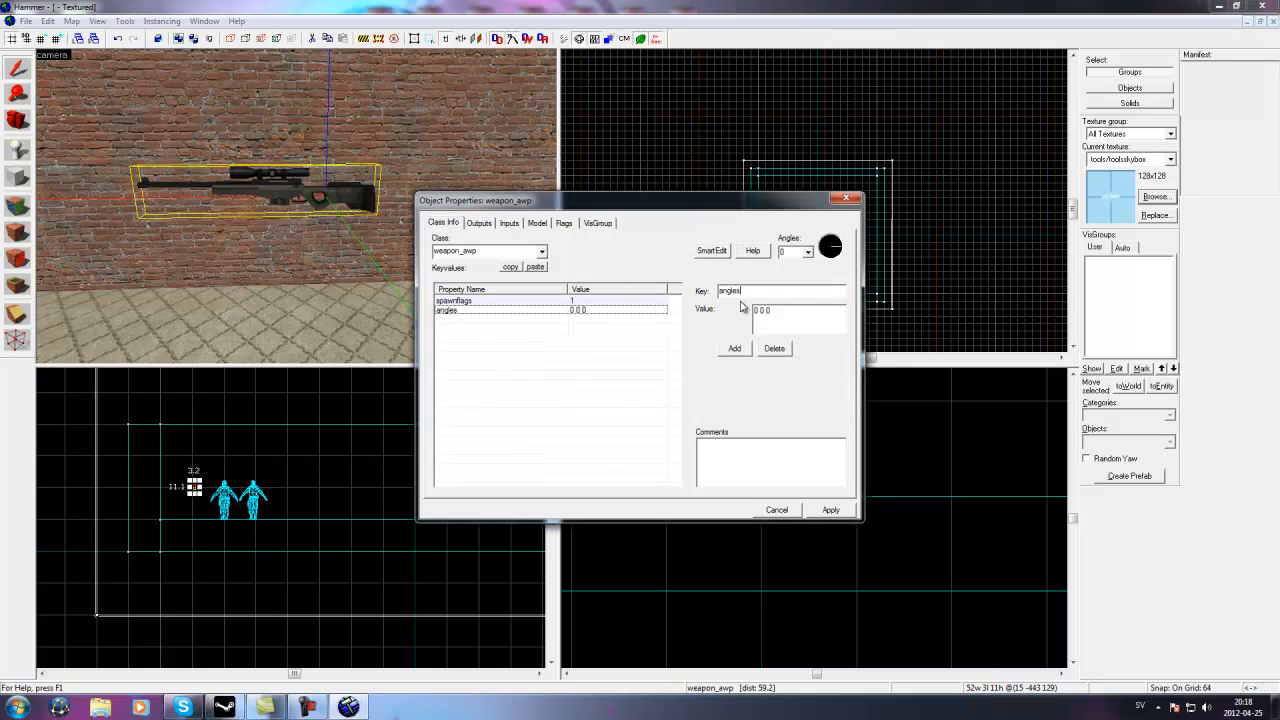
# Add a new keyvalue named ammo with the value 999 to the weapon_awp entity, apply it and close the properties.
pyautogui.click(735, 348)
pyautogui.click(622, 343)
pyautogui.doubleClick(622, 343)
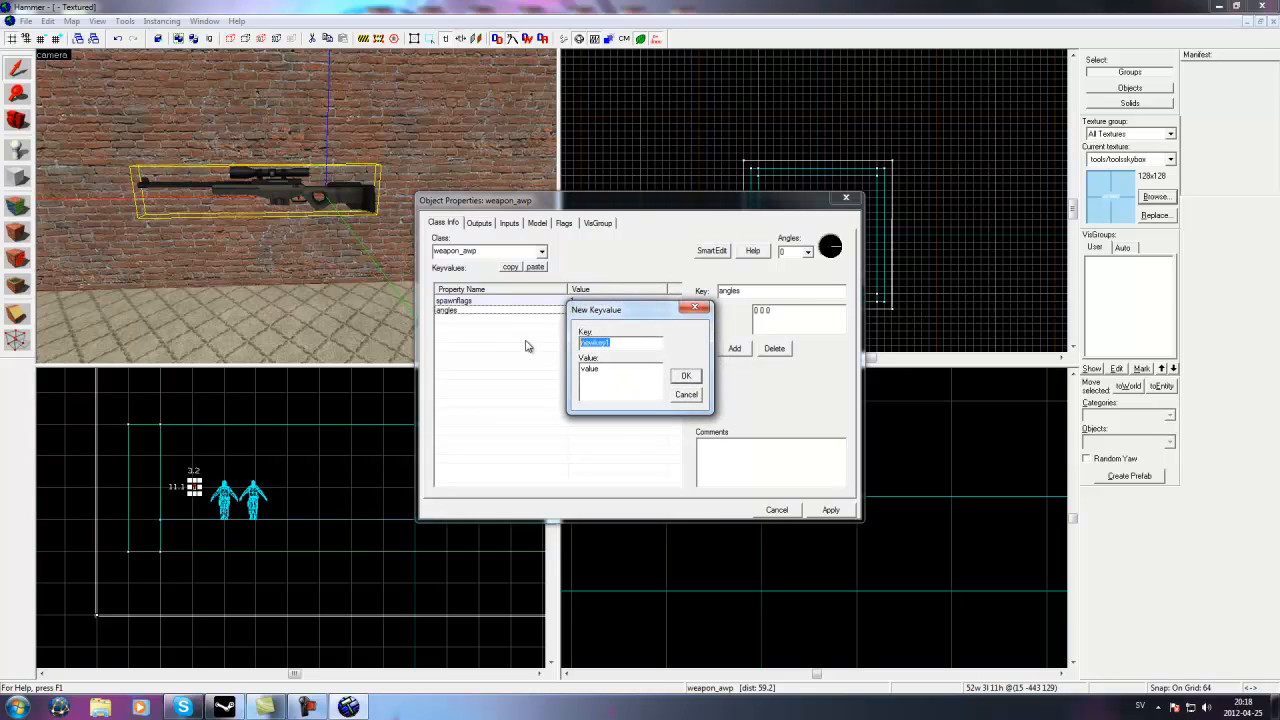
pyautogui.write('ammo')
pyautogui.moveTo(613, 341); pyautogui.dragTo(564, 372)
pyautogui.click(599, 337)
pyautogui.press('BackSpace')
pyautogui.click(686, 375)
pyautogui.click(557, 384)
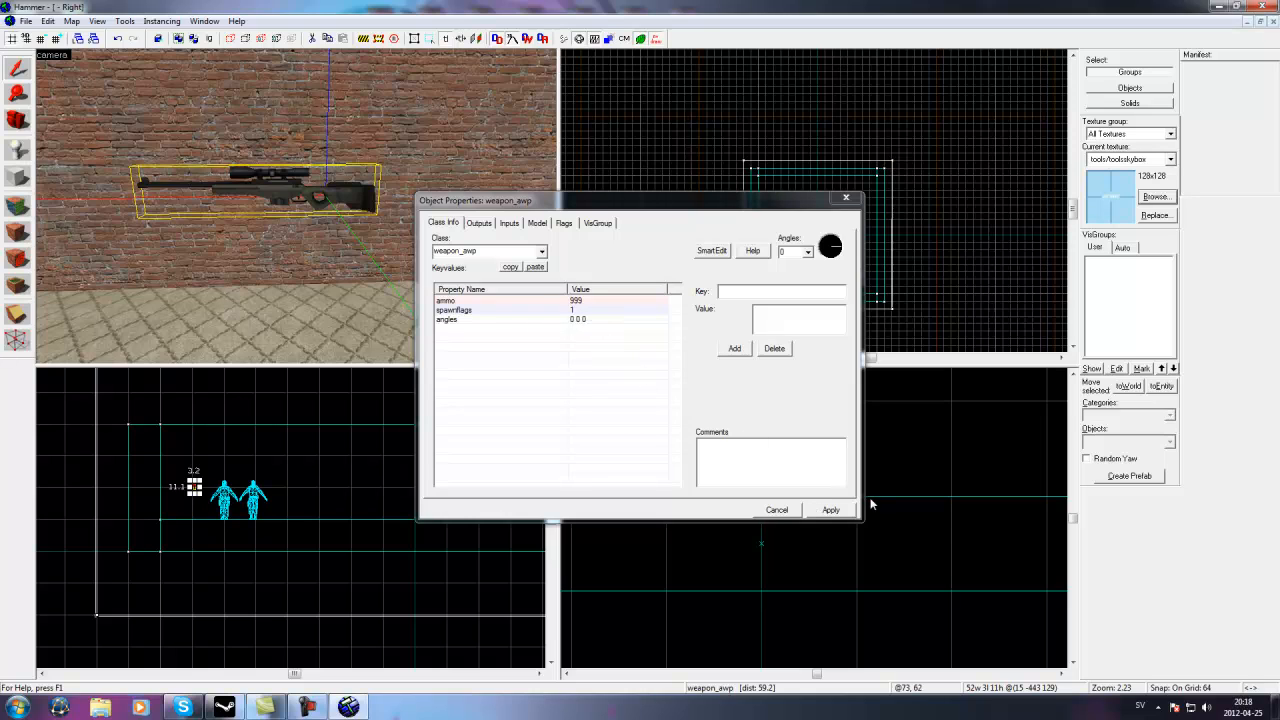
pyautogui.click(836, 511)
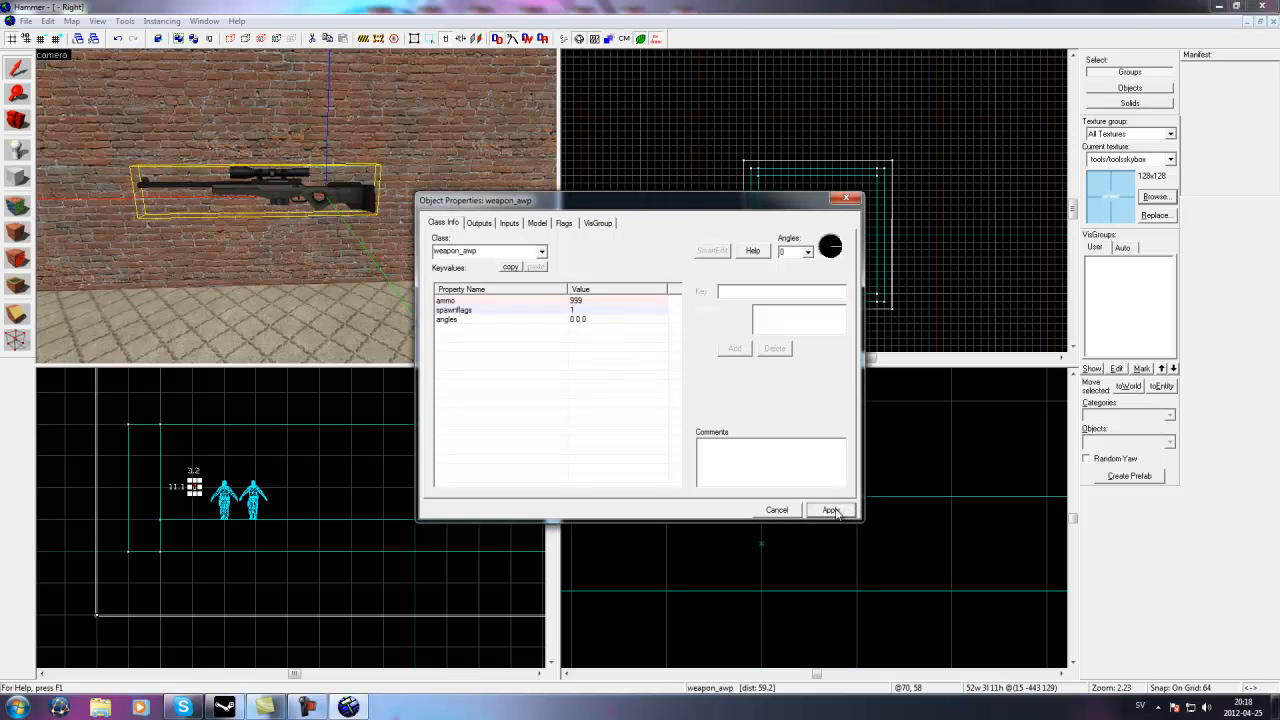
pyautogui.click(846, 198)
# Save the map as a Valve map file named de_Tutorial.
pyautogui.click(17, 120)
pyautogui.moveTo(290, 205); pyautogui.dragTo(296, 207)
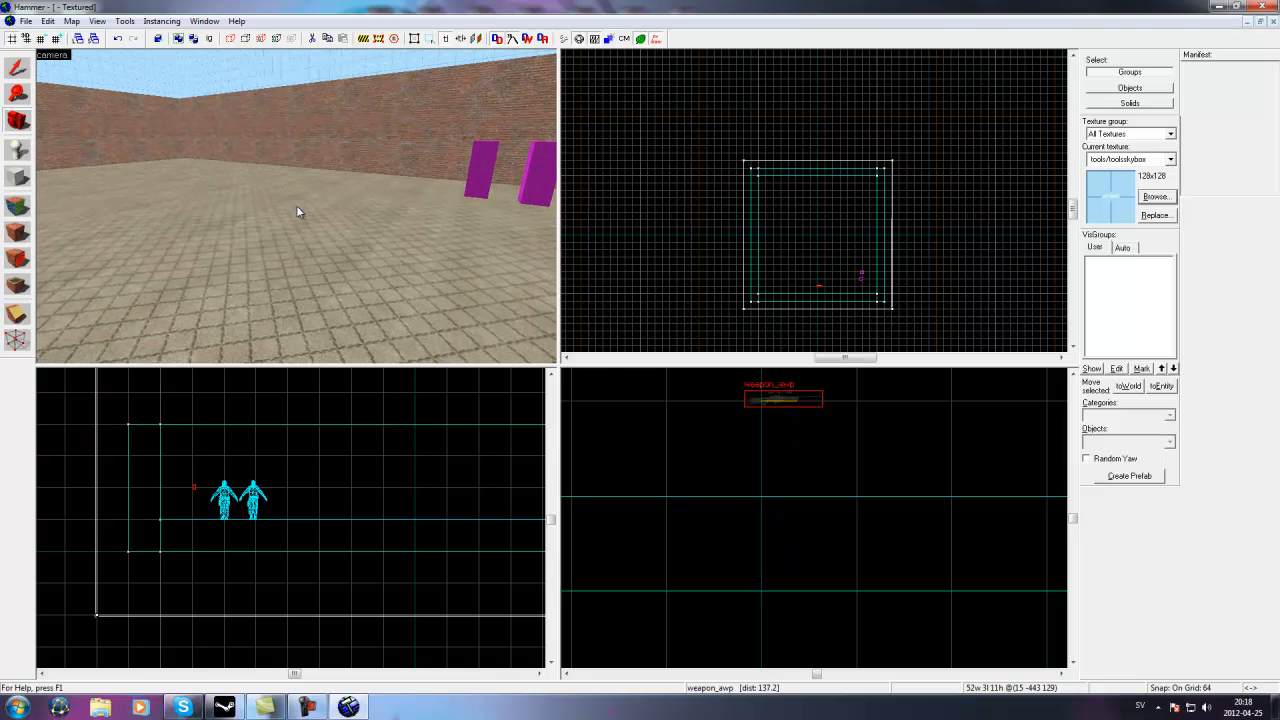
pyautogui.hotkey('ctrl', 's')
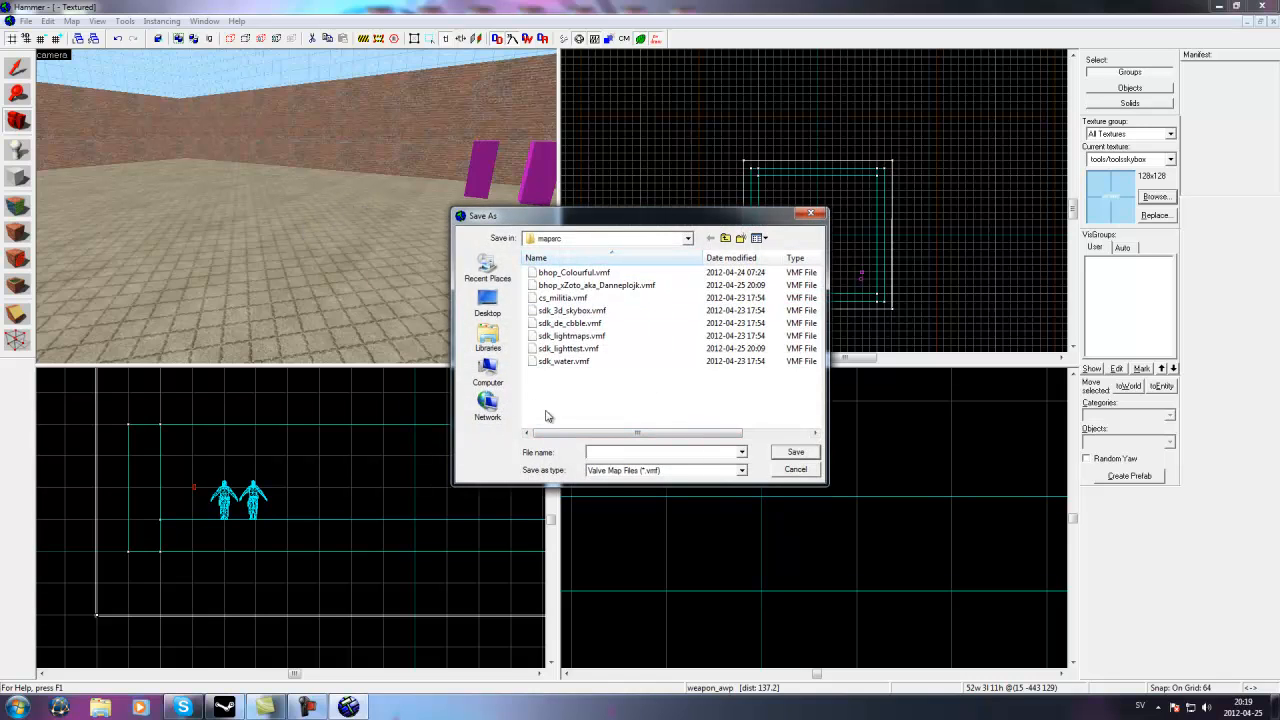
pyautogui.write('de')
pyautogui.write('_T')
pyautogui.press('BackSpace')
pyautogui.press('BackSpace')
pyautogui.write('Tutoru')
pyautogui.press('BackSpace')
pyautogui.press('BackSpace')
pyautogui.press('BackSpace')
pyautogui.write('torial')
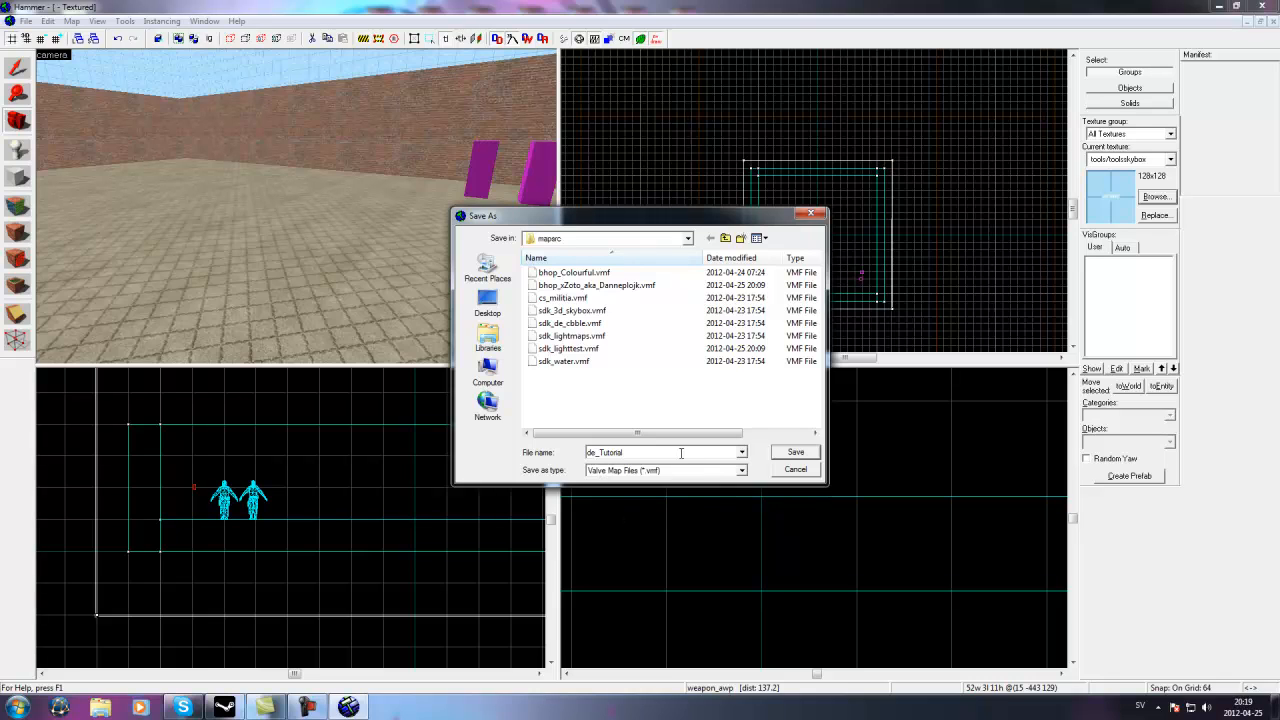